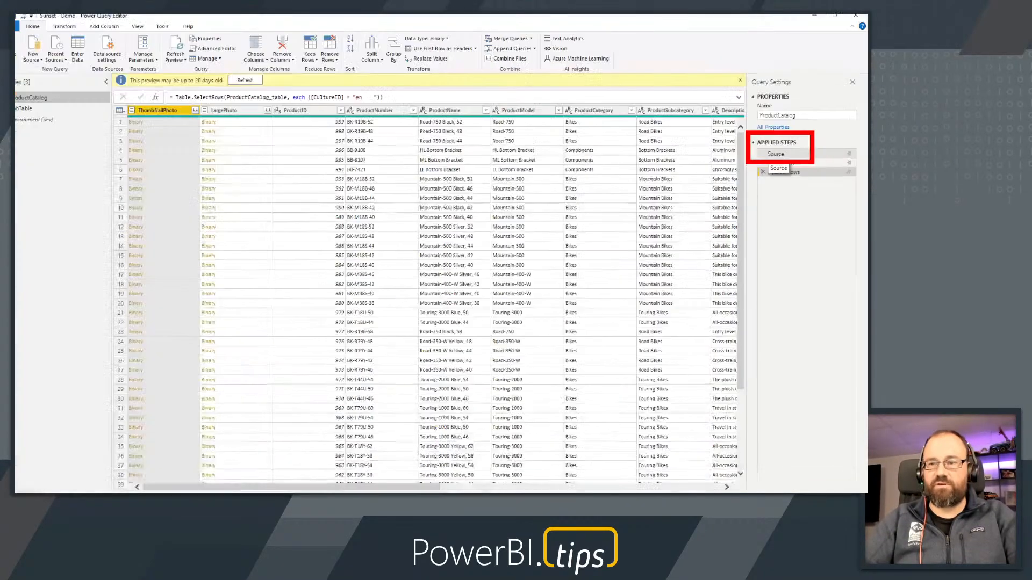
# Create a new parameter named DataSouce and give it a short description
pyautogui.click(751, 152)
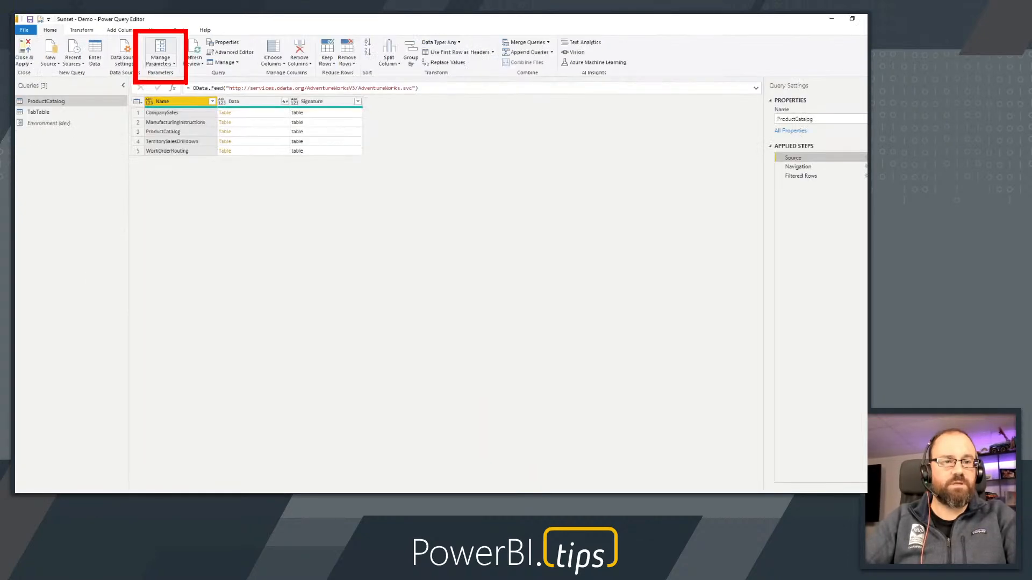
pyautogui.click(161, 47)
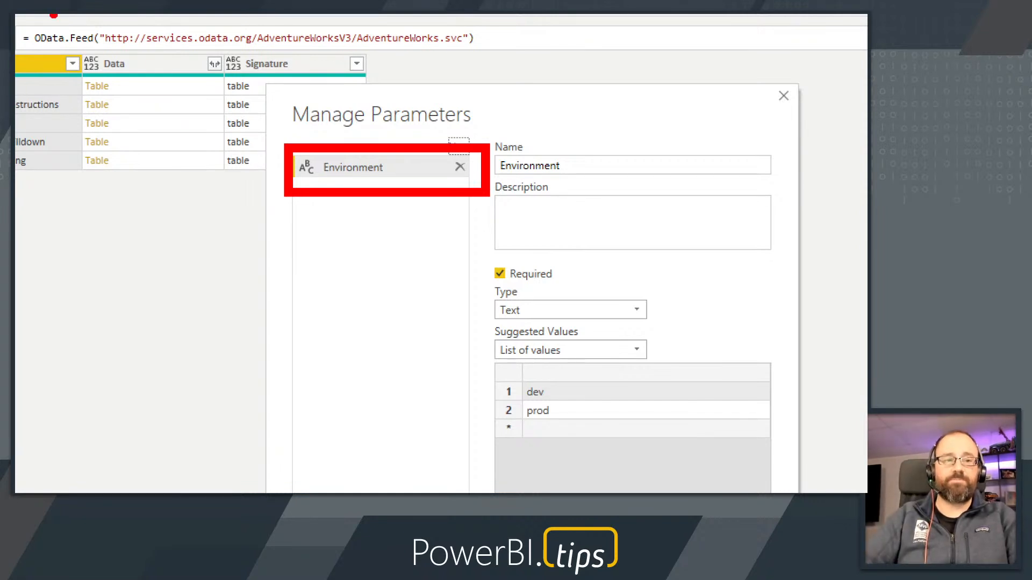
pyautogui.moveTo(66, 18)
pyautogui.mouseDown()
pyautogui.moveTo(322, 66)
pyautogui.moveTo(515, 67)
pyautogui.moveTo(508, 61)
pyautogui.mouseUp()
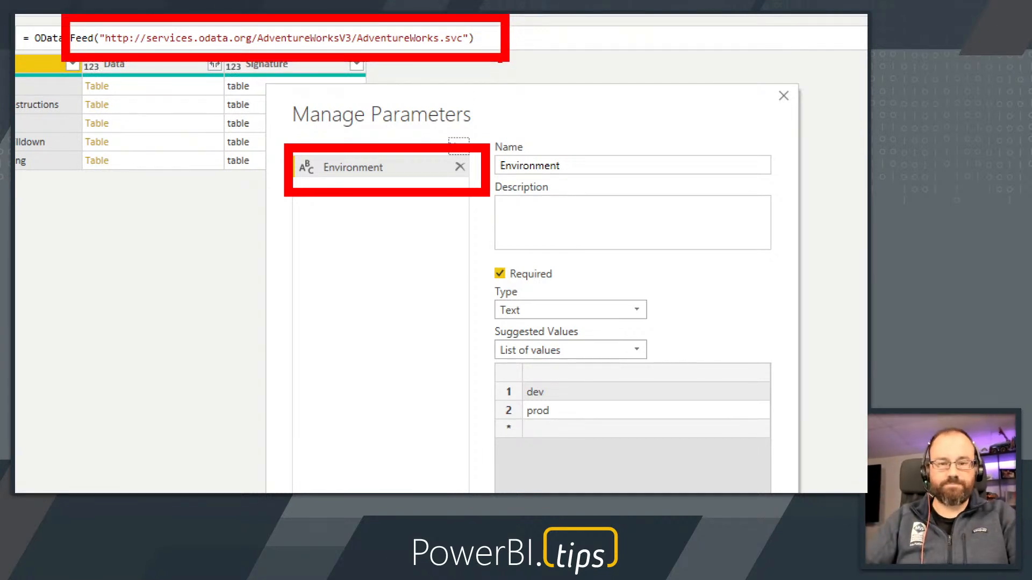
pyautogui.press('Escape')
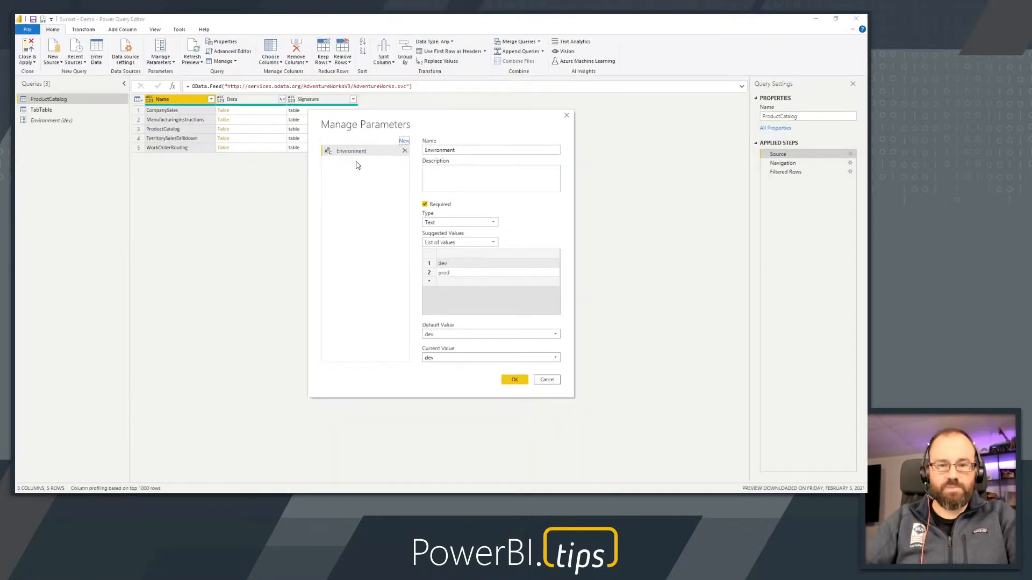
pyautogui.click(404, 141)
pyautogui.doubleClick(438, 150)
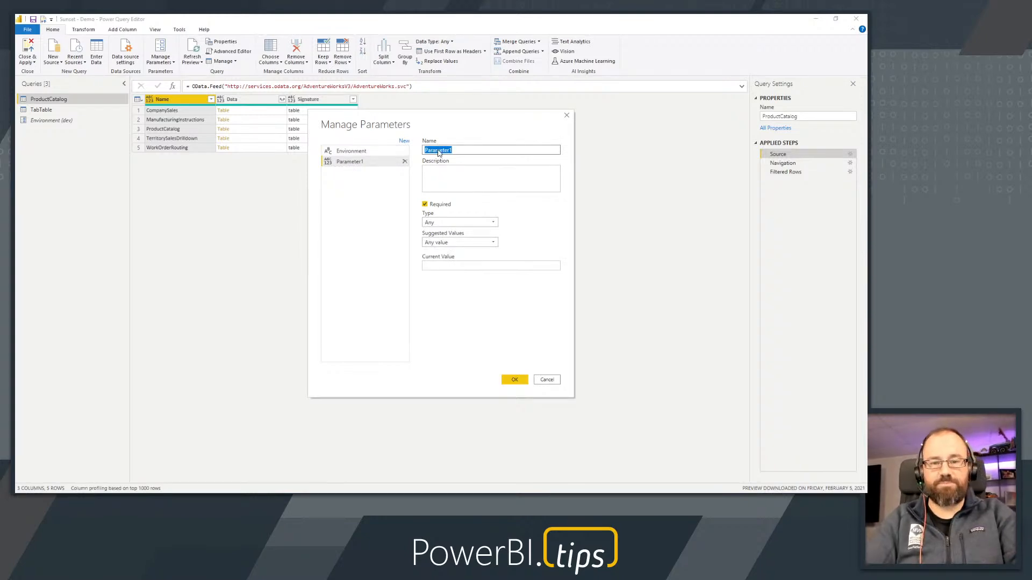
pyautogui.write('DataS')
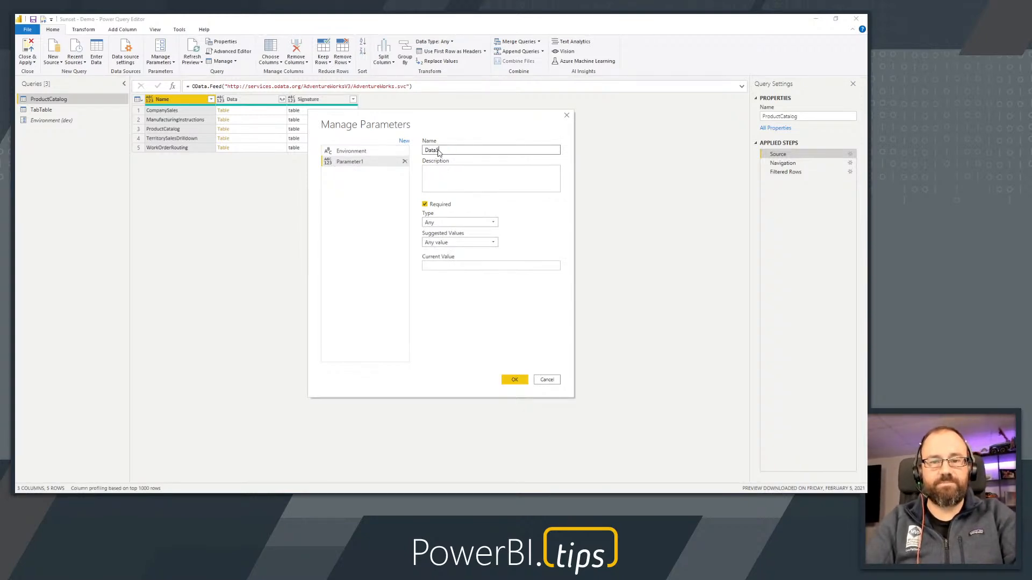
pyautogui.write('ouce')
pyautogui.click(453, 167)
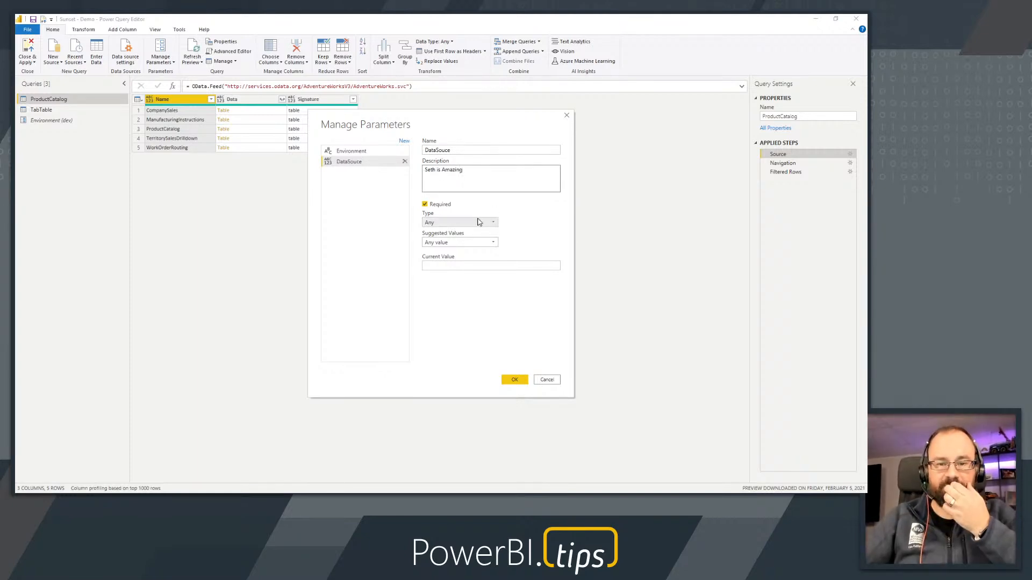
# Set the DataSouce parameter's type to Text, allow any suggested value, enter test as the current value, and save it
pyautogui.click(457, 224)
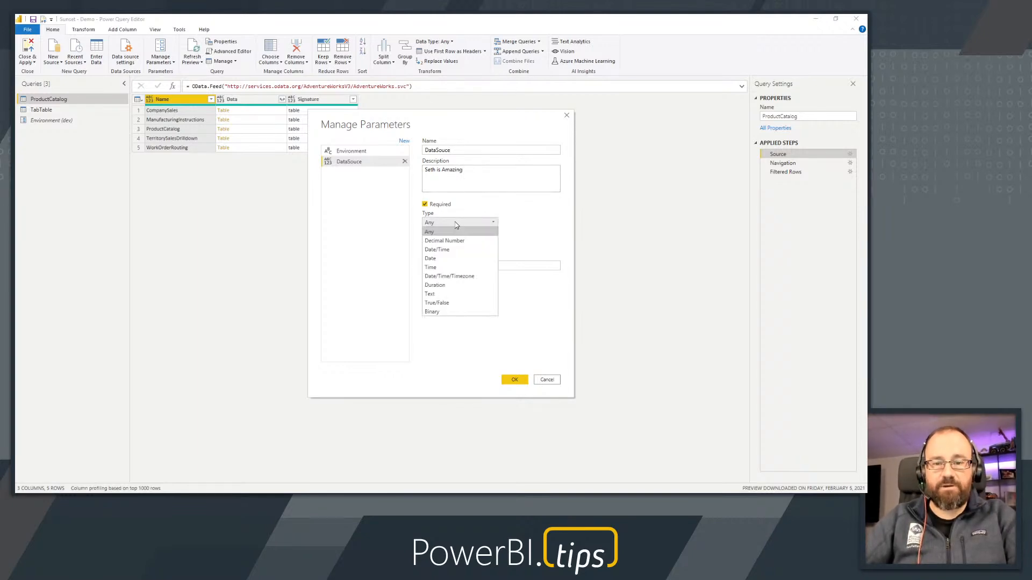
pyautogui.click(456, 294)
pyautogui.click(453, 245)
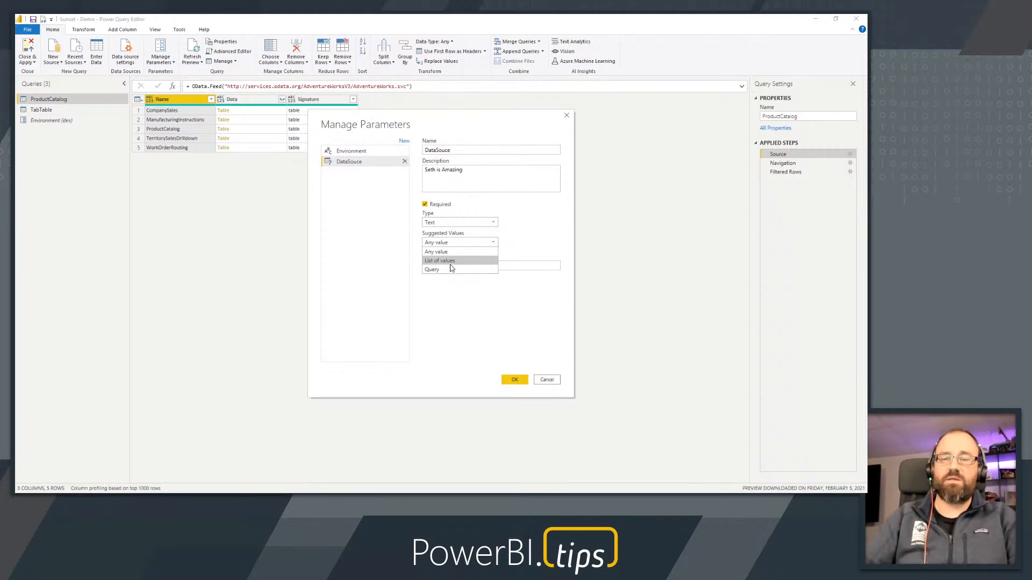
pyautogui.click(450, 256)
pyautogui.click(446, 263)
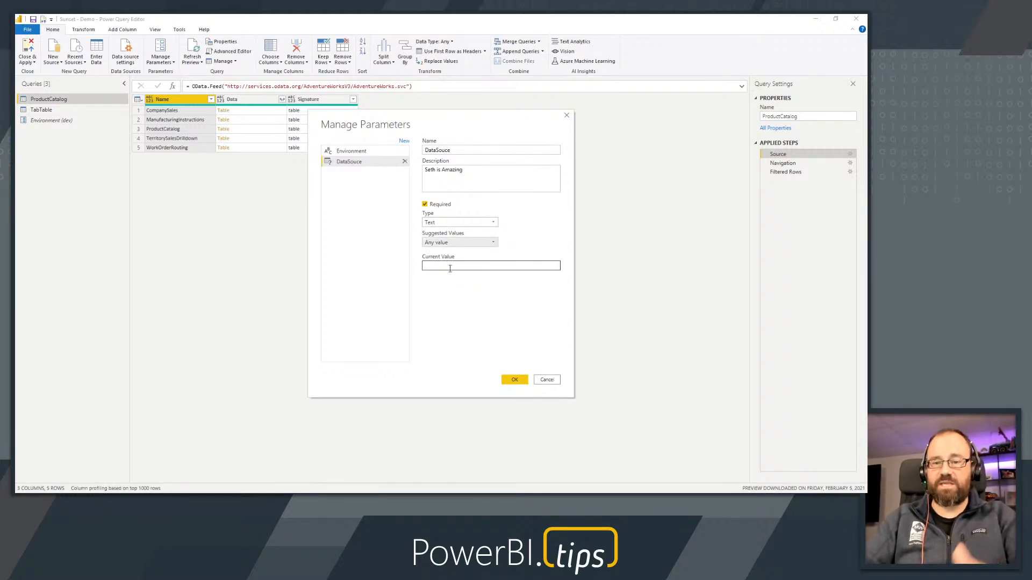
pyautogui.click(451, 266)
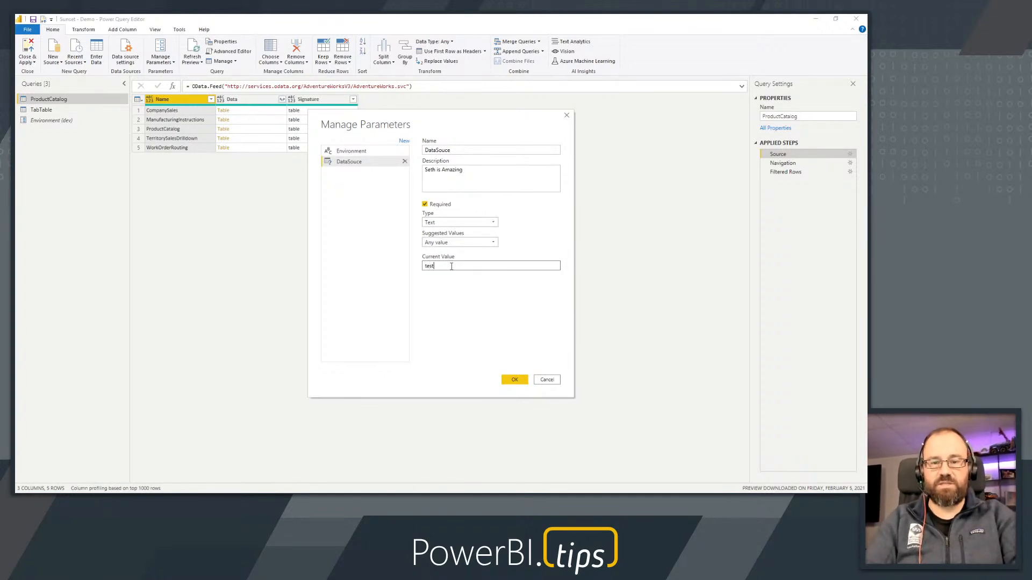
pyautogui.click(513, 378)
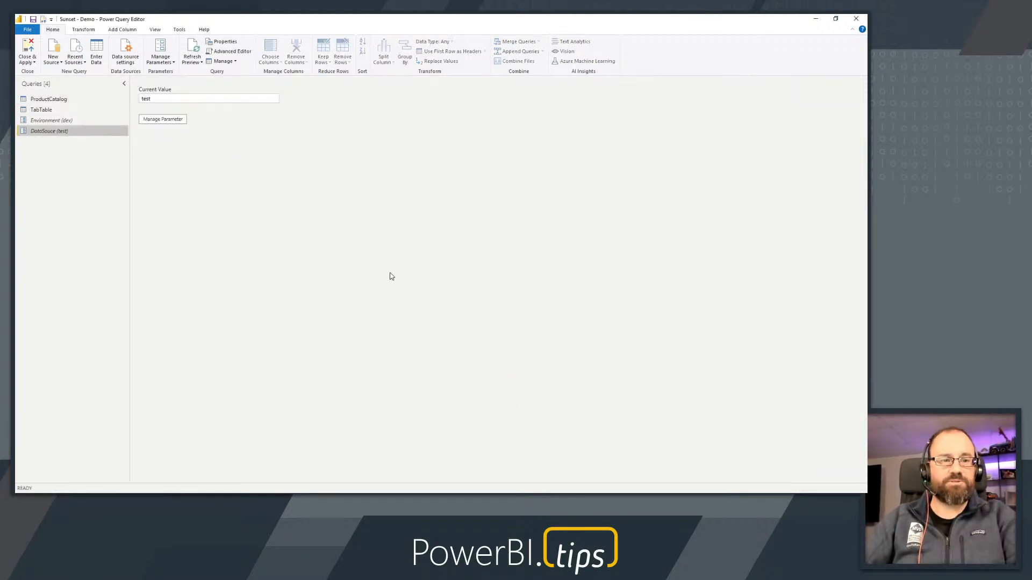
# Copy the OData feed URL from the Source step formula of the ProductCatalog query
pyautogui.click(43, 102)
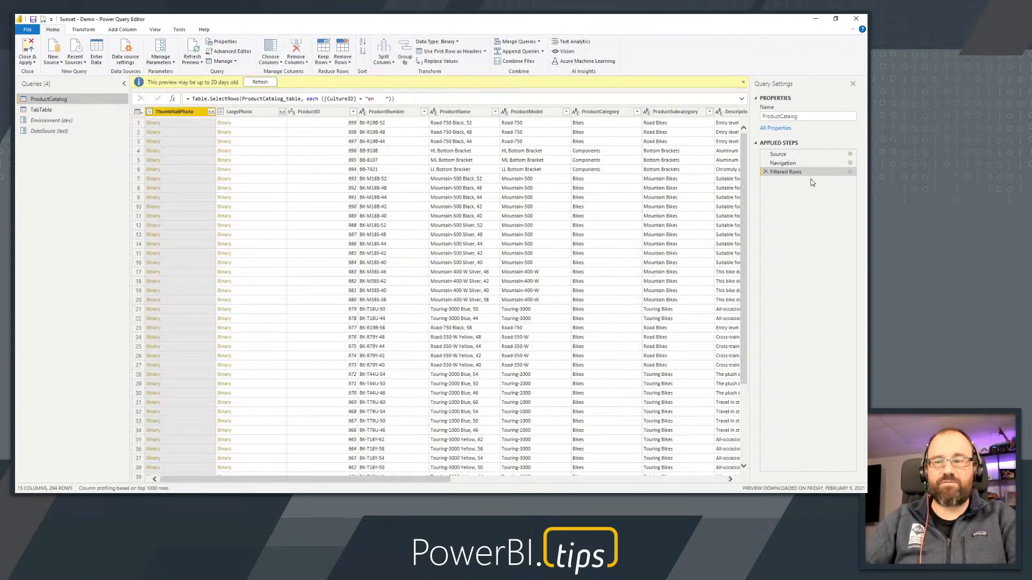
pyautogui.click(791, 154)
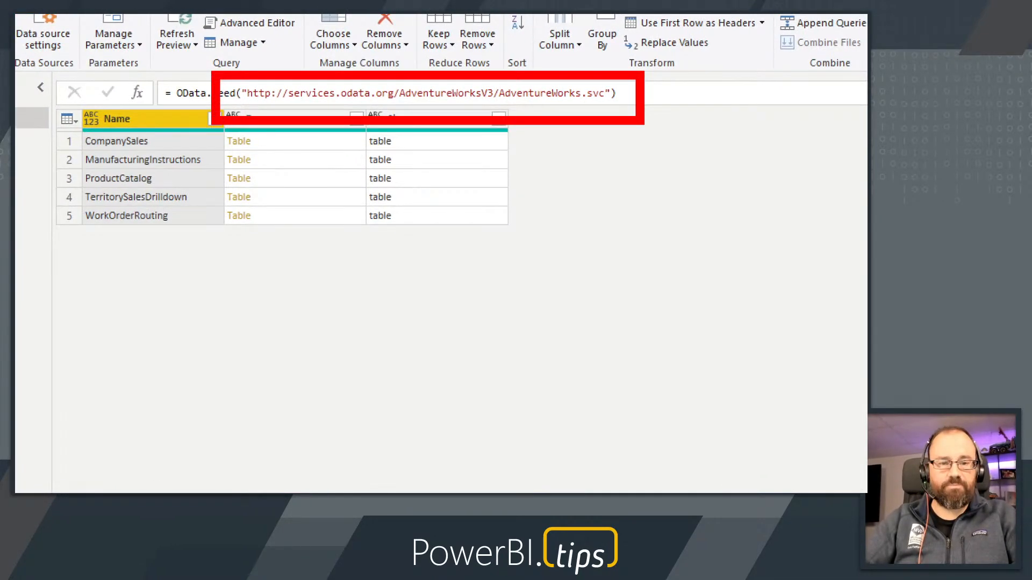
pyautogui.click(247, 93)
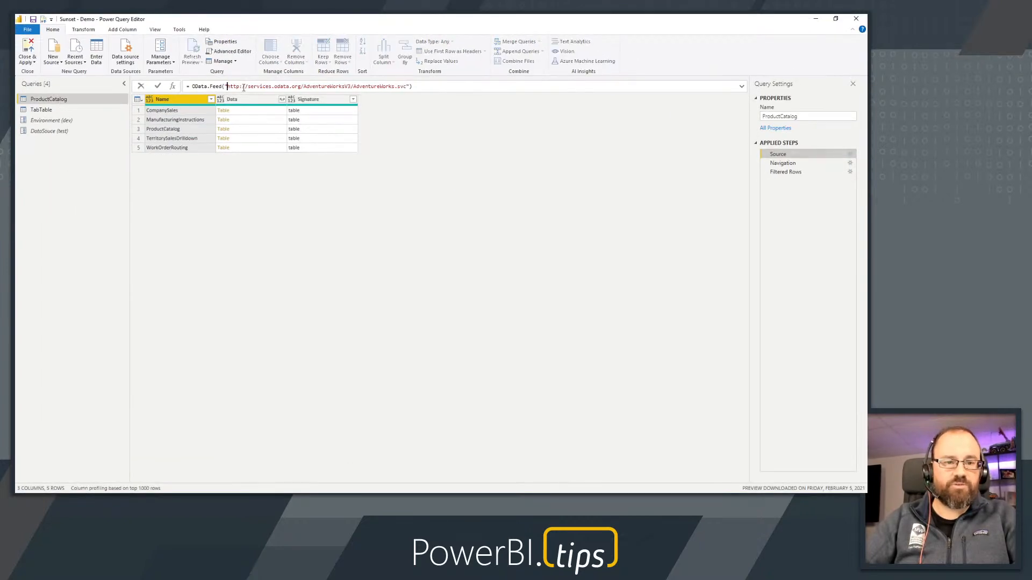
pyautogui.moveTo(227, 87); pyautogui.dragTo(405, 88)
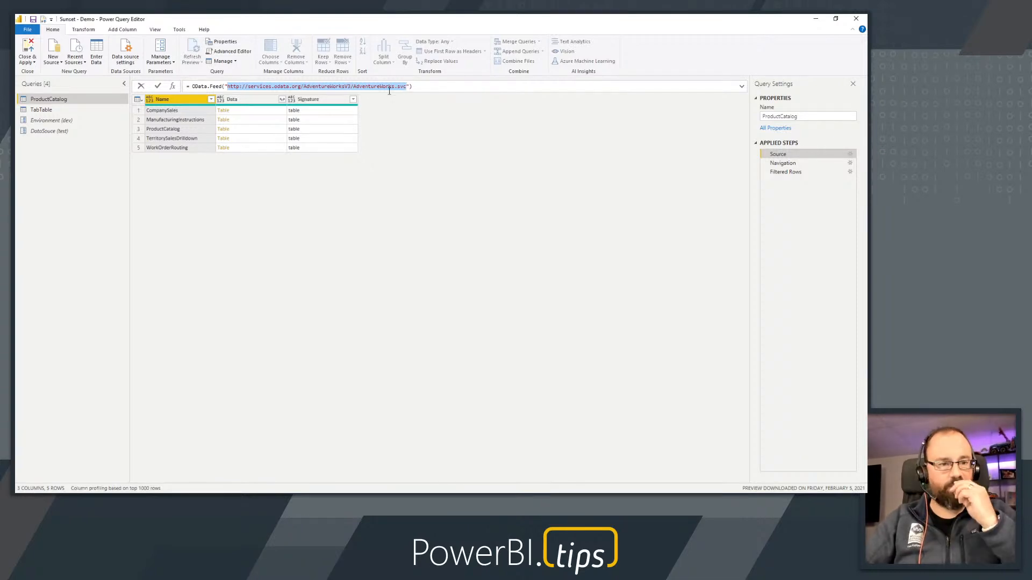
pyautogui.click(159, 50)
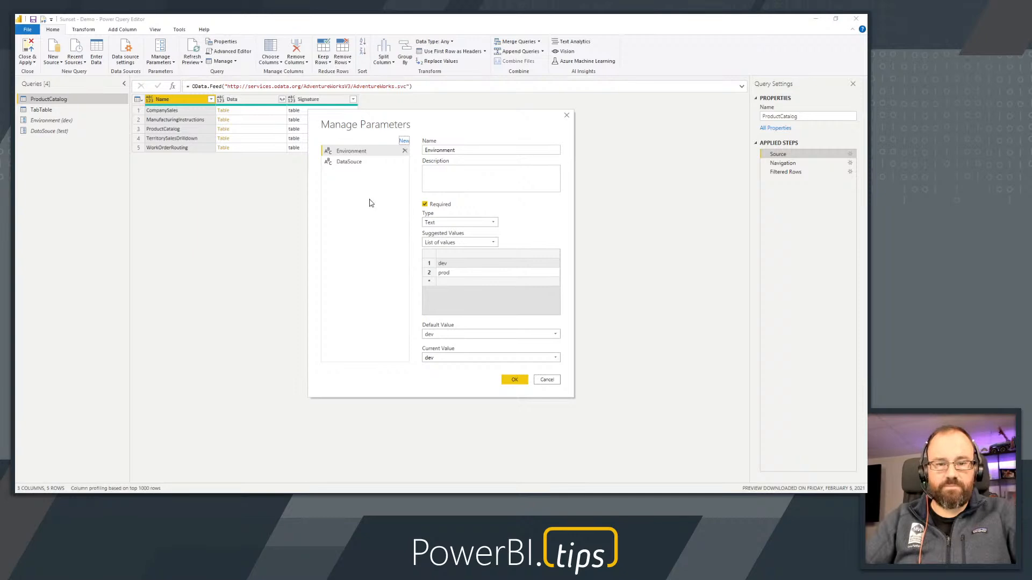
pyautogui.click(344, 164)
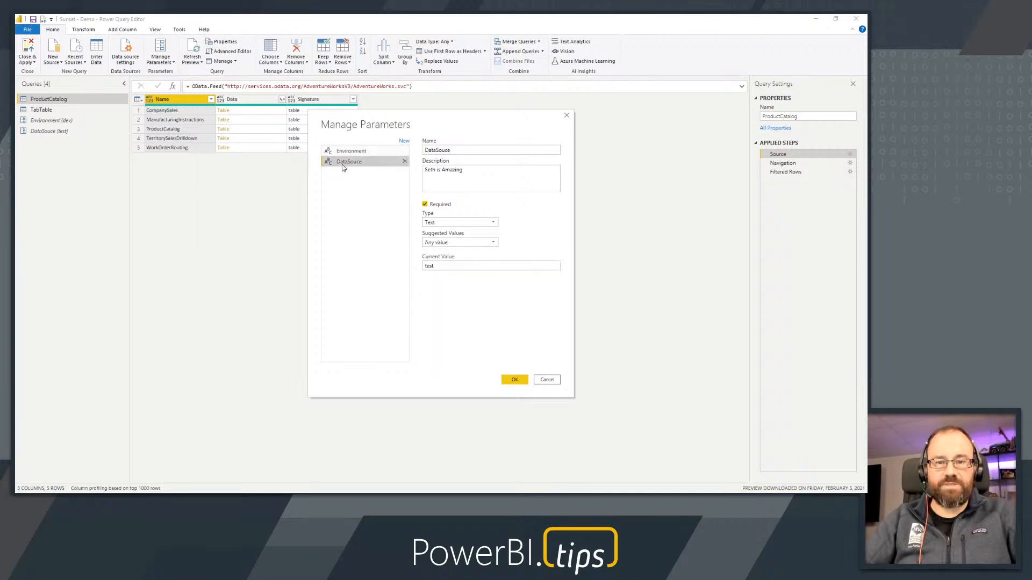
pyautogui.doubleClick(436, 266)
pyautogui.hotkey('ctrl', 'v')
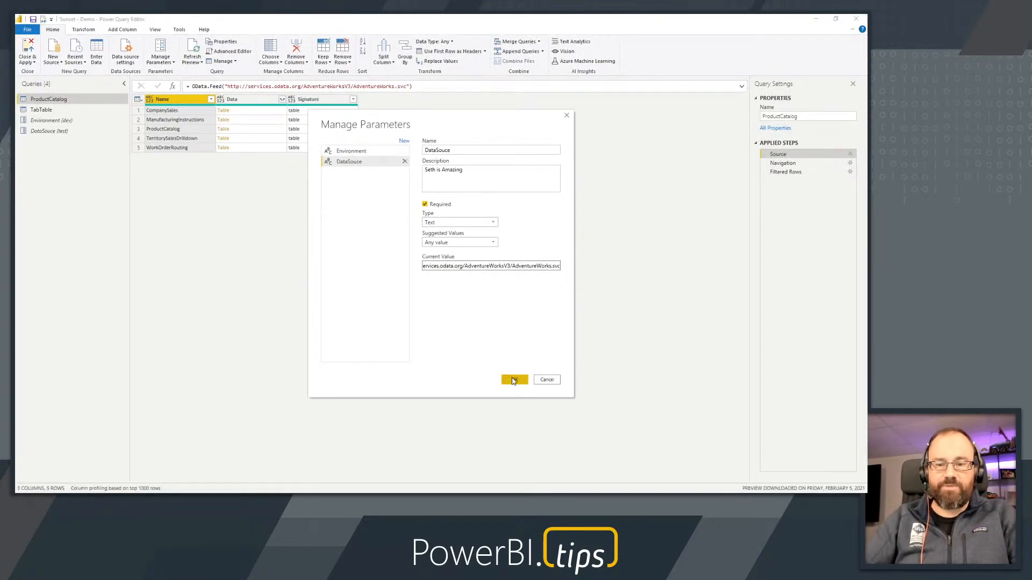
pyautogui.click(513, 380)
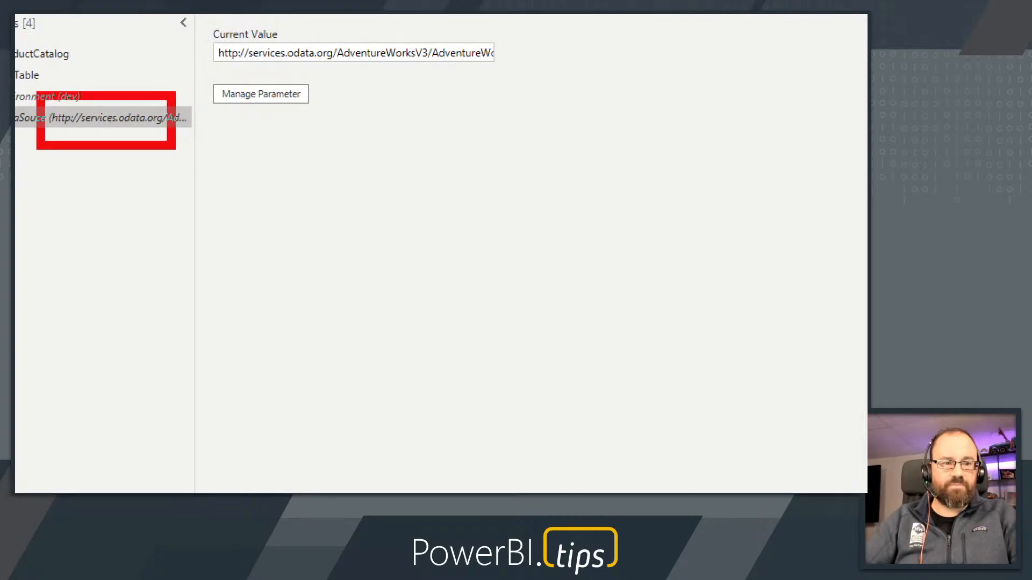
pyautogui.hotkey('ctrl', 'Escape')
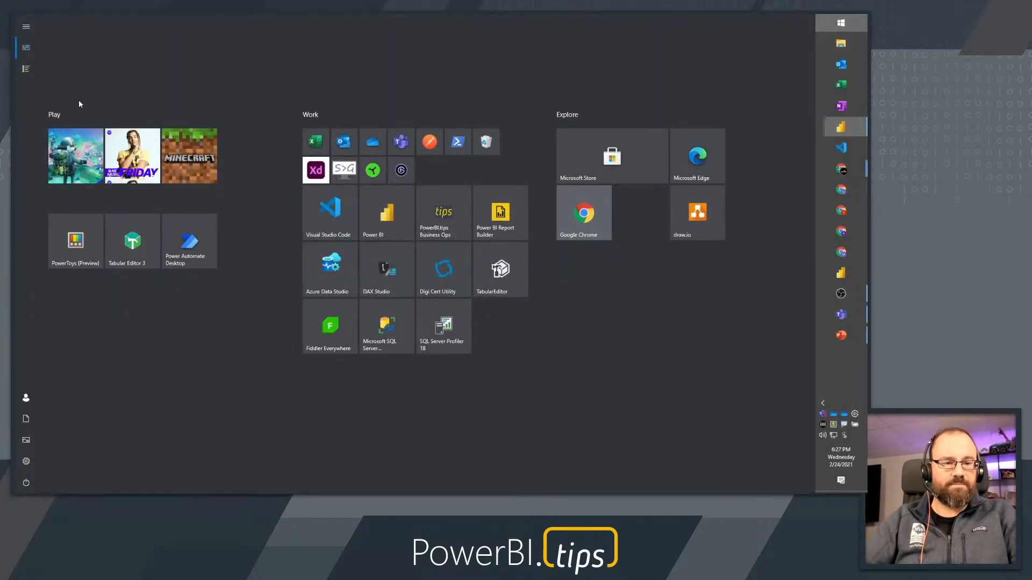
pyautogui.press('Escape')
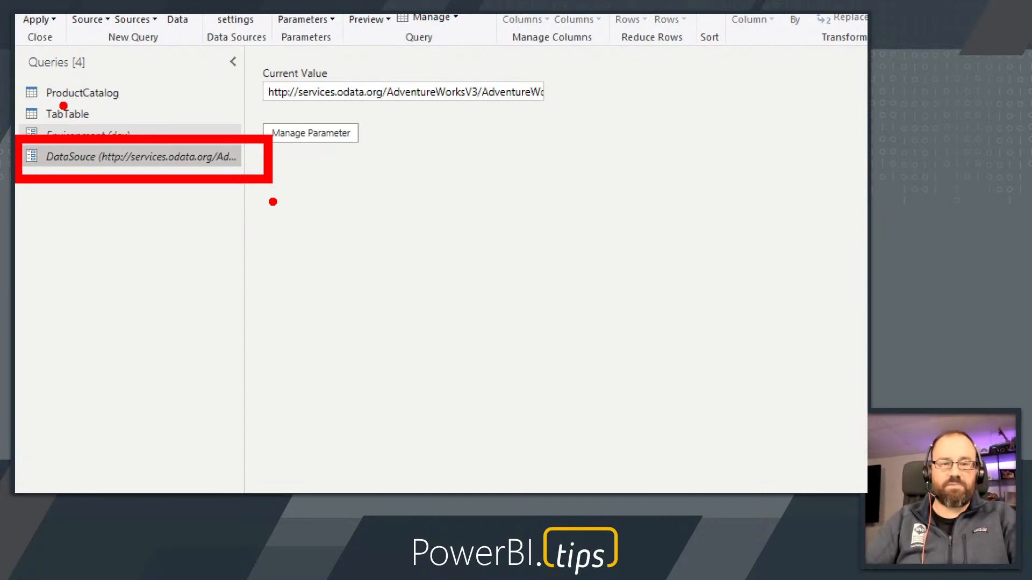
# Remove the hard-coded URL from the OData.Feed call in ProductCatalog's Source step
pyautogui.click(84, 99)
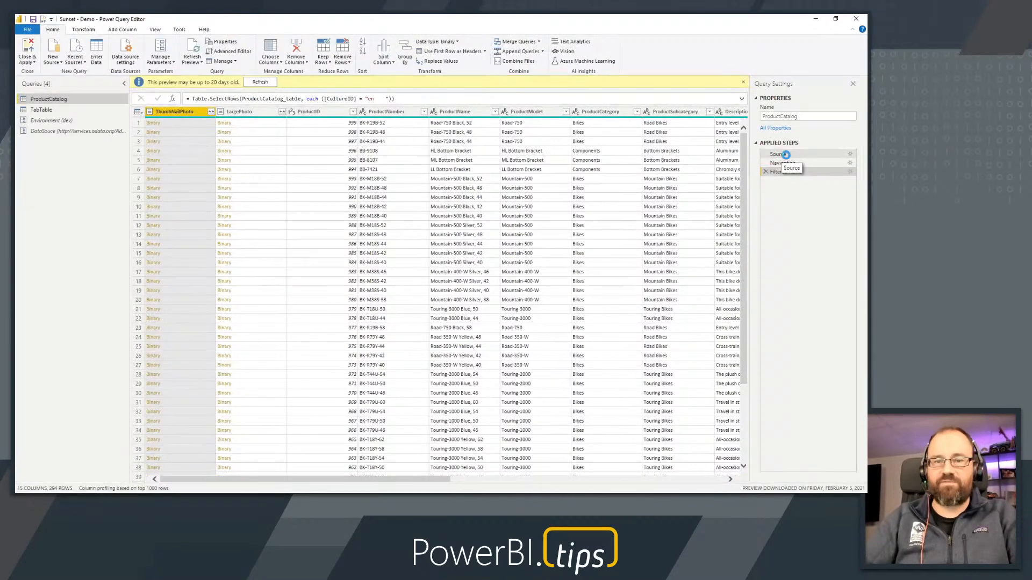
pyautogui.click(782, 154)
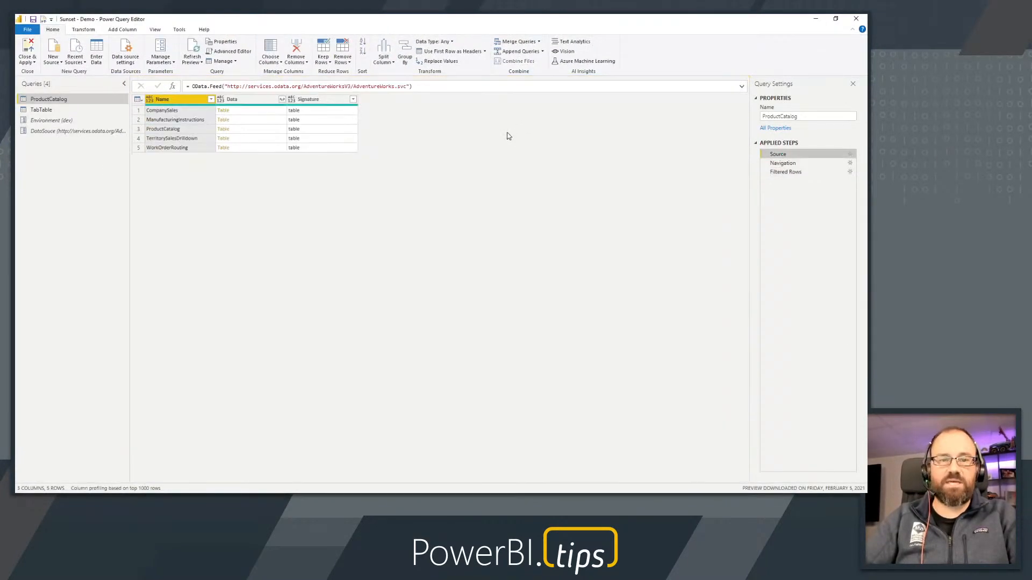
pyautogui.click(250, 86)
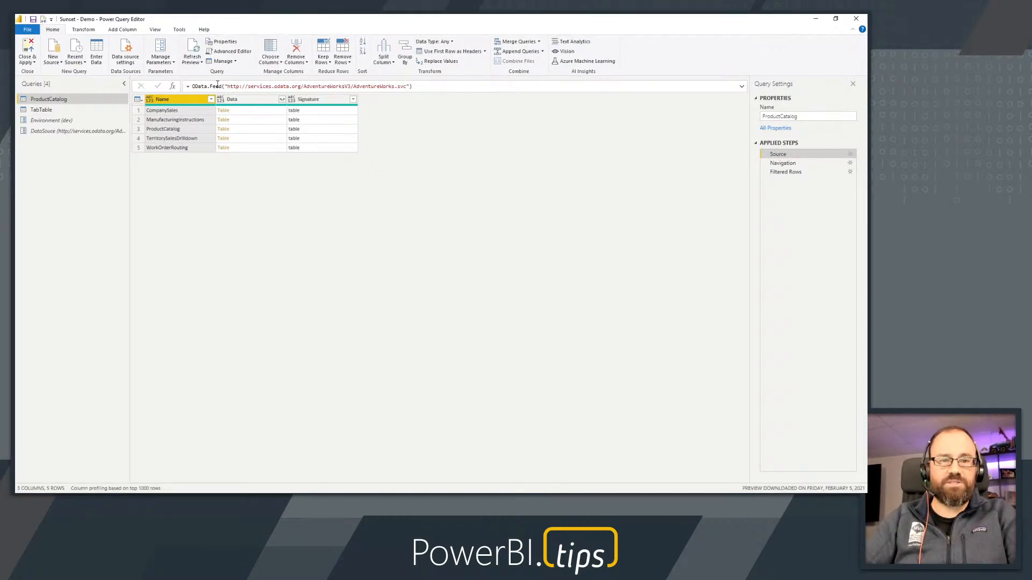
pyautogui.moveTo(225, 86); pyautogui.dragTo(409, 86)
pyautogui.press('Delete')
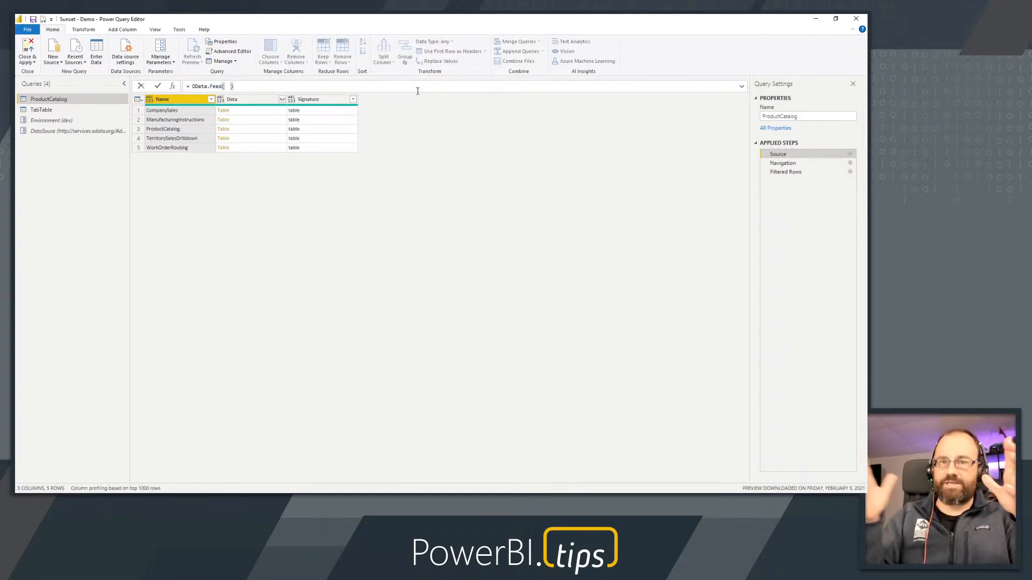
# Insert the DataSouce parameter as the argument of OData.Feed in the Source step and commit the formula
pyautogui.press('Left')
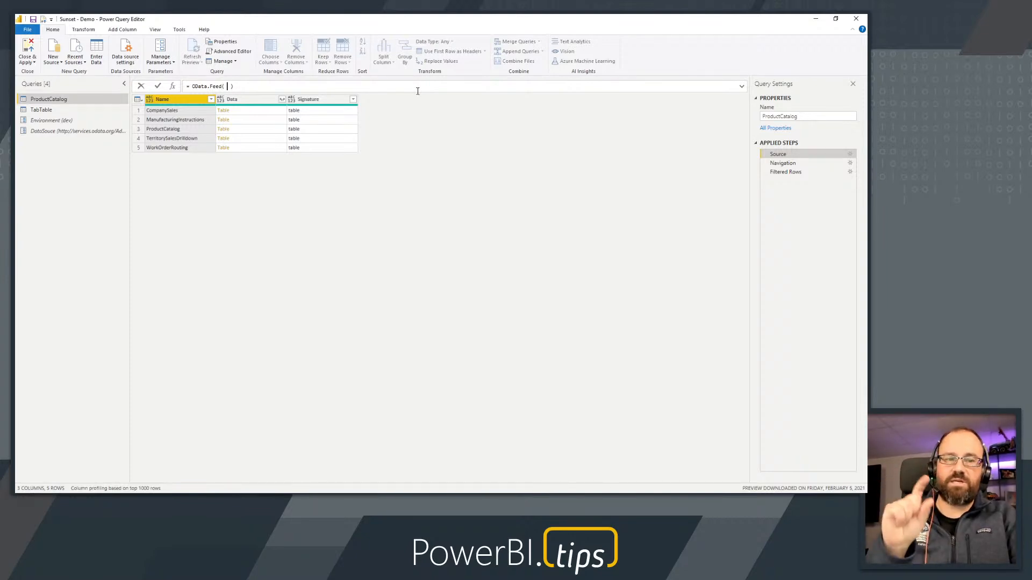
pyautogui.write('Data')
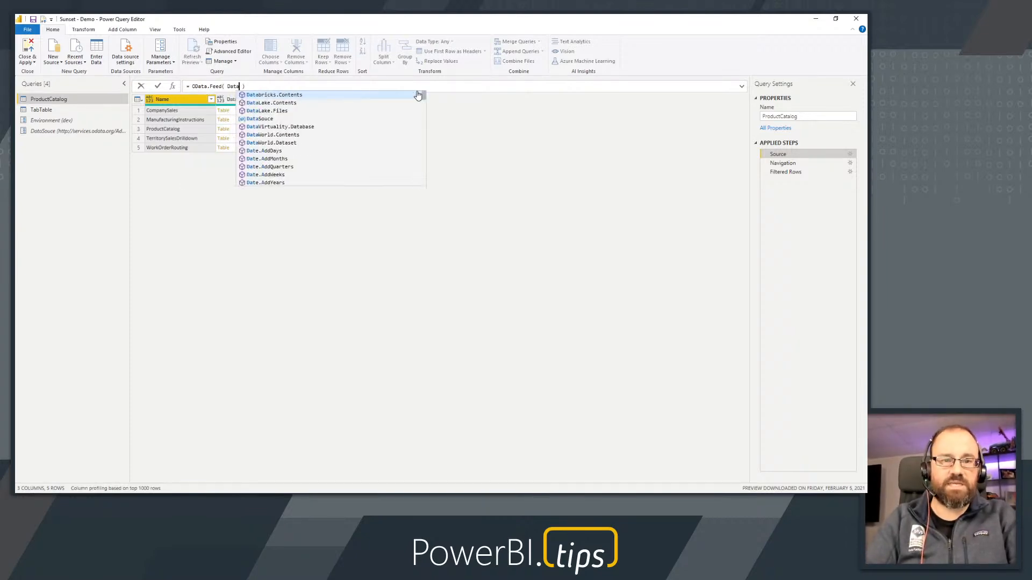
pyautogui.write('Source')
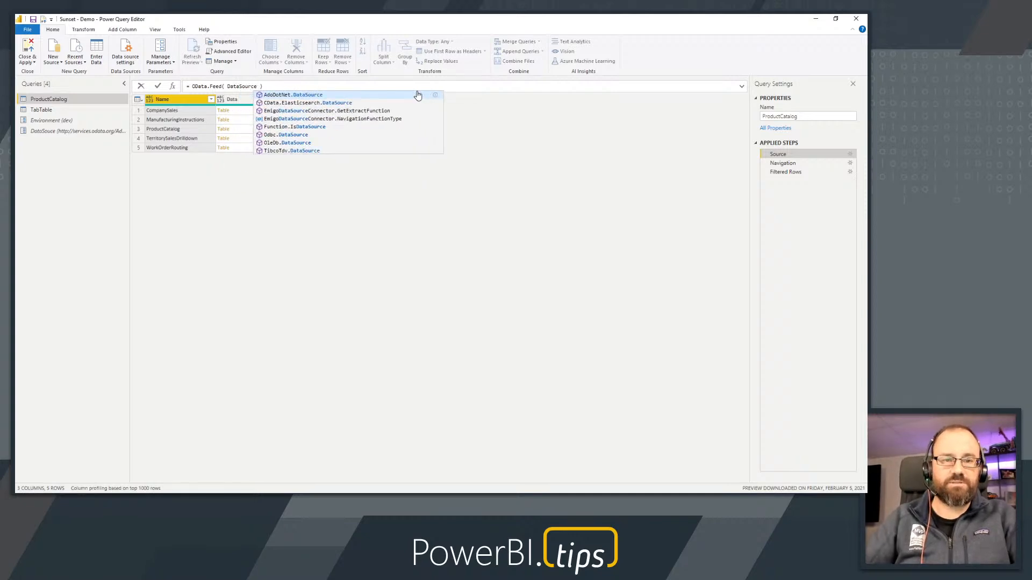
pyautogui.press('BackSpace')
pyautogui.press('BackSpace')
pyautogui.press('BackSpace')
pyautogui.press('BackSpace')
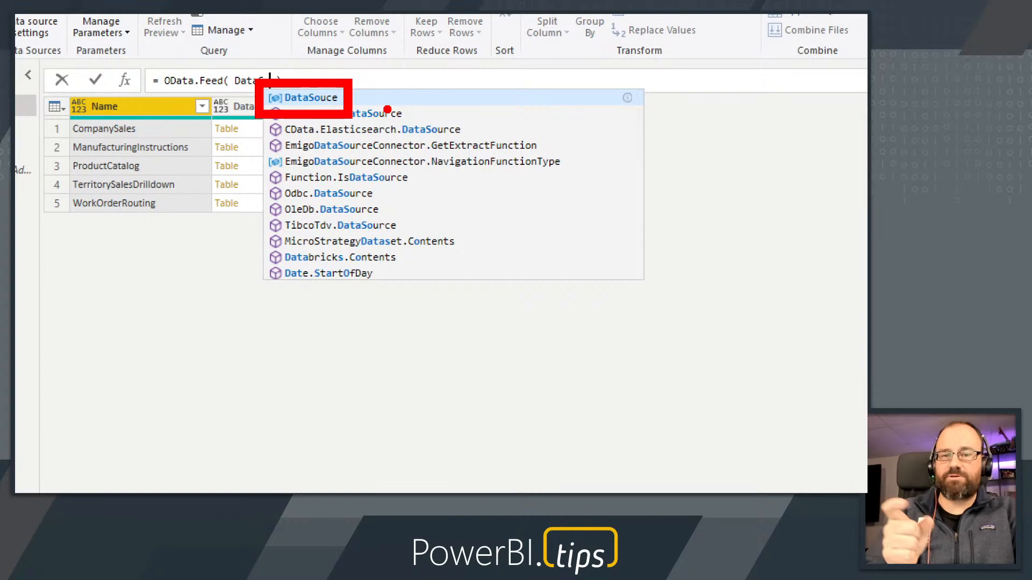
pyautogui.moveTo(260, 151)
pyautogui.mouseDown()
pyautogui.moveTo(292, 163)
pyautogui.moveTo(583, 181)
pyautogui.mouseUp()
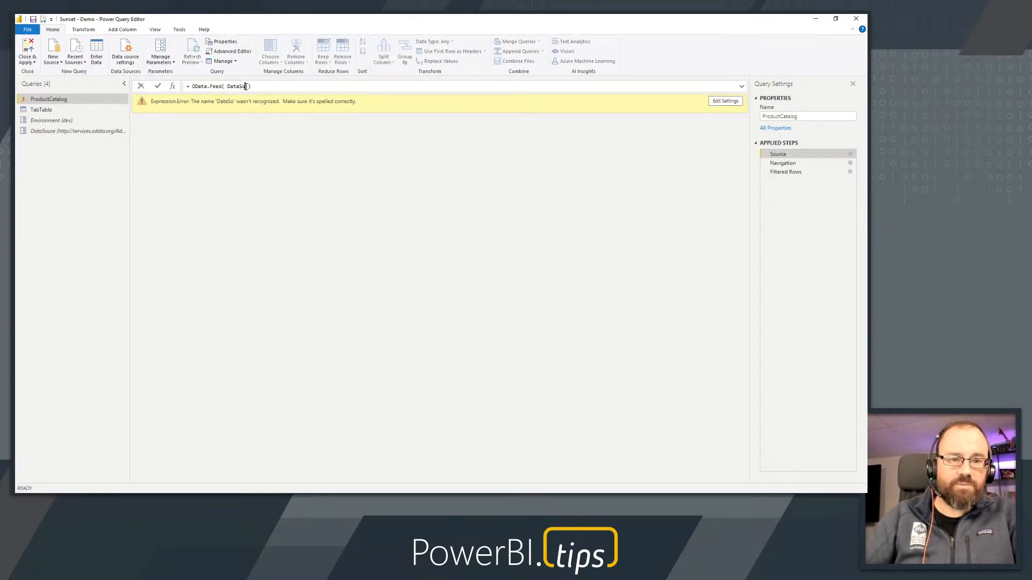
pyautogui.write('o')
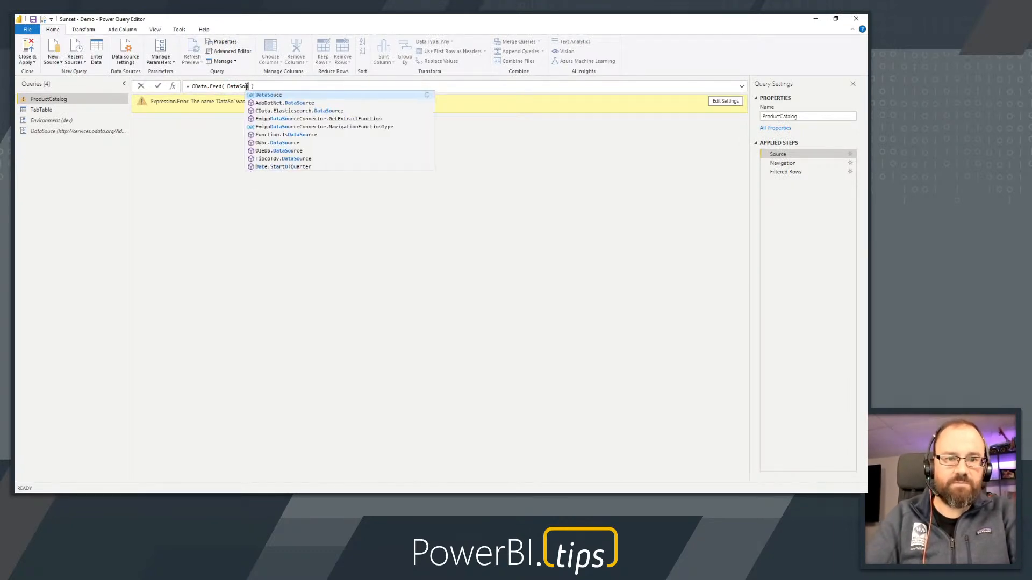
pyautogui.press('Tab')
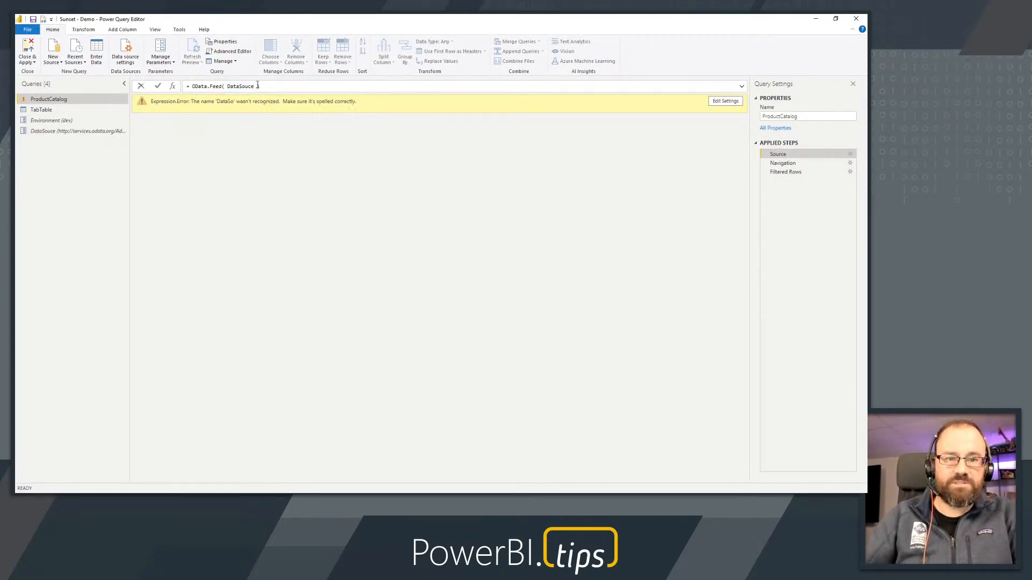
pyautogui.press('Return')
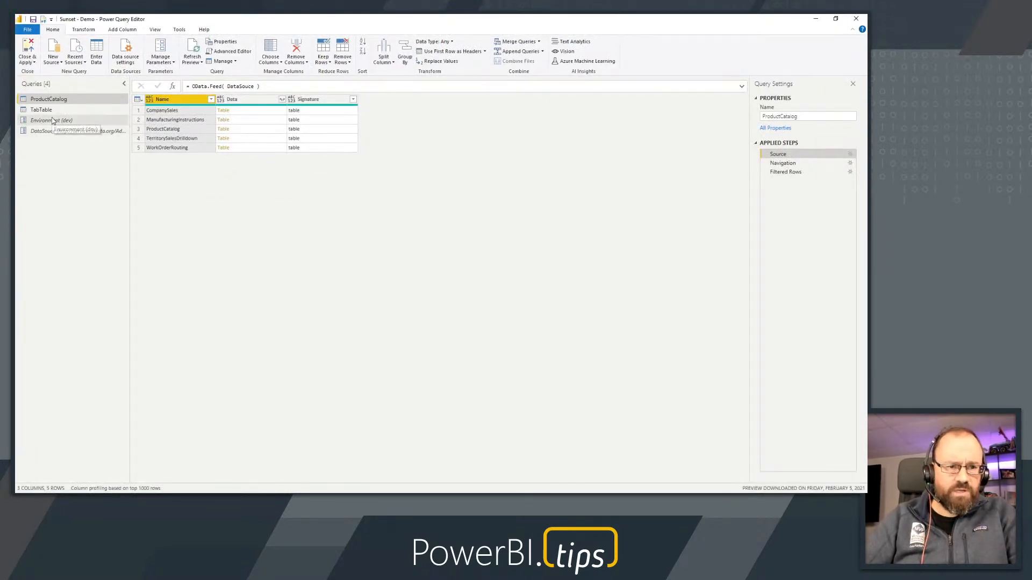
# Duplicate the ProductCatalog query
pyautogui.rightClick(50, 101)
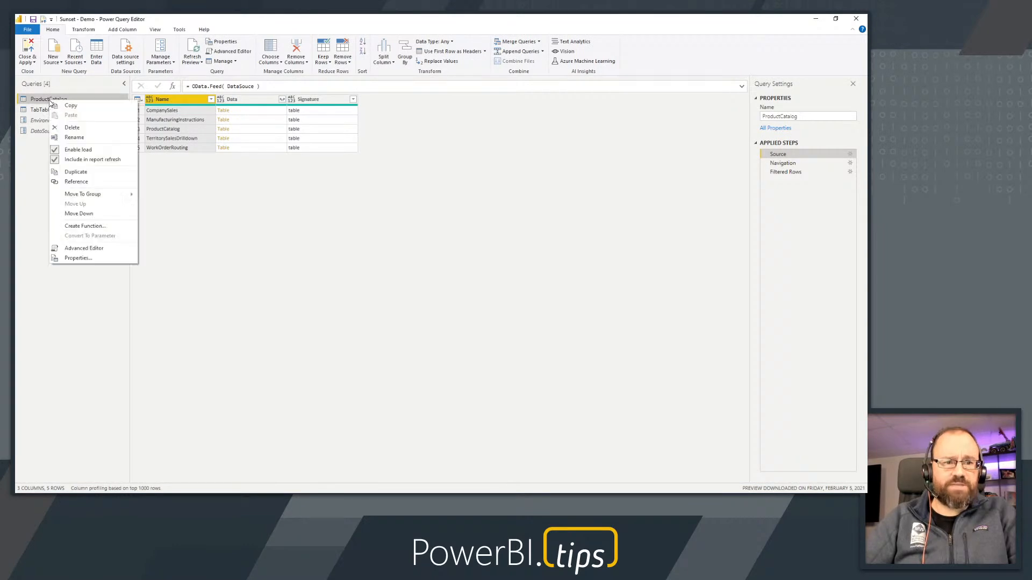
pyautogui.click(81, 173)
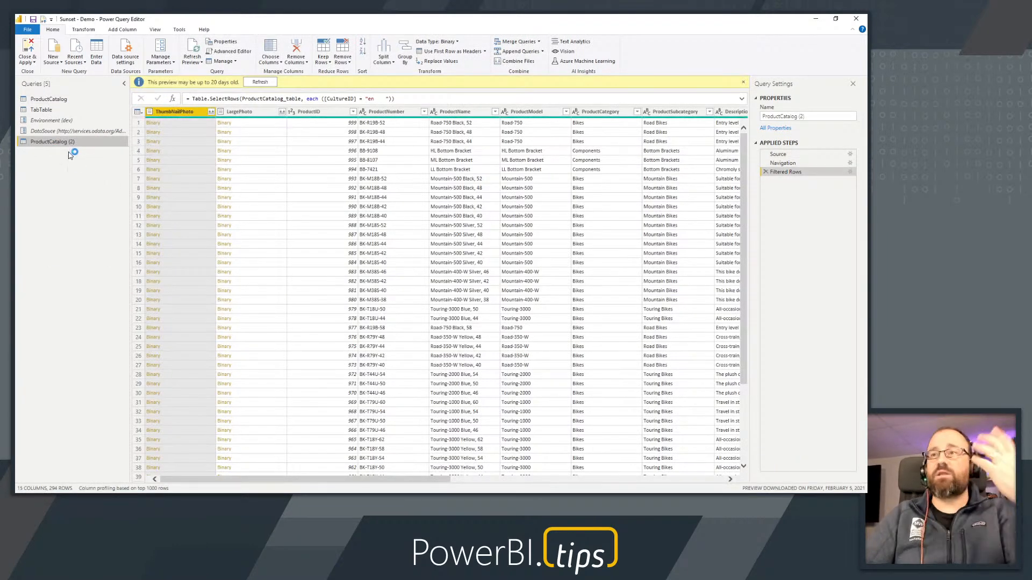
# Remove the Filtered Rows and Navigation steps from the duplicated ProductCatalog query and drill into the CompanySales table from its Source step
pyautogui.click(788, 156)
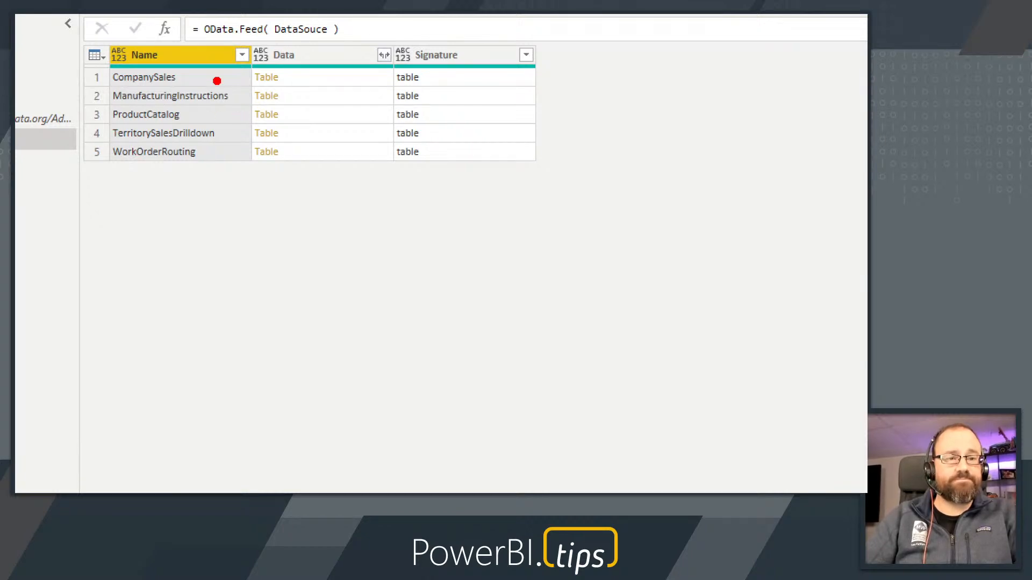
pyautogui.moveTo(231, 56); pyautogui.dragTo(311, 95)
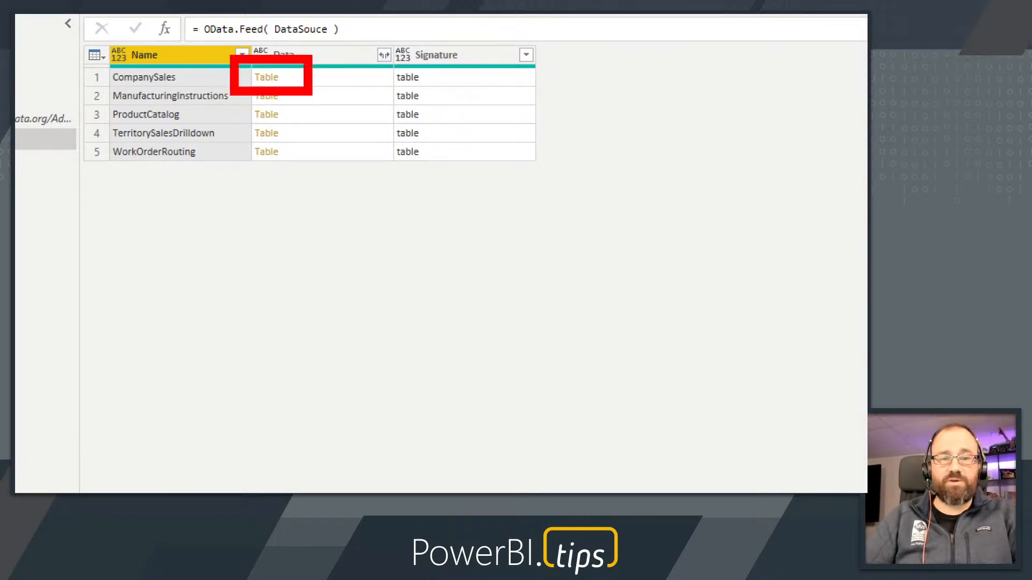
pyautogui.press('Escape')
pyautogui.click(765, 172)
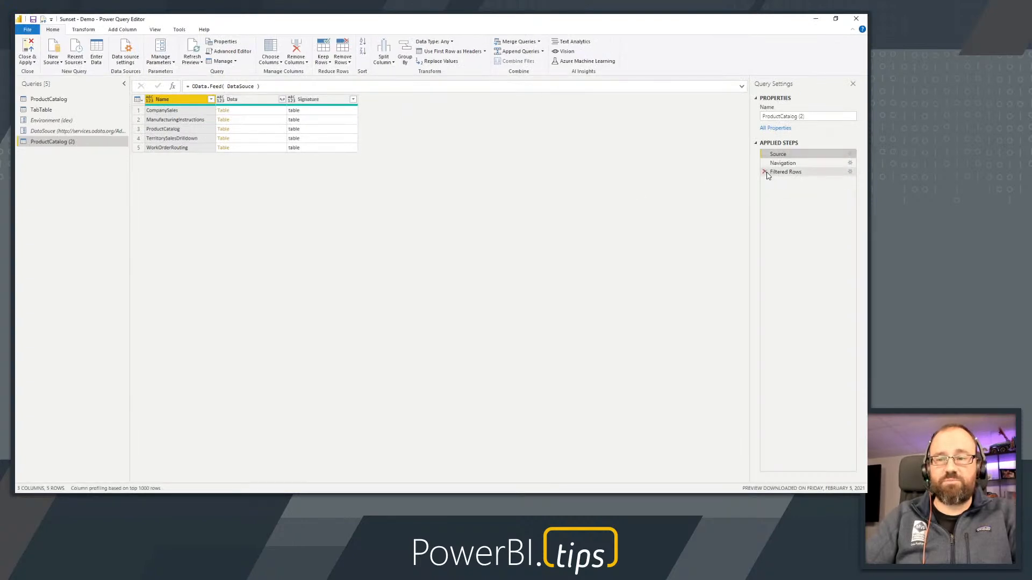
pyautogui.click(766, 163)
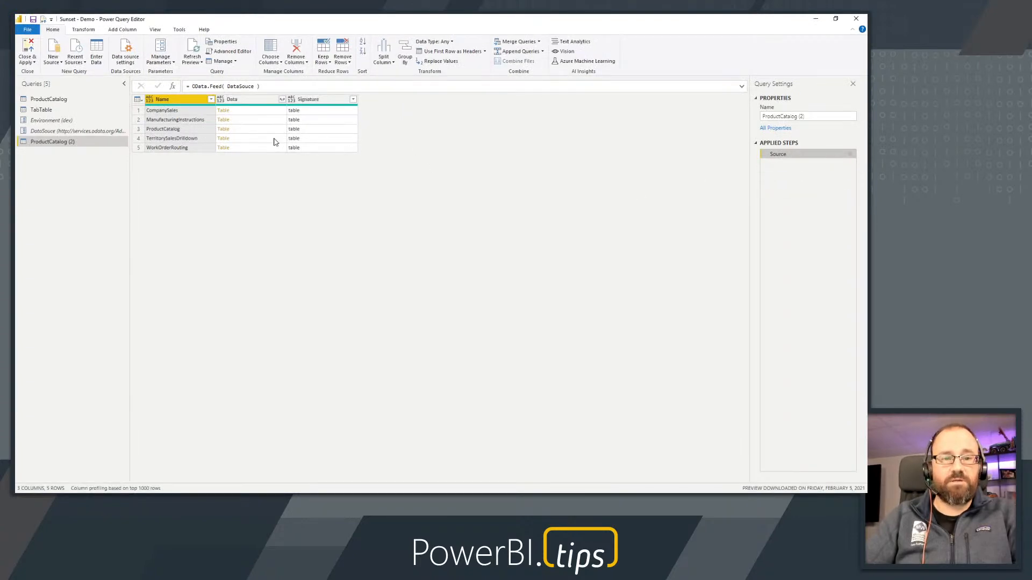
pyautogui.click(223, 112)
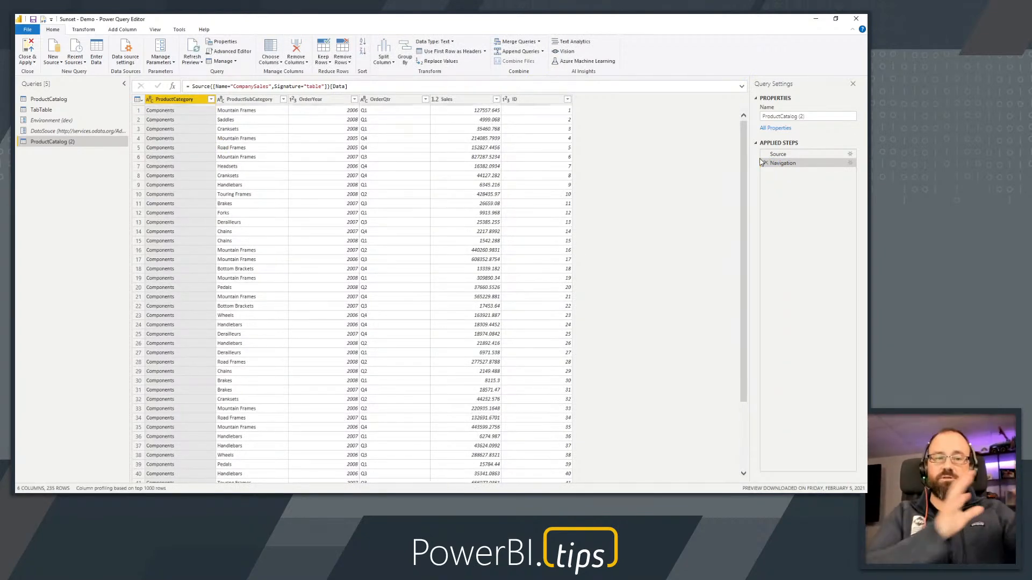
# Rename the duplicated query to CompanySales
pyautogui.doubleClick(779, 117)
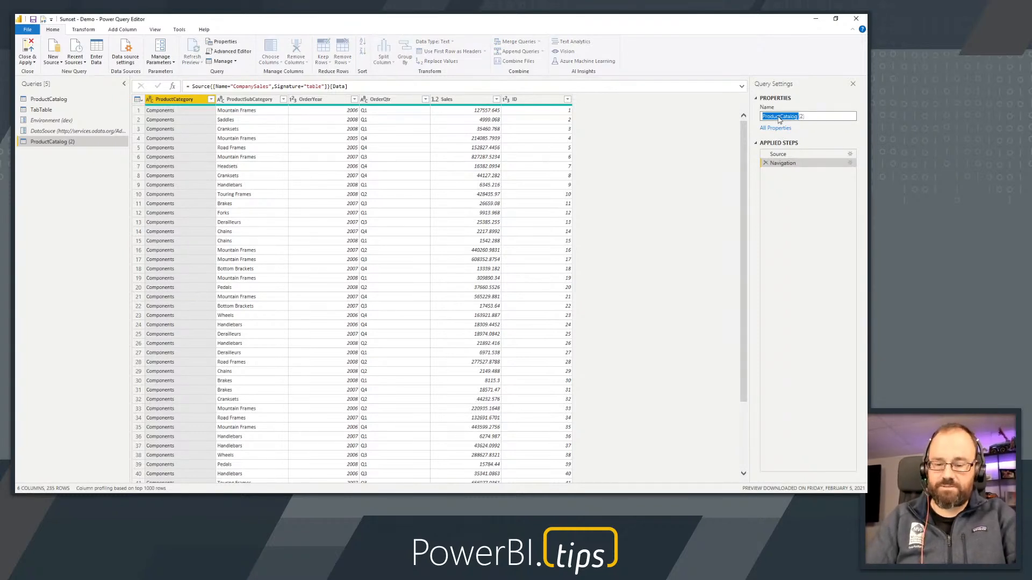
pyautogui.hotkey('ctrl', 'a')
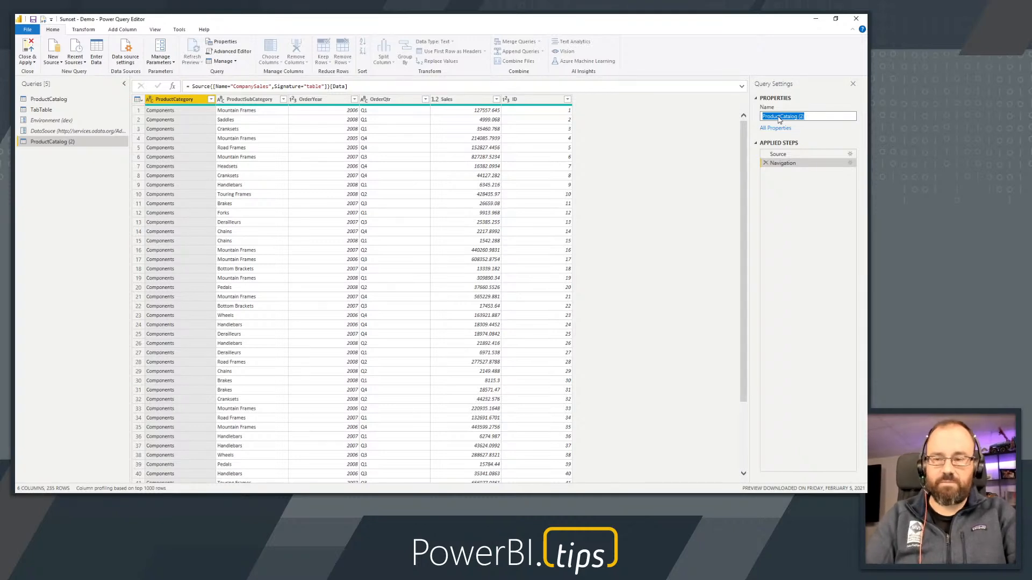
pyautogui.write('CompanySa')
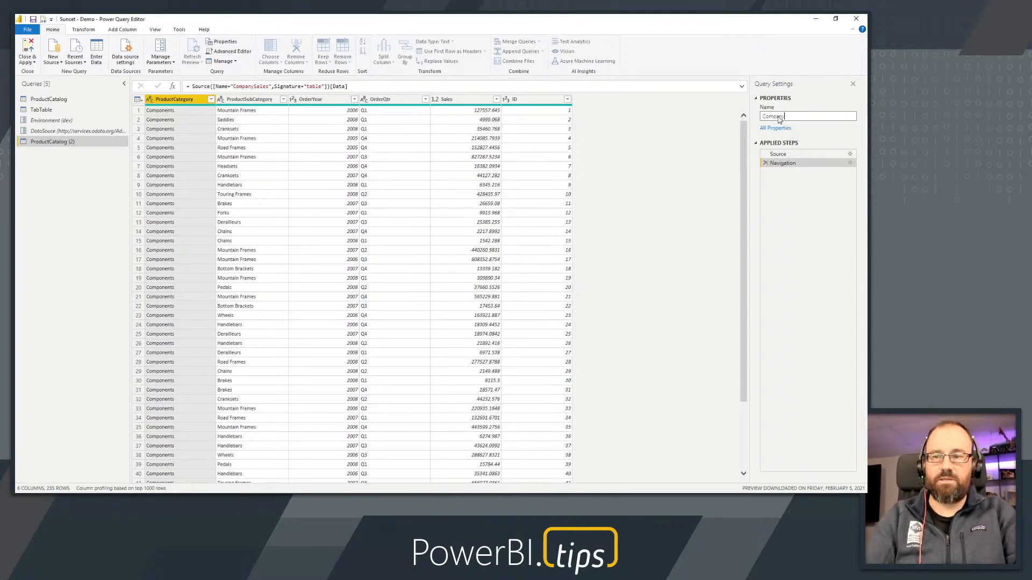
pyautogui.write('les')
pyautogui.press('Return')
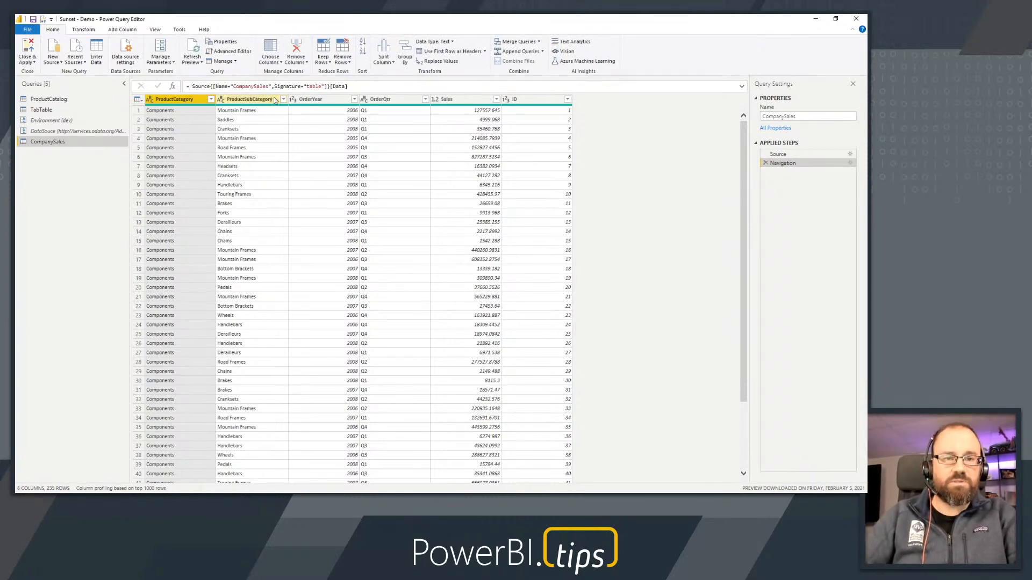
# Keep only the top 10 rows of the CompanySales query, entering the row count as a decimal number
pyautogui.click(321, 62)
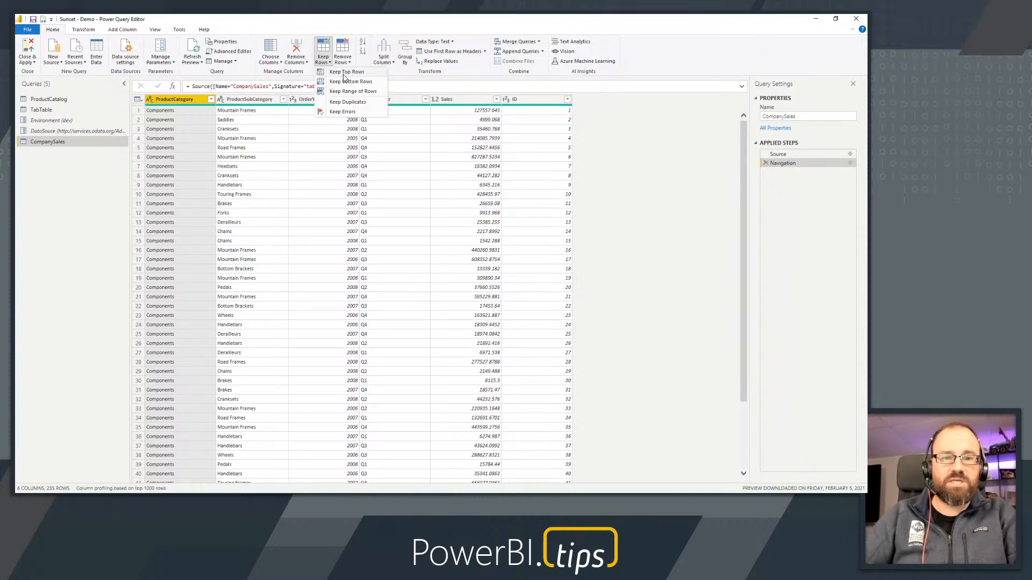
pyautogui.click(345, 73)
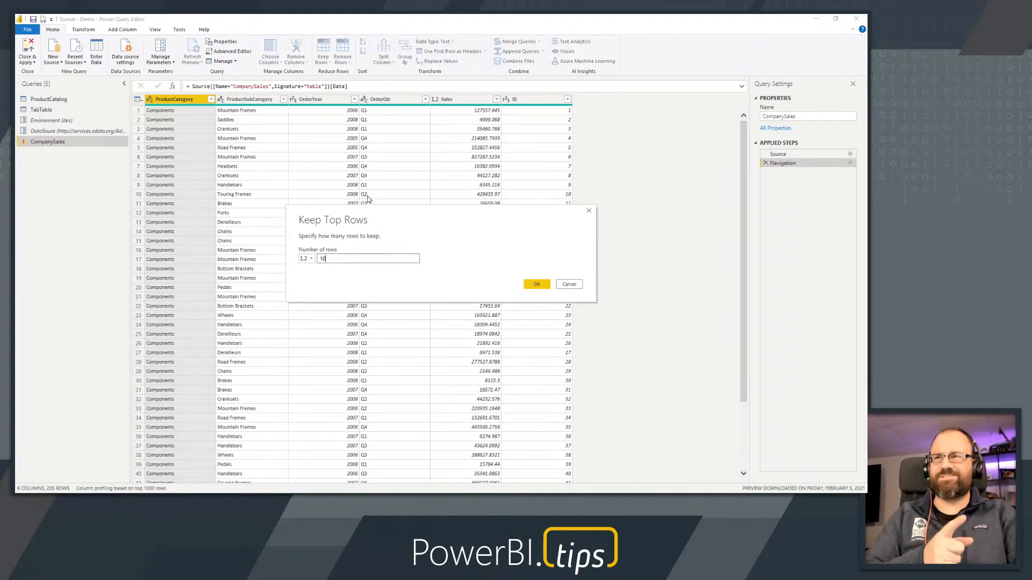
pyautogui.click(311, 260)
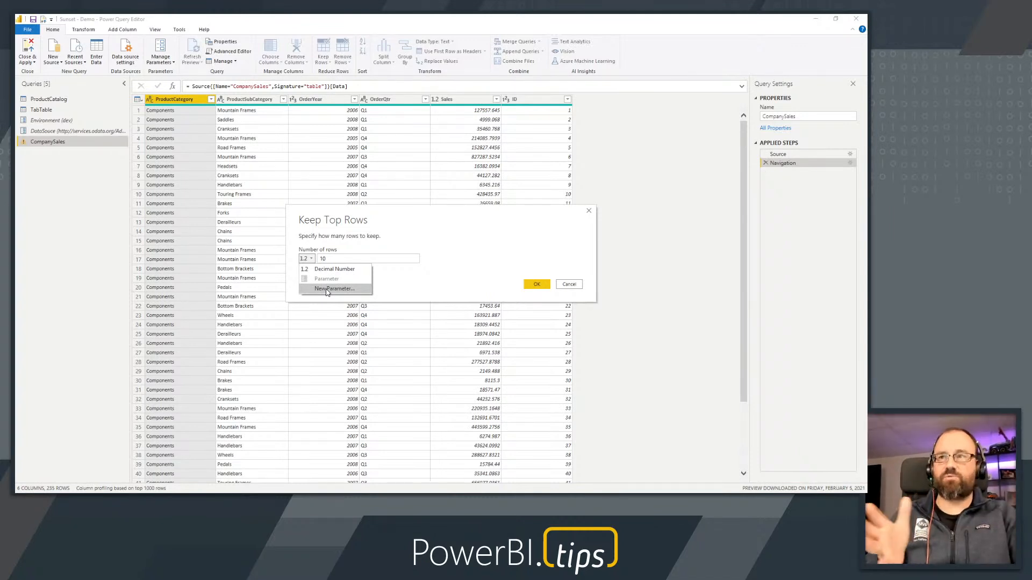
pyautogui.click(427, 269)
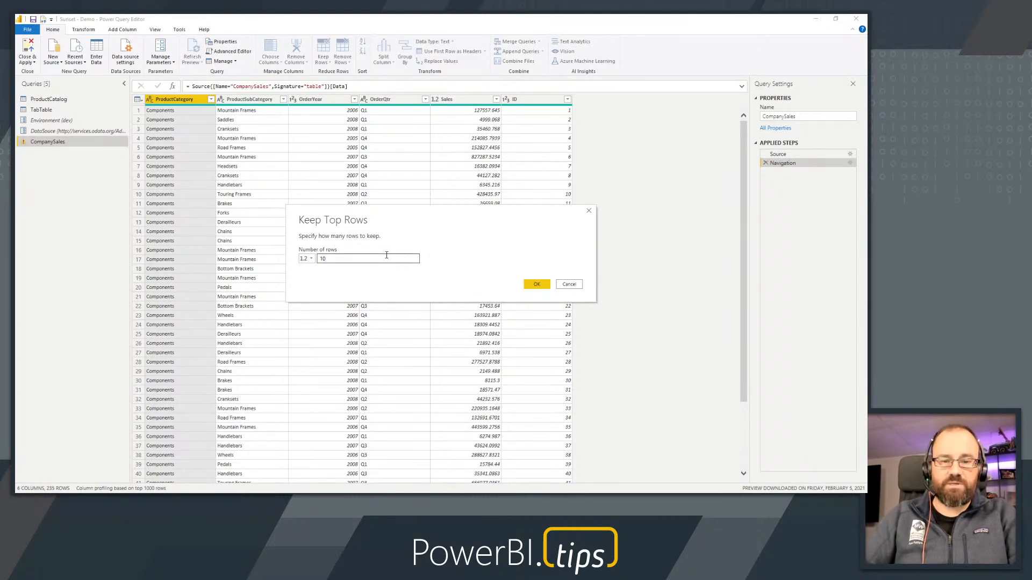
pyautogui.click(537, 285)
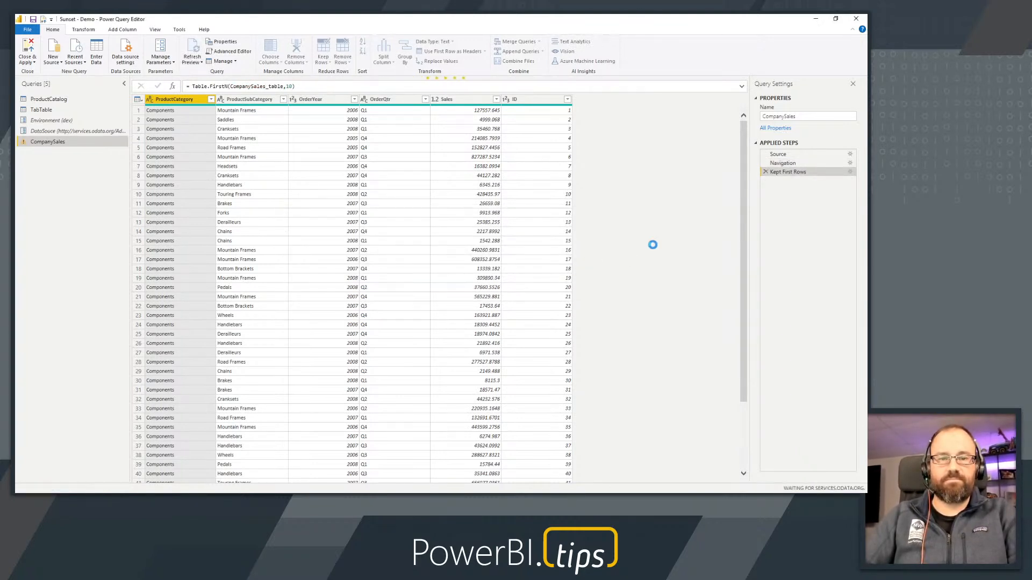
pyautogui.rightClick(777, 173)
pyautogui.click(678, 204)
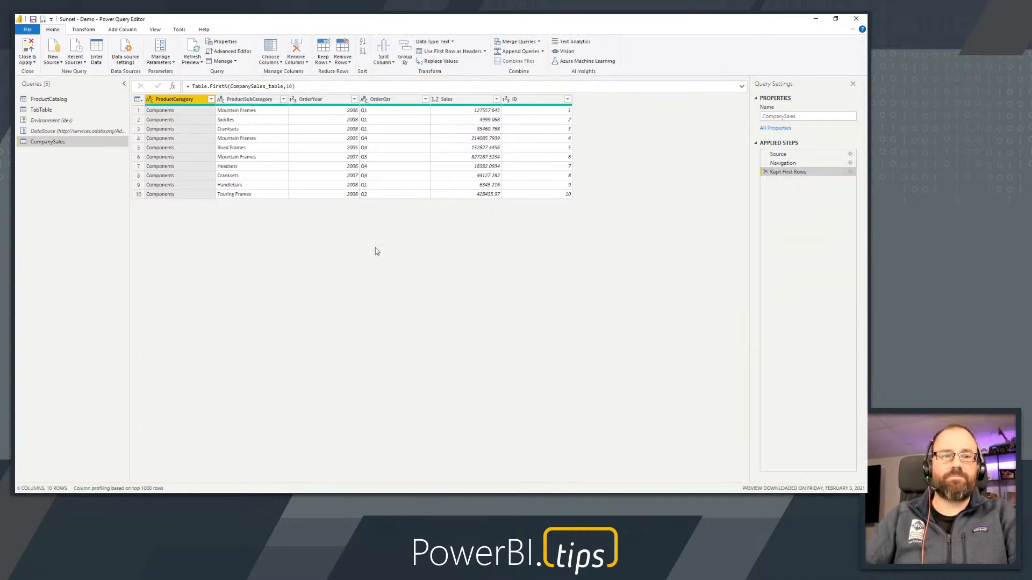
# Move the CompanySales query above the Environment parameter in the query list and display its Source step
pyautogui.moveTo(38, 142); pyautogui.dragTo(43, 128)
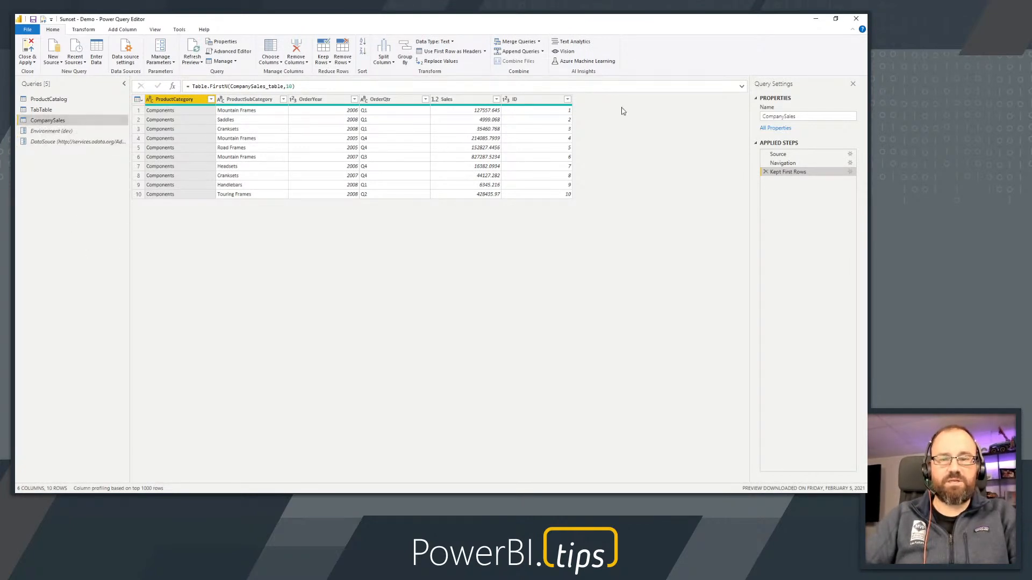
pyautogui.click(790, 155)
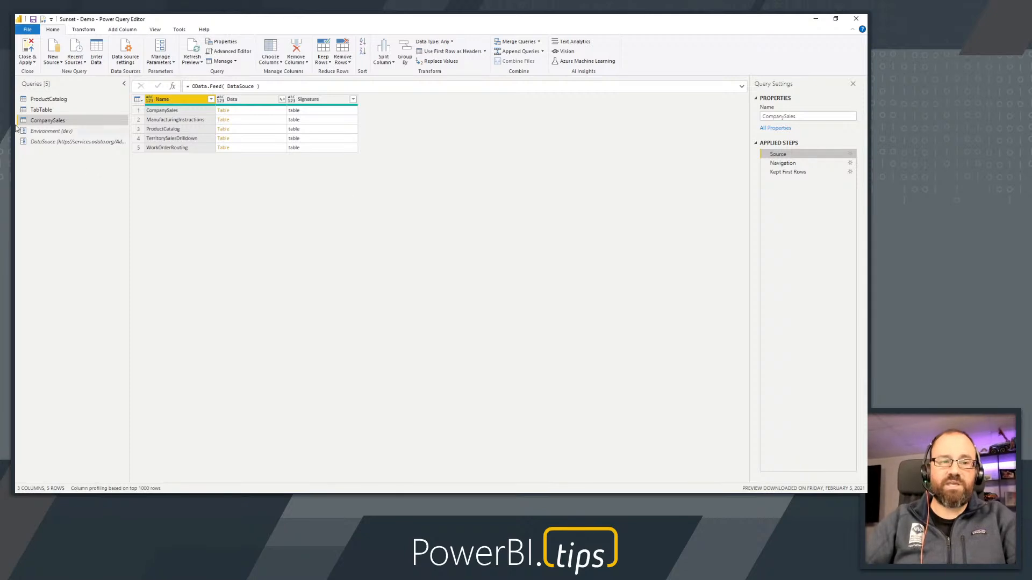
# Examine the values available for the Environment parameter without changing its current value
pyautogui.click(44, 132)
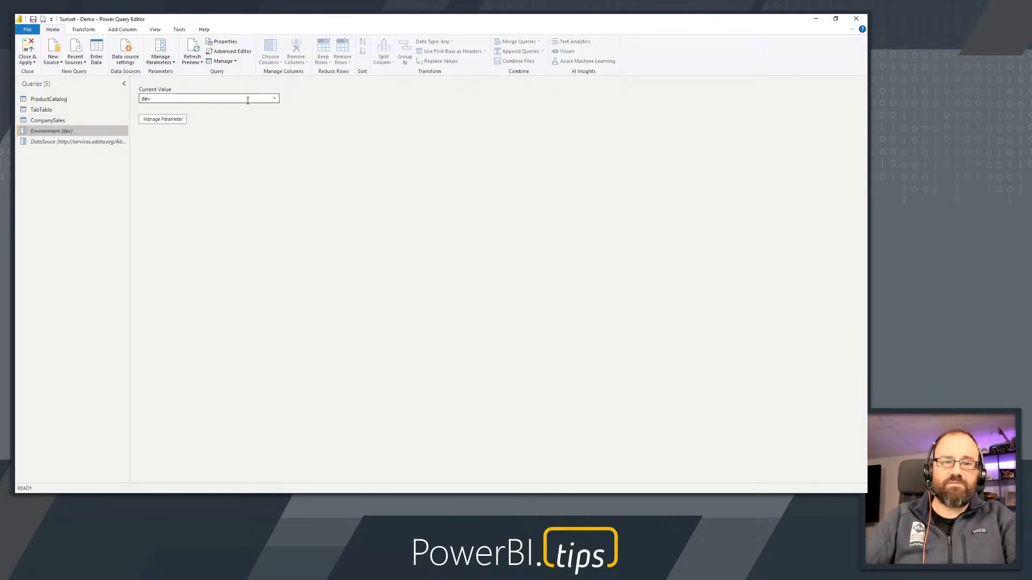
pyautogui.click(275, 101)
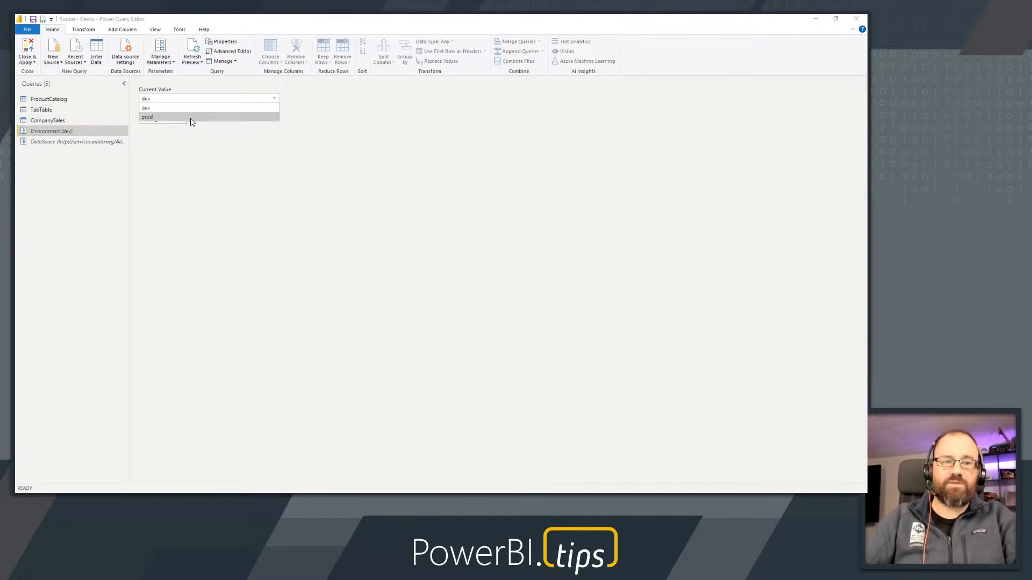
pyautogui.click(315, 146)
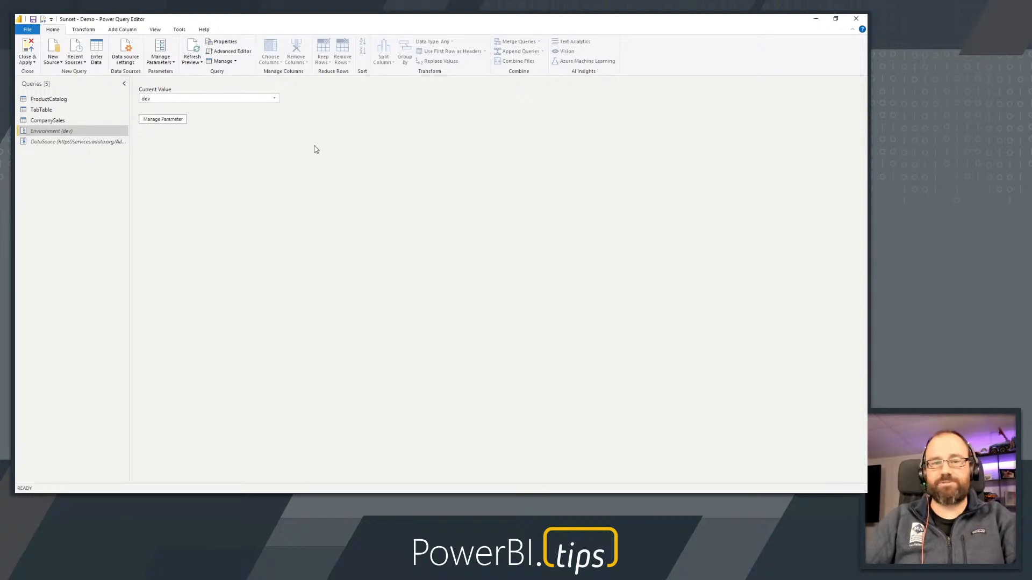
# Create a new blank query
pyautogui.rightClick(62, 158)
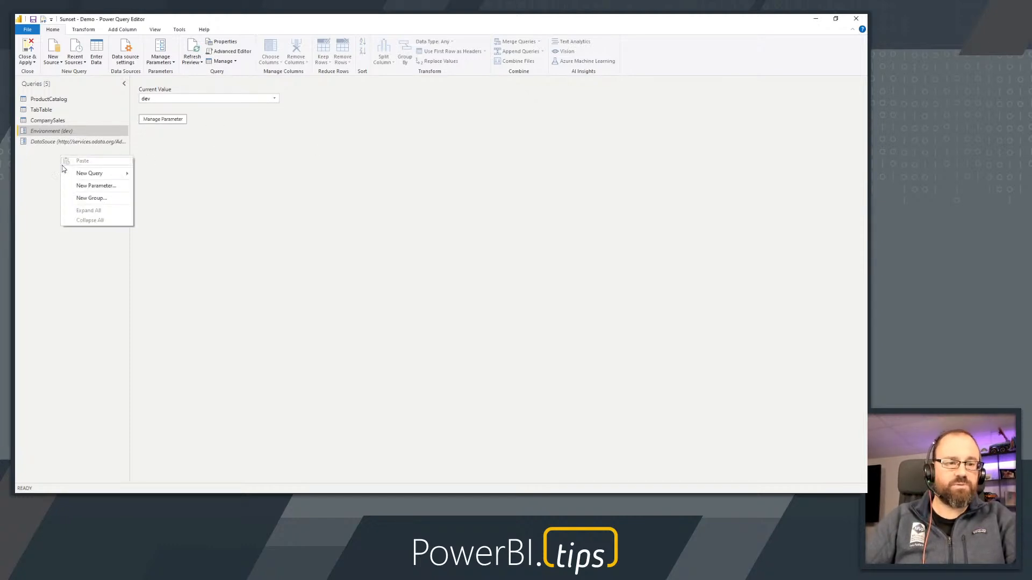
pyautogui.moveTo(69, 177)
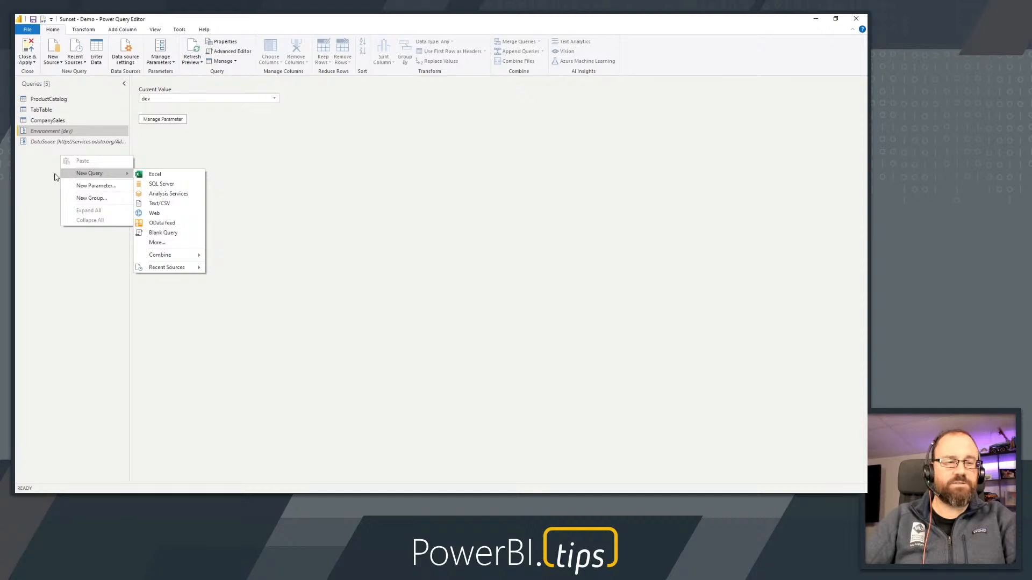
pyautogui.moveTo(113, 175)
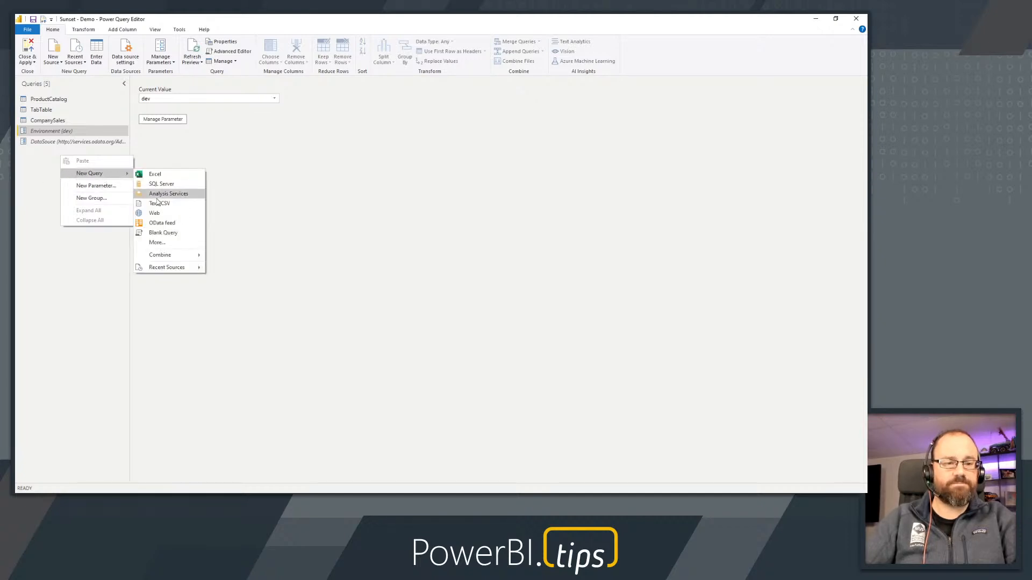
pyautogui.click(167, 232)
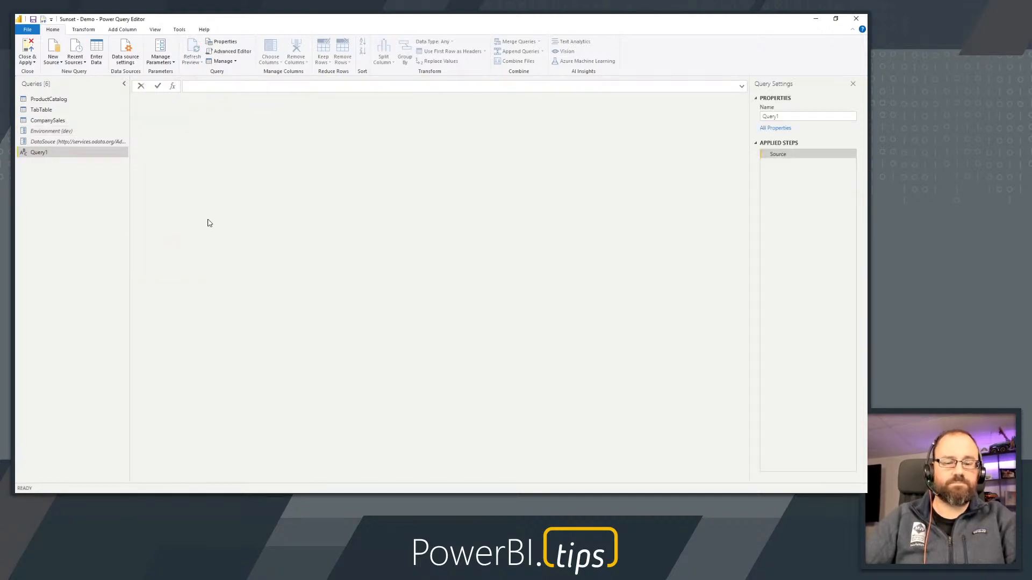
pyautogui.write('if')
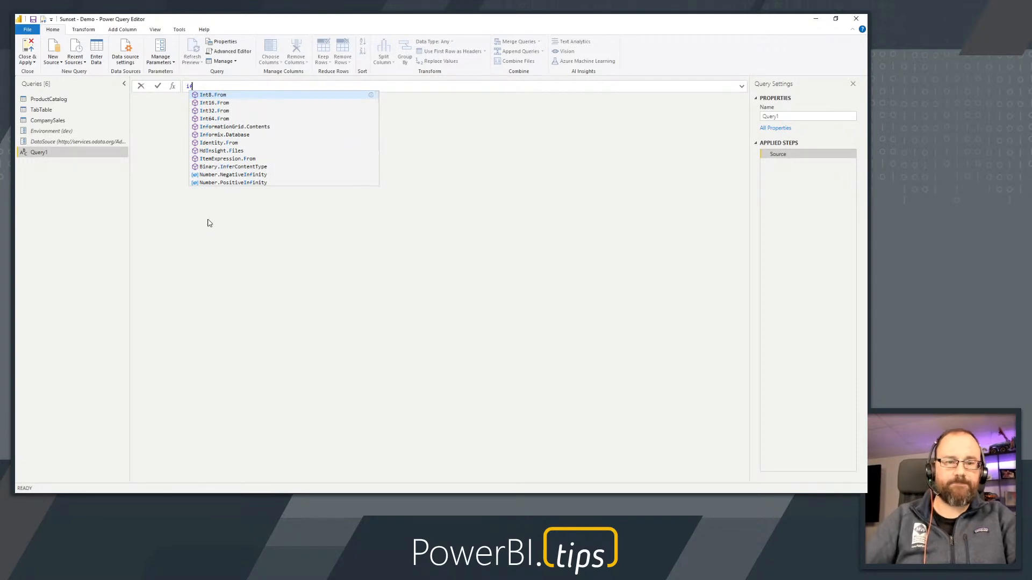
pyautogui.press('BackSpace')
pyautogui.press('BackSpace')
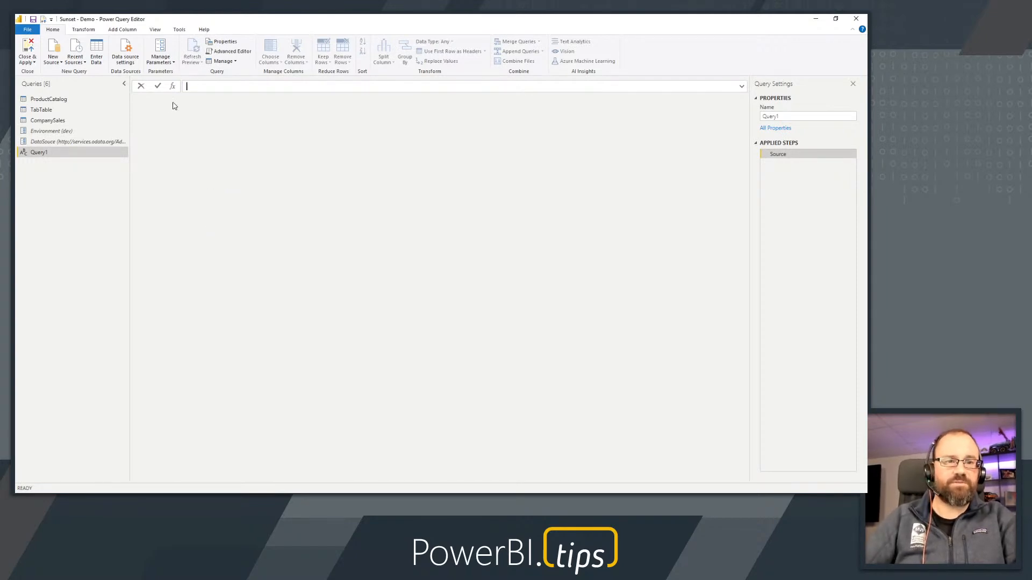
pyautogui.rightClick(777, 156)
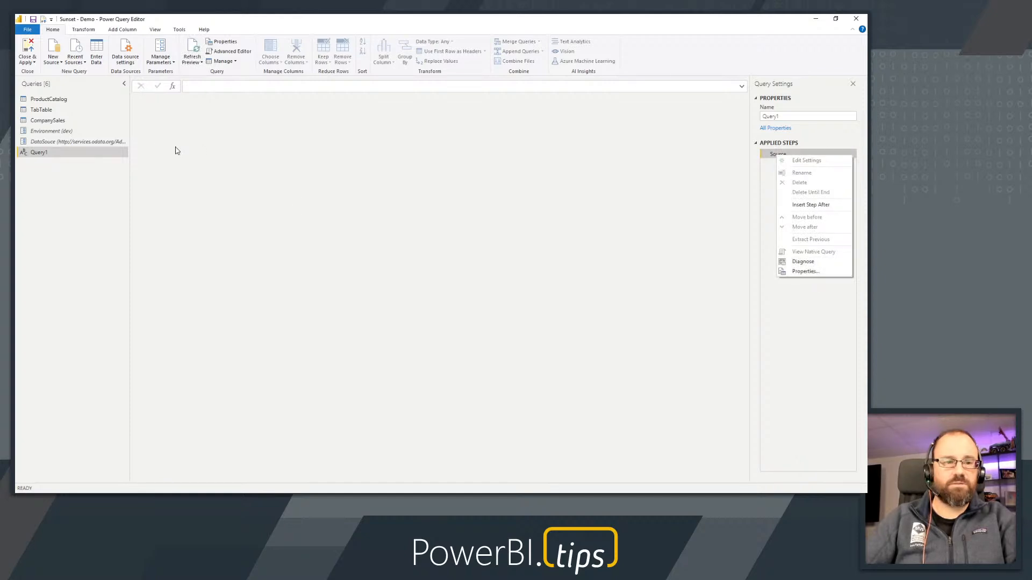
# Enter if Environment = "dev" then "_dev" else "" as the blank query's Source and convert the result to a table
pyautogui.click(195, 86)
pyautogui.write('if ')
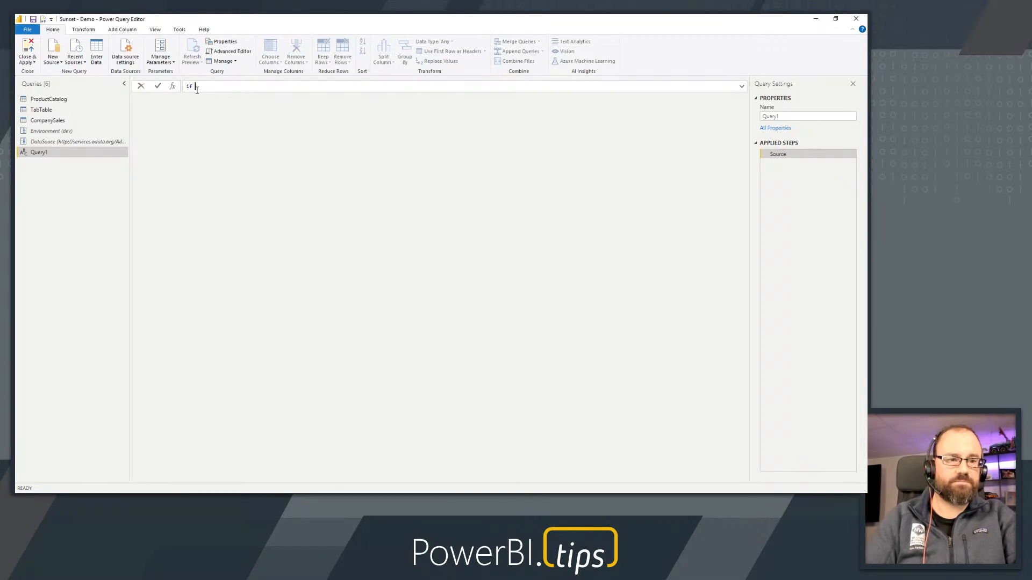
pyautogui.write('Envi')
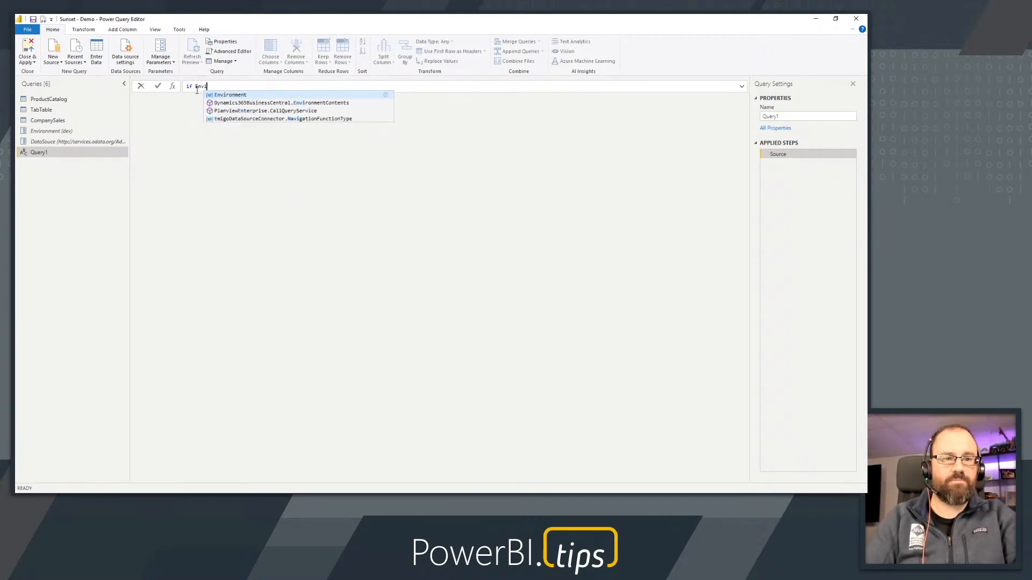
pyautogui.write('ronment = "dev')
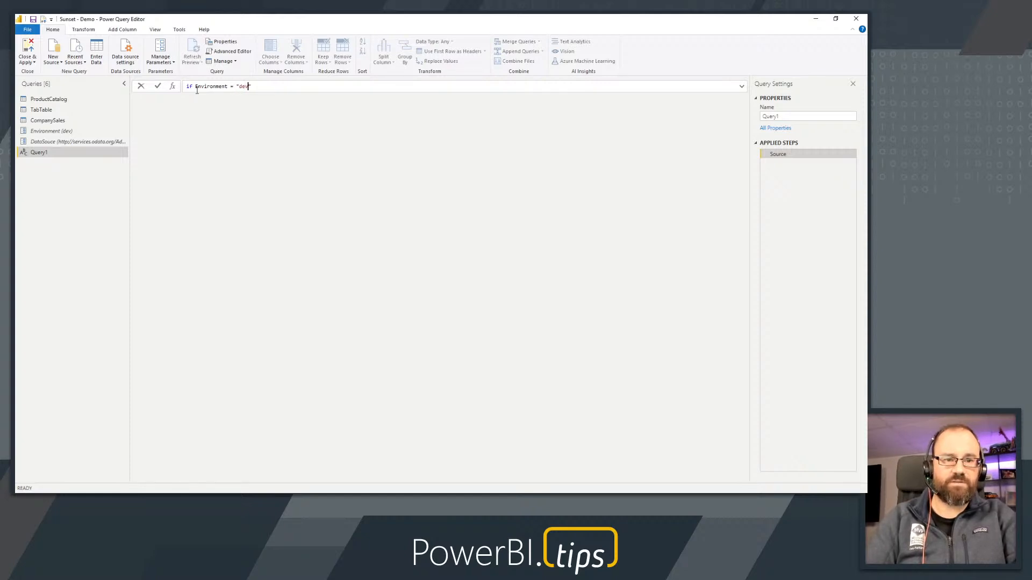
pyautogui.write('" then ')
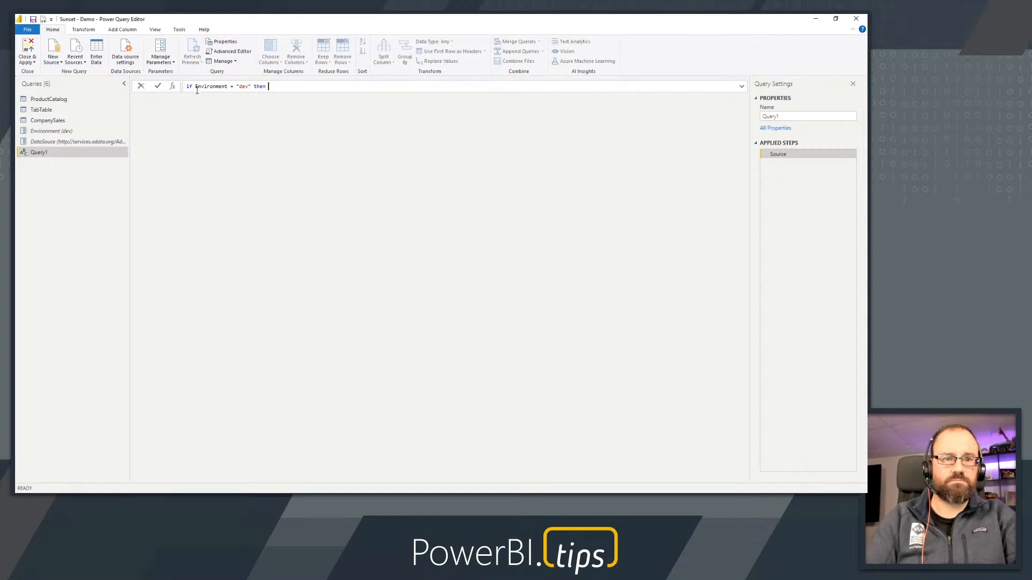
pyautogui.write('"_dev" else ')
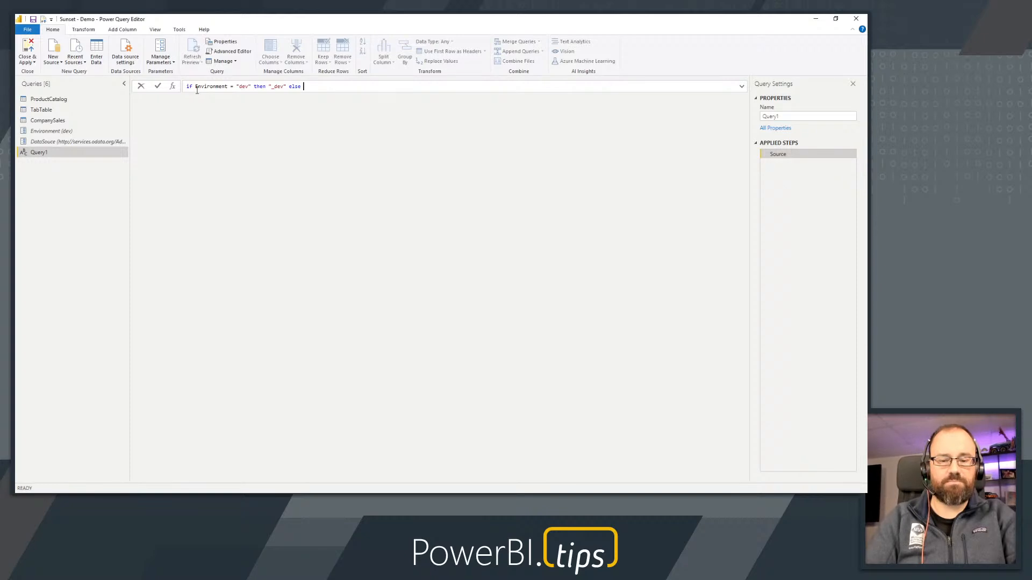
pyautogui.write('""')
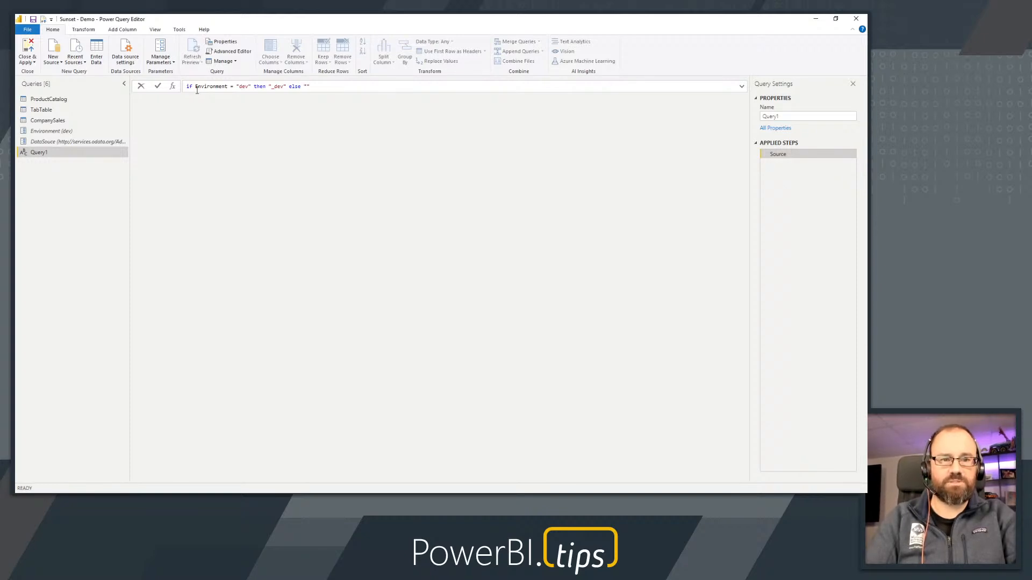
pyautogui.press('Return')
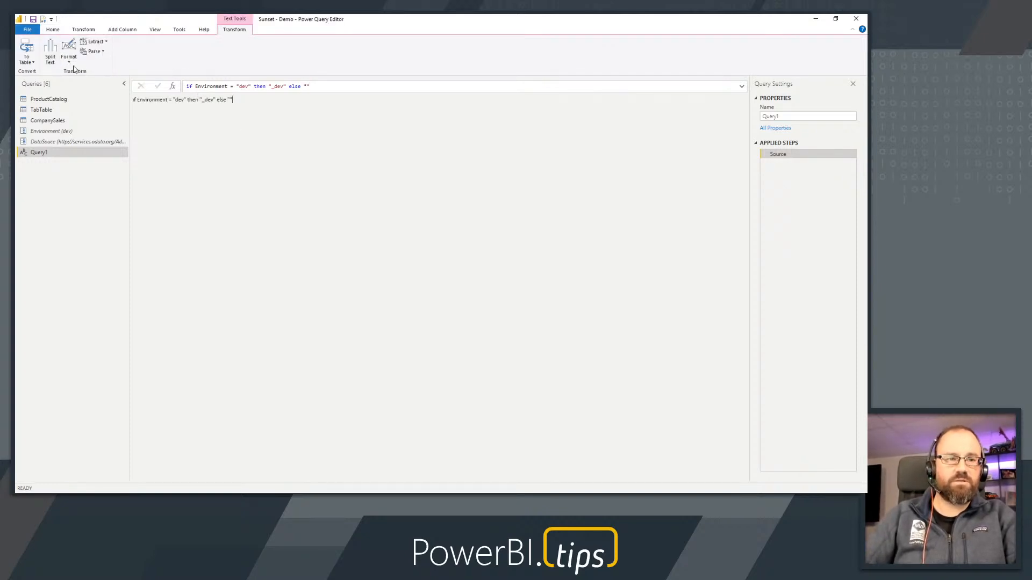
pyautogui.click(26, 48)
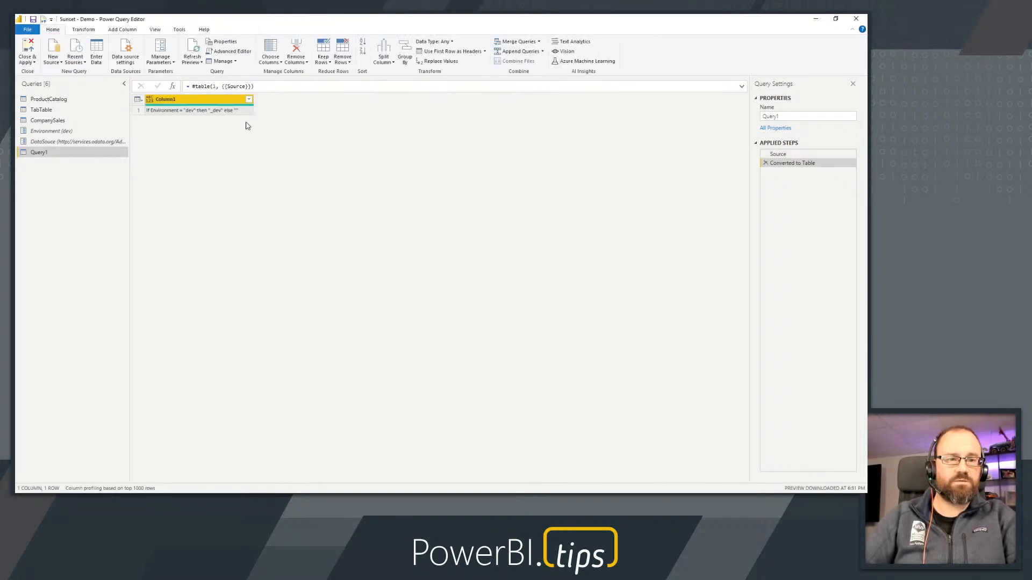
# Remove the Converted to Table step from Query1, leaving only its Source step, and select the whole Source expression
pyautogui.click(765, 163)
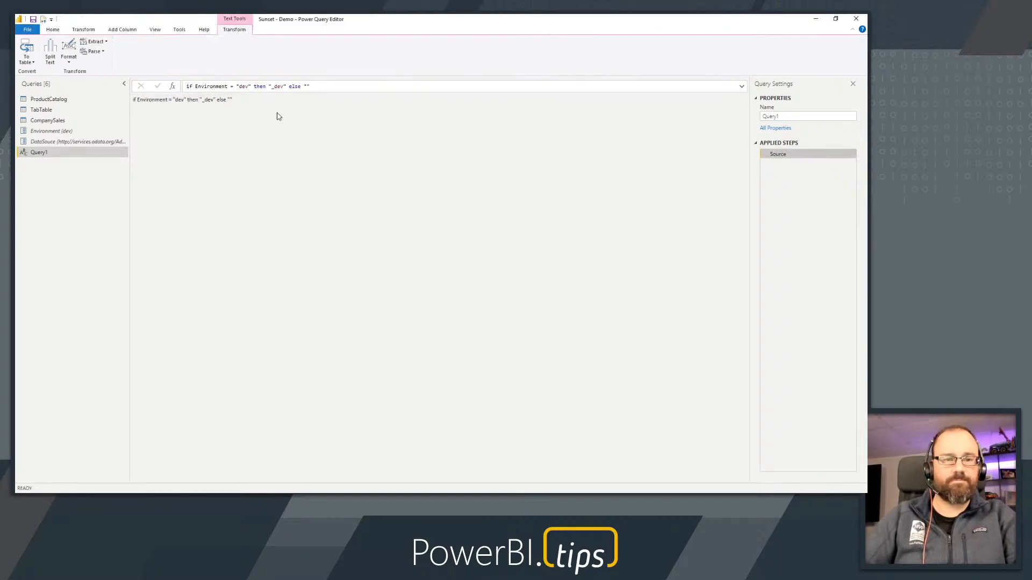
pyautogui.click(188, 86)
pyautogui.hotkey('ctrl', 'a')
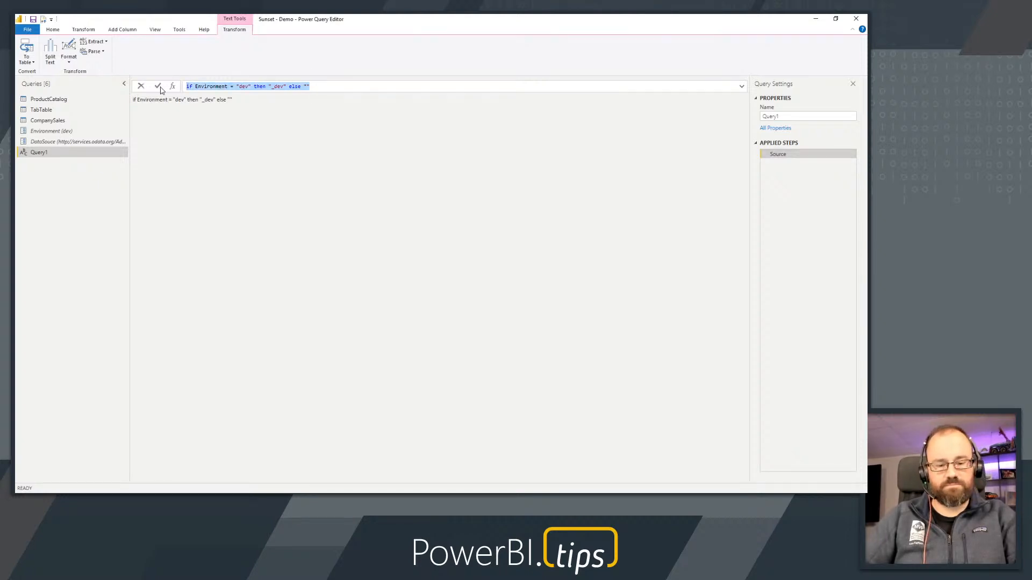
# Try to turn Query1's quoted Source text into a real if expression in the Advanced Editor by removing the extra quotation marks, and discard the edits
pyautogui.rightClick(42, 156)
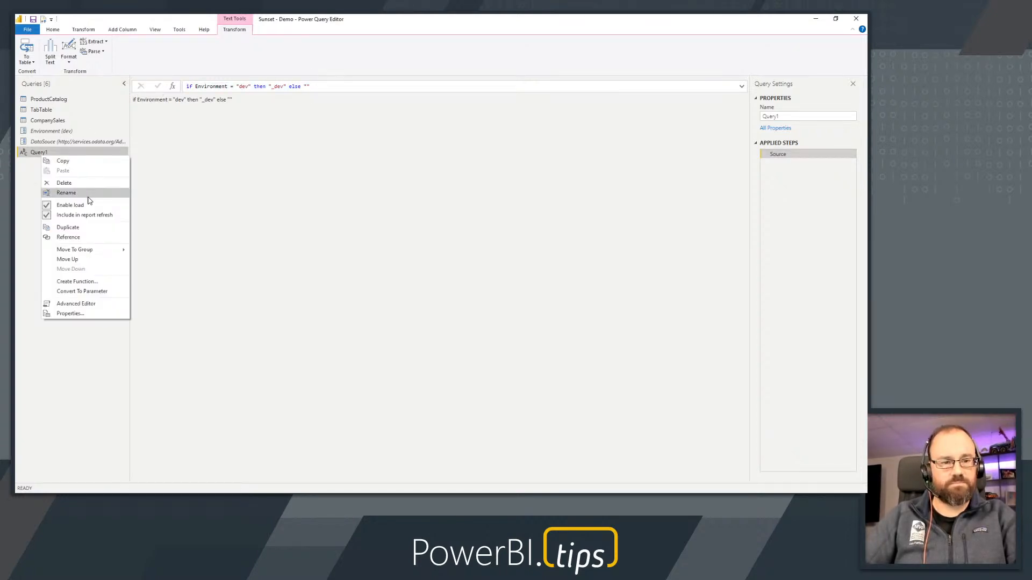
pyautogui.click(76, 304)
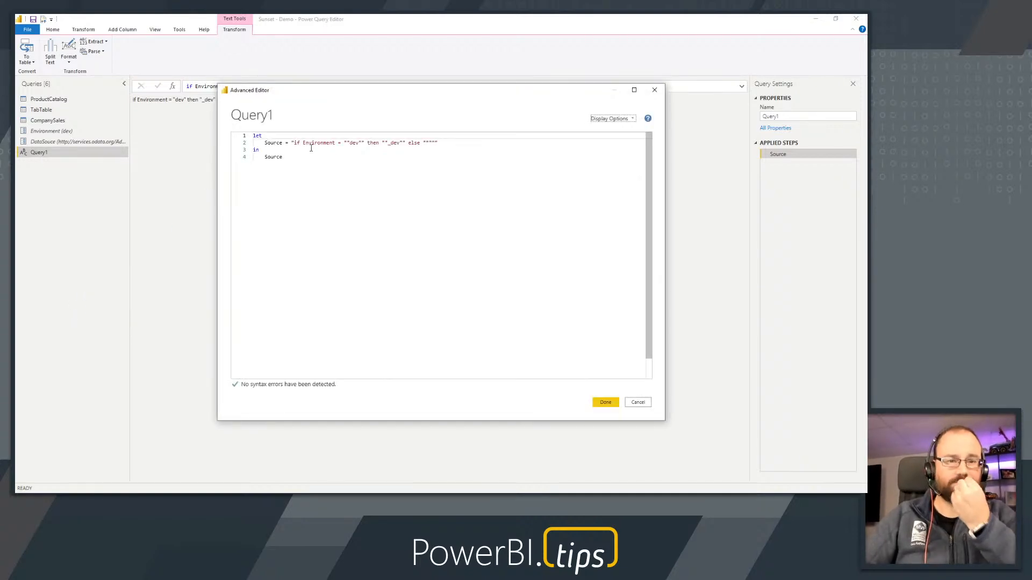
pyautogui.click(293, 142)
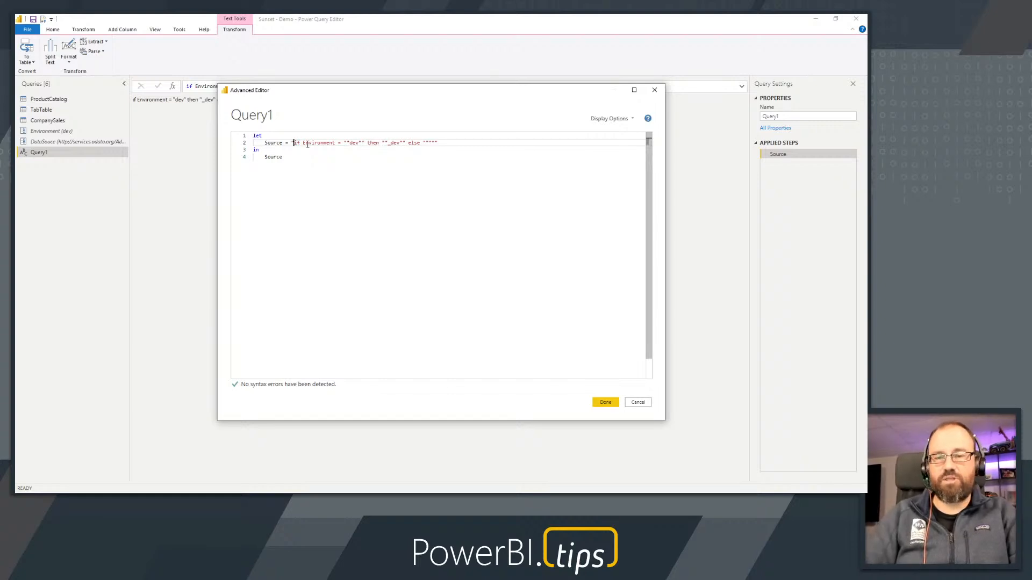
pyautogui.press('BackSpace')
pyautogui.press('Right')
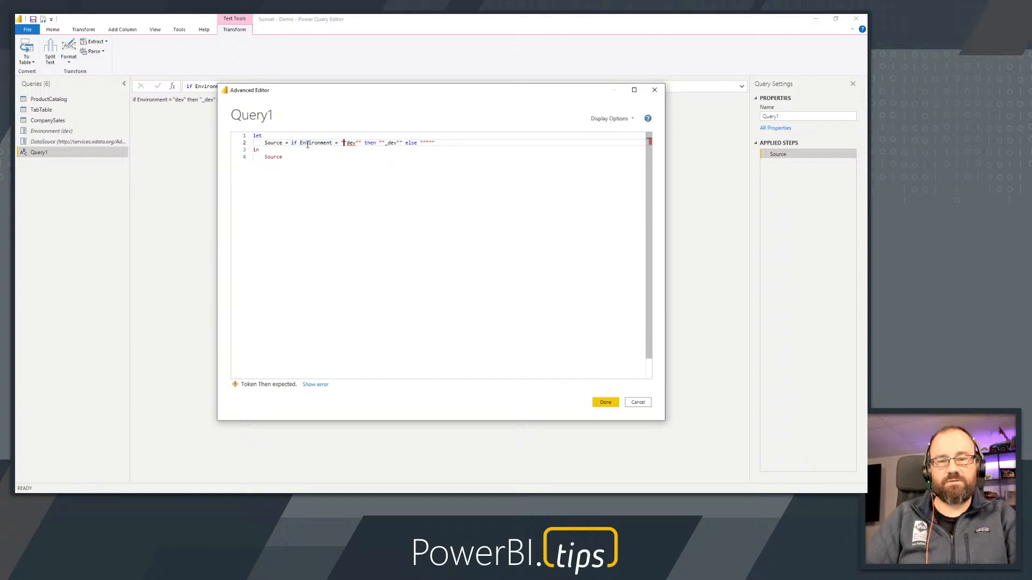
pyautogui.press('BackSpace')
pyautogui.press('Right')
pyautogui.press('Right')
pyautogui.press('Right')
pyautogui.press('Right')
pyautogui.press('Right')
pyautogui.press('Right')
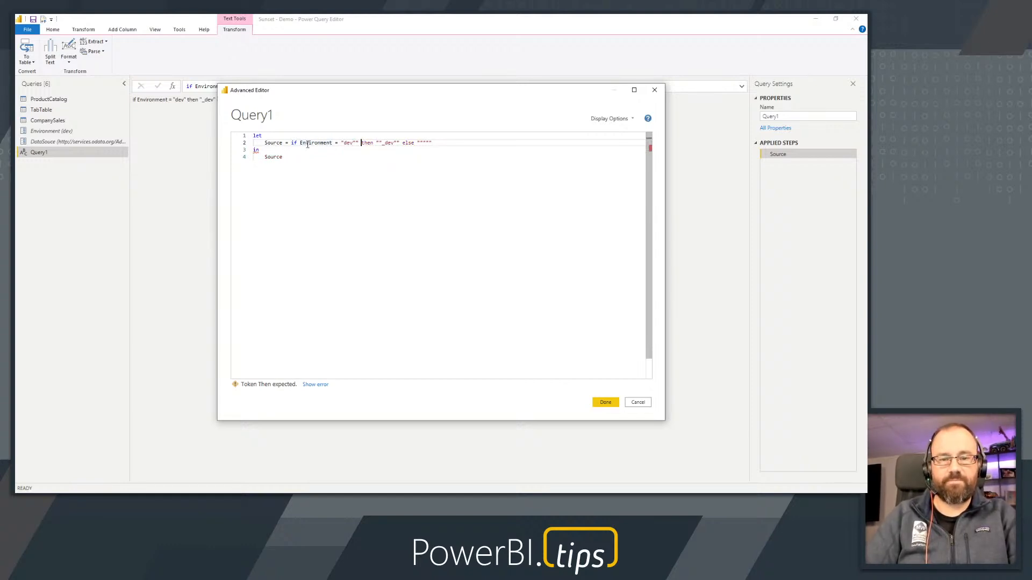
pyautogui.press('BackSpace')
pyautogui.press('Right')
pyautogui.press('Right')
pyautogui.press('BackSpace')
pyautogui.press('Right')
pyautogui.press('Right')
pyautogui.press('Right')
pyautogui.press('Right')
pyautogui.press('Right')
pyautogui.press('BackSpace')
pyautogui.press('Right')
pyautogui.press('Right')
pyautogui.press('Right')
pyautogui.press('Right')
pyautogui.press('Right')
pyautogui.press('Right')
pyautogui.press('Right')
pyautogui.press('BackSpace')
pyautogui.press('BackSpace')
pyautogui.press('BackSpace')
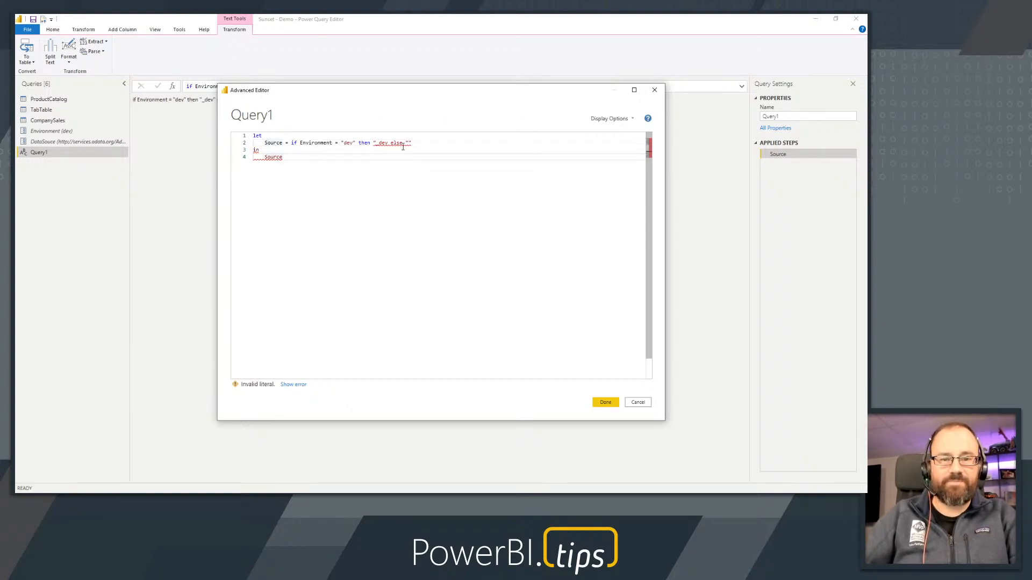
pyautogui.click(638, 402)
pyautogui.click(483, 276)
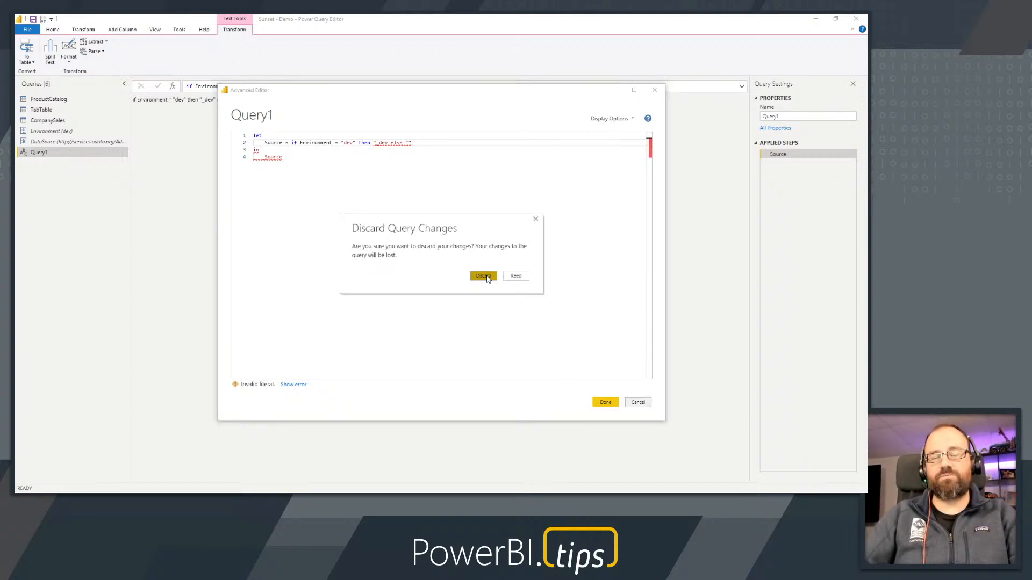
pyautogui.click(654, 93)
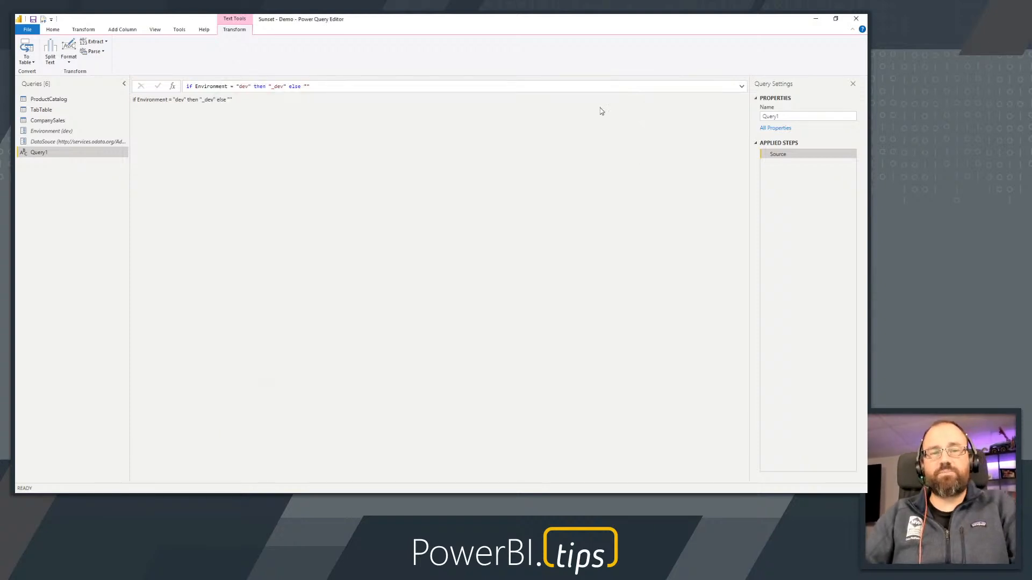
# Change the CompanySales Source formula to OData.Feed( DataSouce & Environment ) so the Environment parameter is appended to the address
pyautogui.moveTo(179, 101); pyautogui.dragTo(257, 107)
pyautogui.click(58, 131)
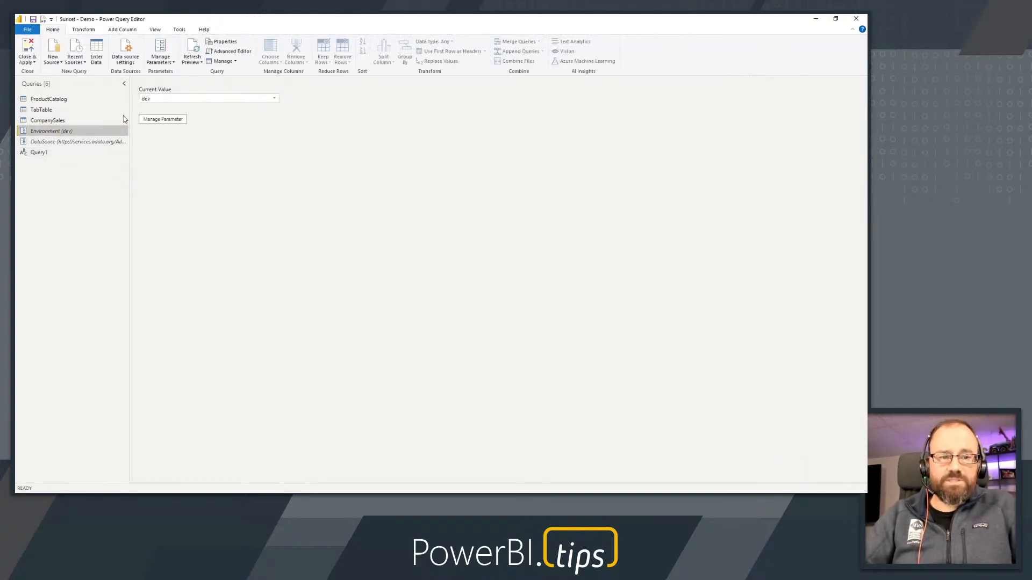
pyautogui.click(48, 121)
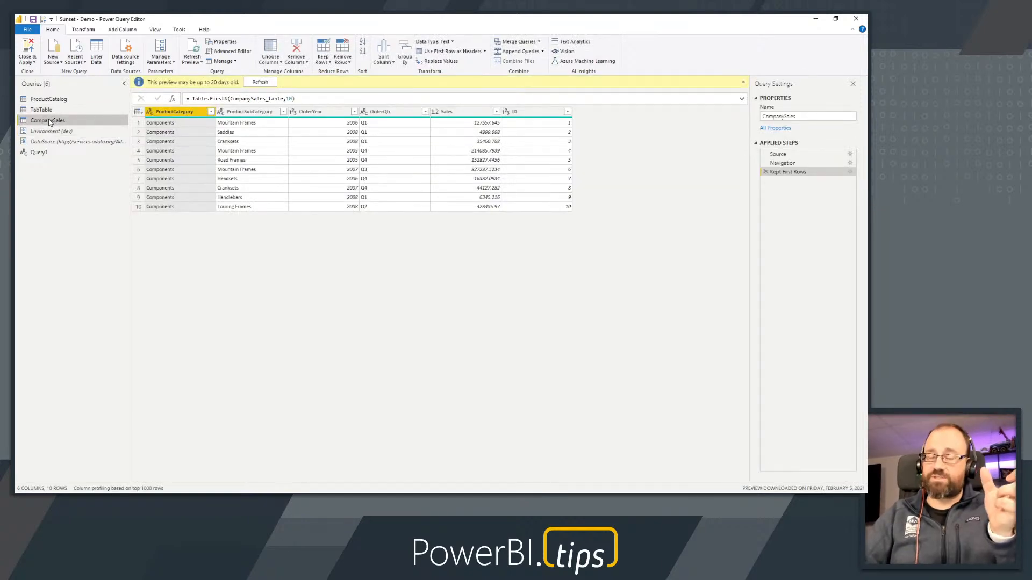
pyautogui.click(784, 154)
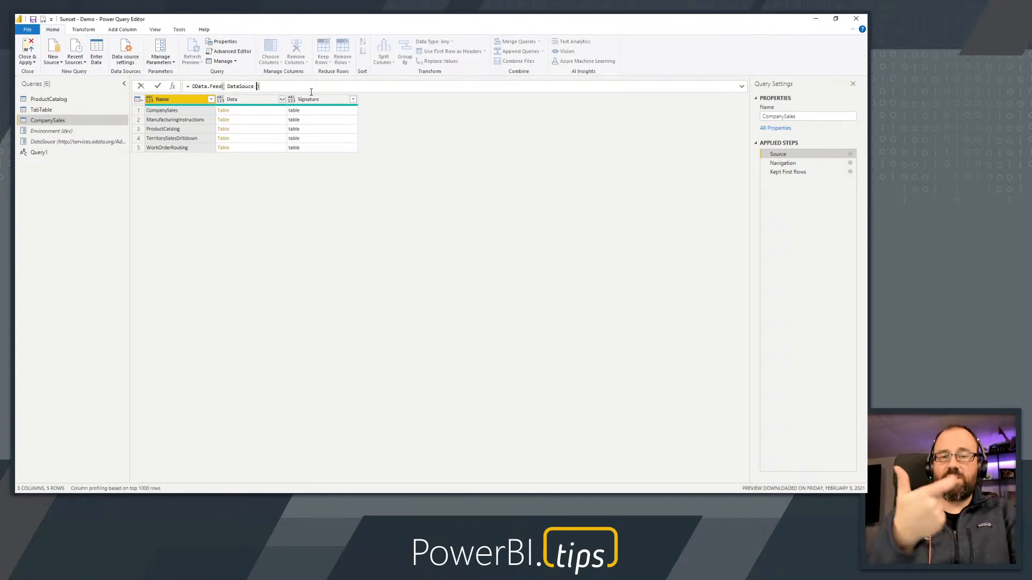
pyautogui.write('& ')
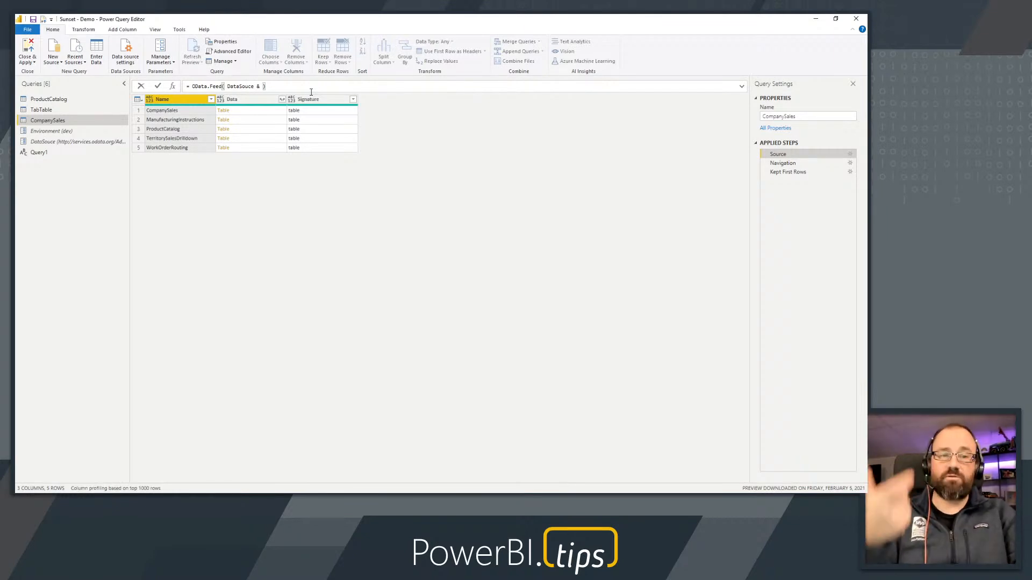
pyautogui.write('Envi')
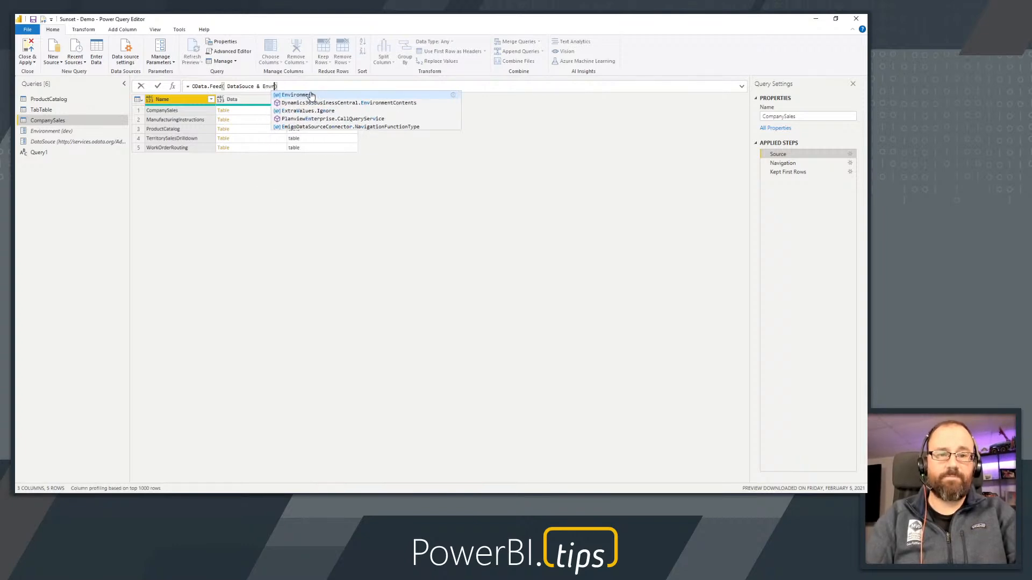
pyautogui.click(311, 95)
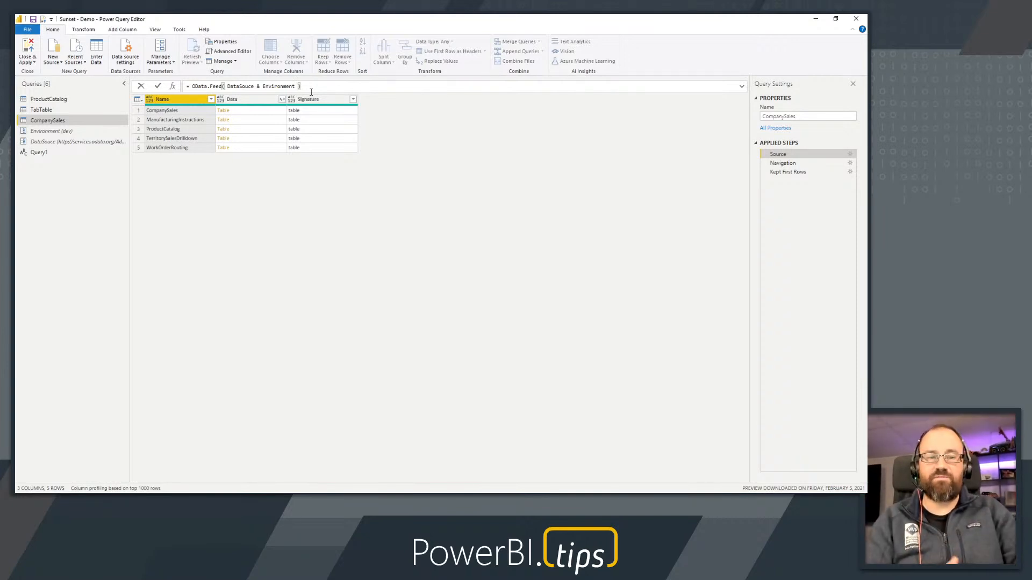
pyautogui.press('Return')
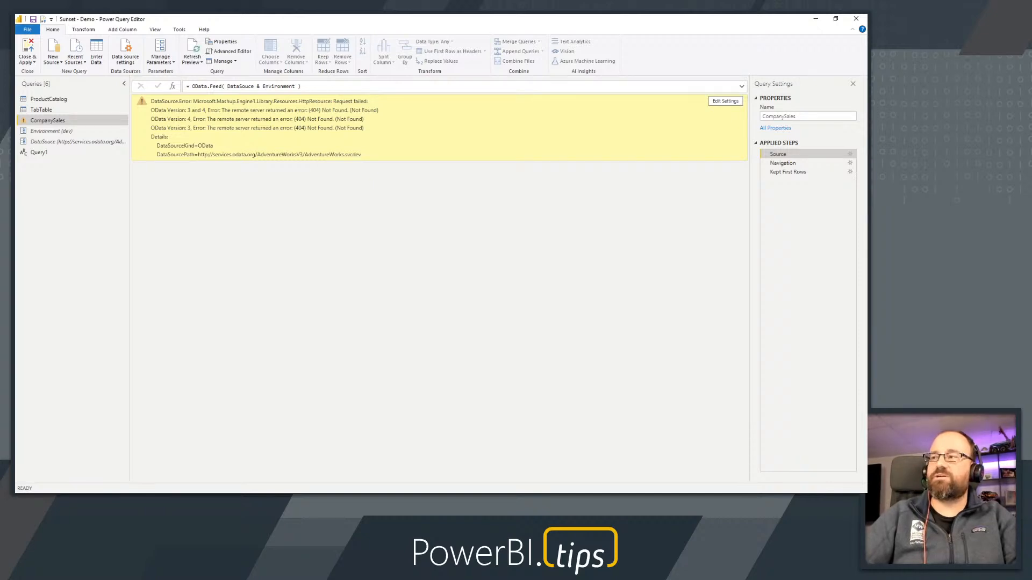
# Delete the CompanySales query and confirm its removal
pyautogui.click(317, 87)
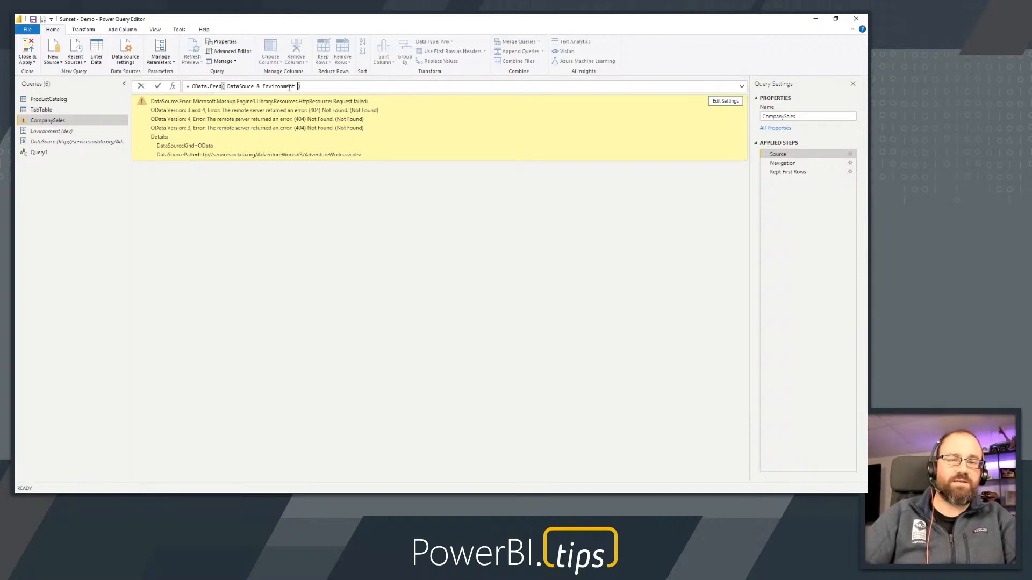
pyautogui.rightClick(44, 122)
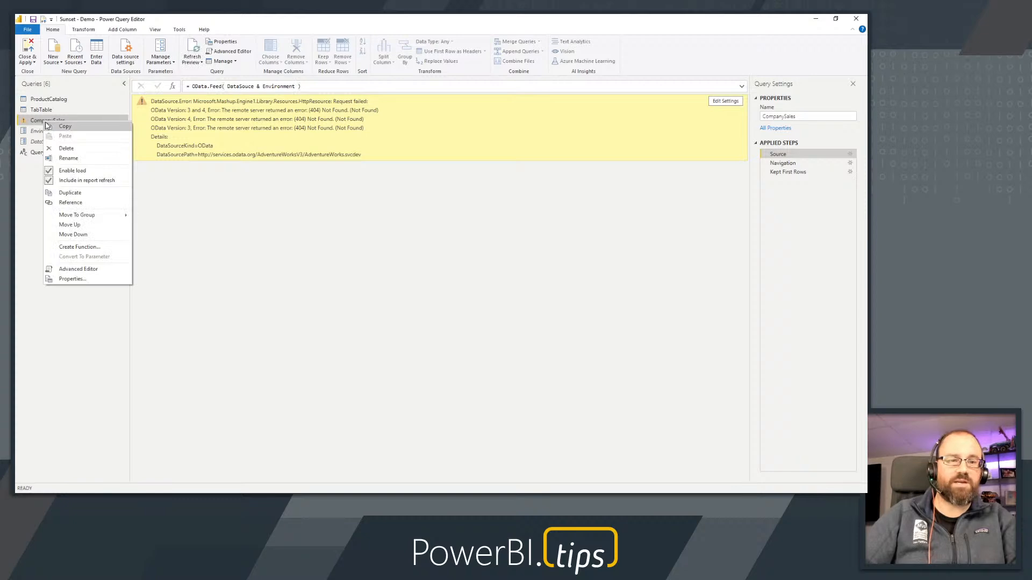
pyautogui.click(78, 149)
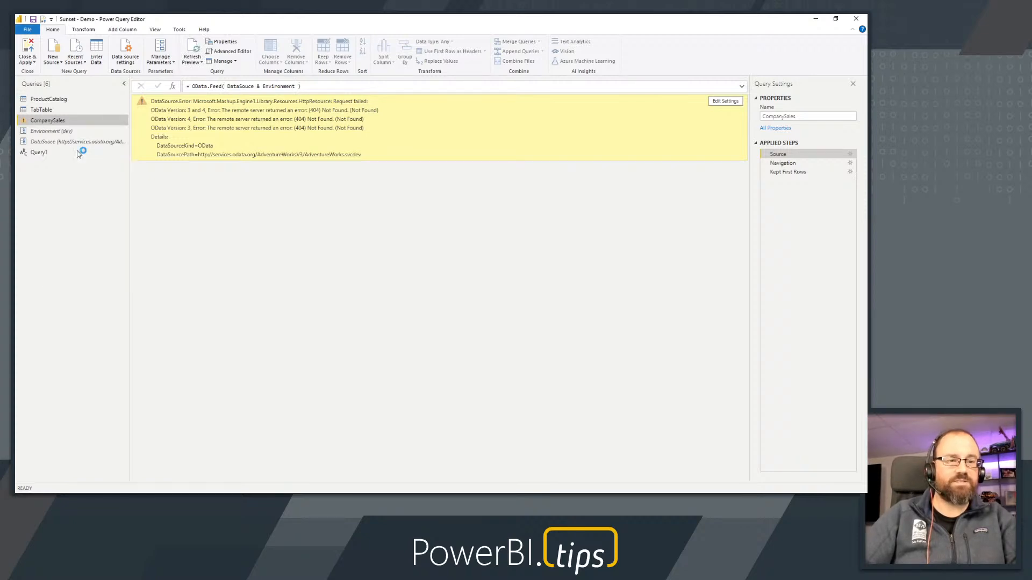
pyautogui.click(484, 271)
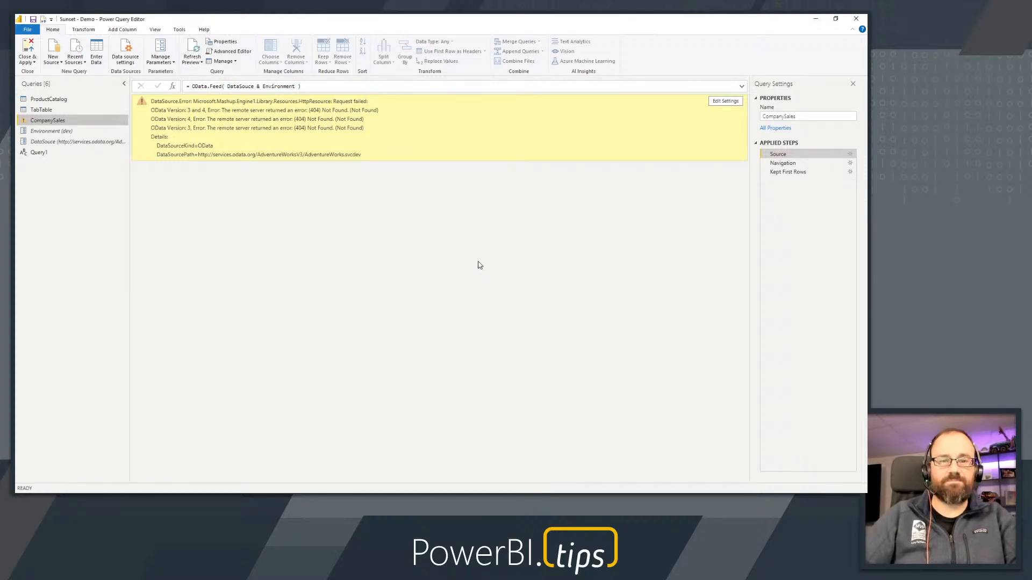
# Close the query editor with its changes submitted for applying, and cancel the resulting data load in the report
pyautogui.click(29, 48)
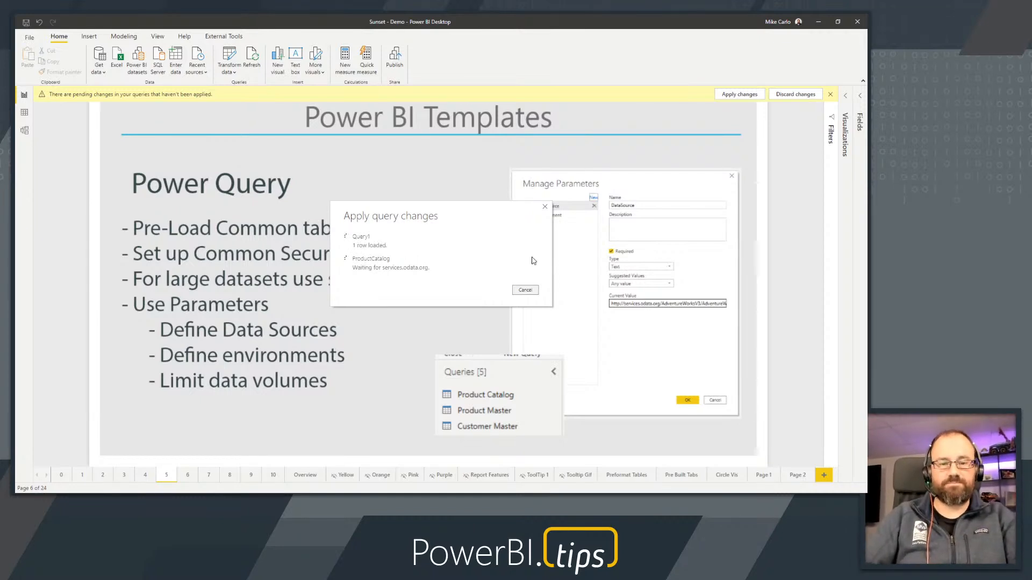
pyautogui.moveTo(454, 212); pyautogui.dragTo(494, 155)
pyautogui.click(568, 234)
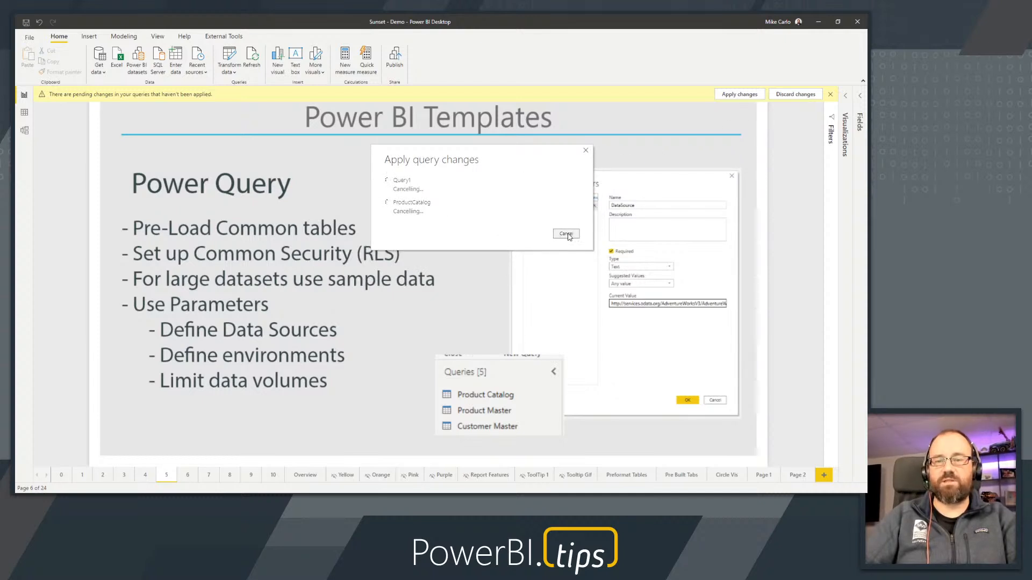
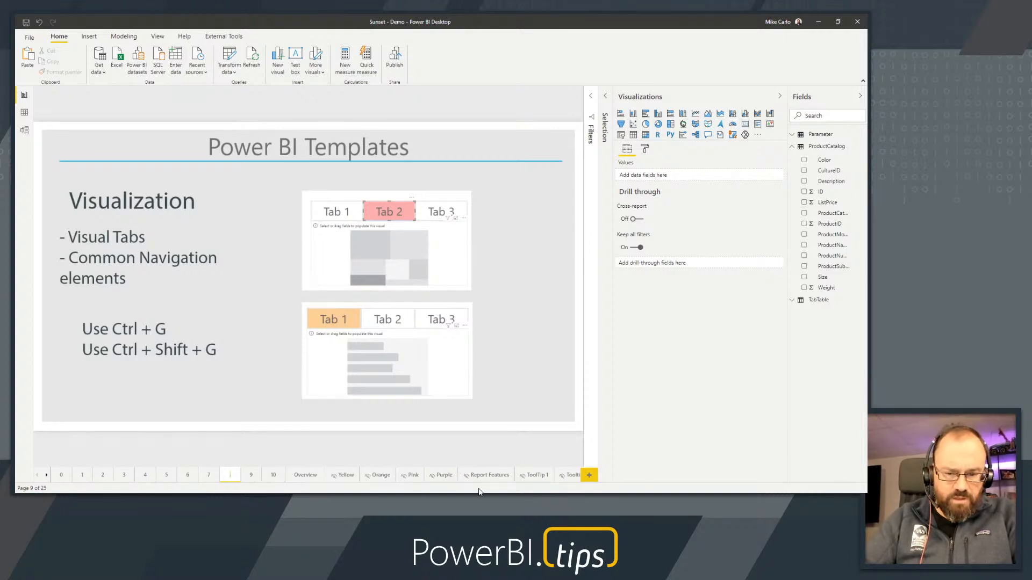
# Go to the Pre Built Tabs page and switch through Tab 1, Tab 2 and Tab 3, finishing on Tab 1
pyautogui.click(47, 475)
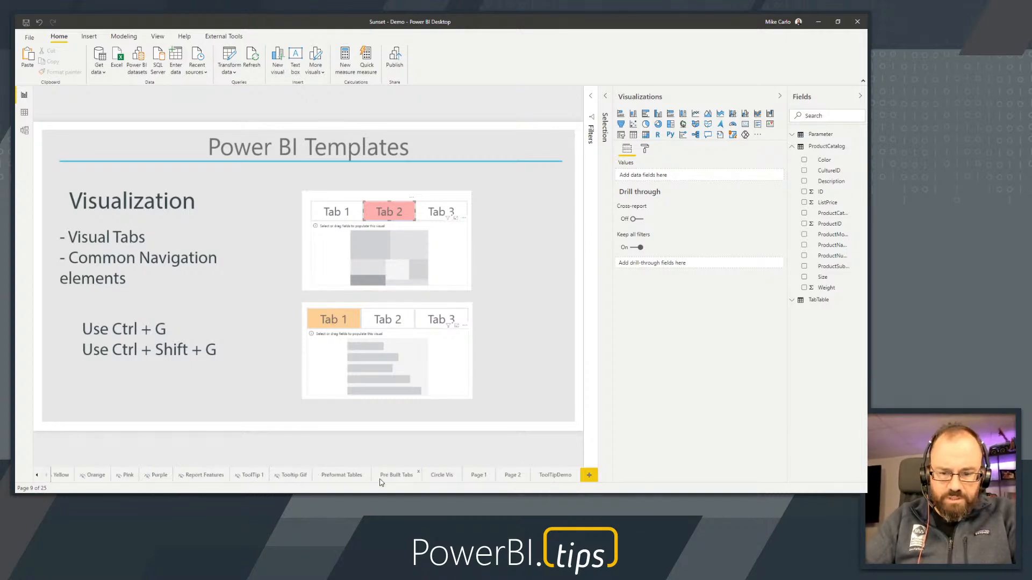
pyautogui.click(404, 478)
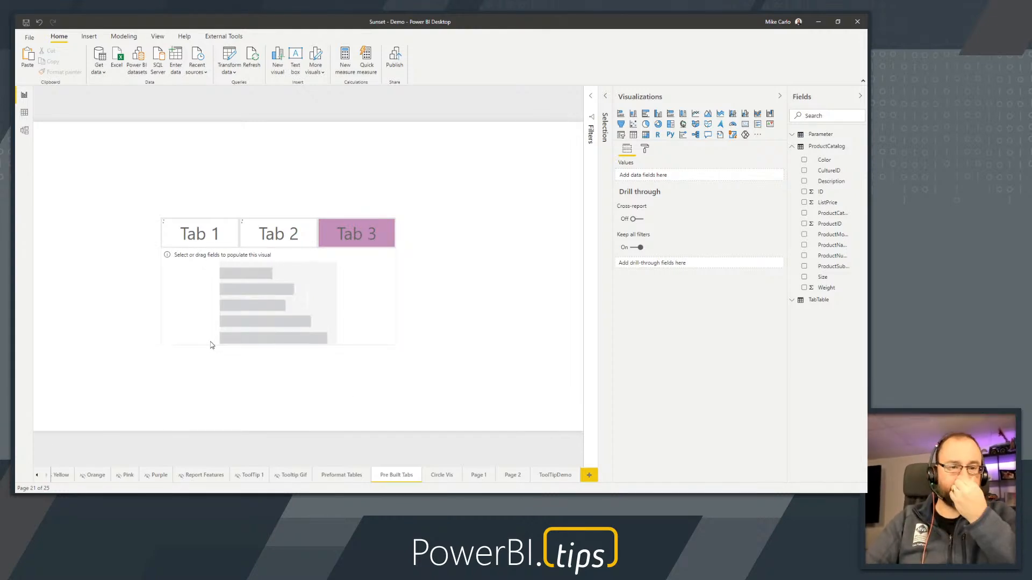
pyautogui.click(226, 239)
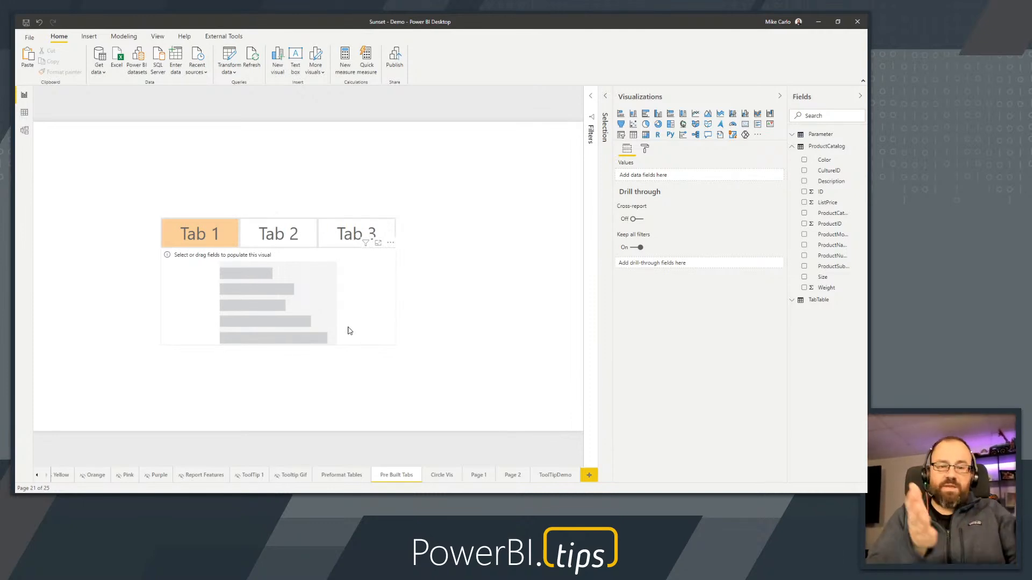
pyautogui.click(265, 240)
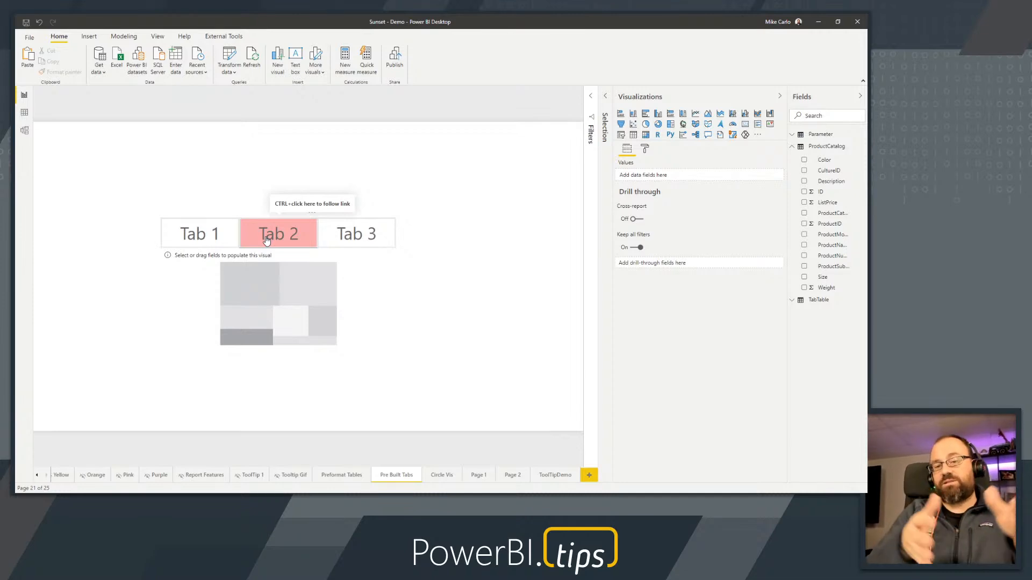
pyautogui.click(326, 237)
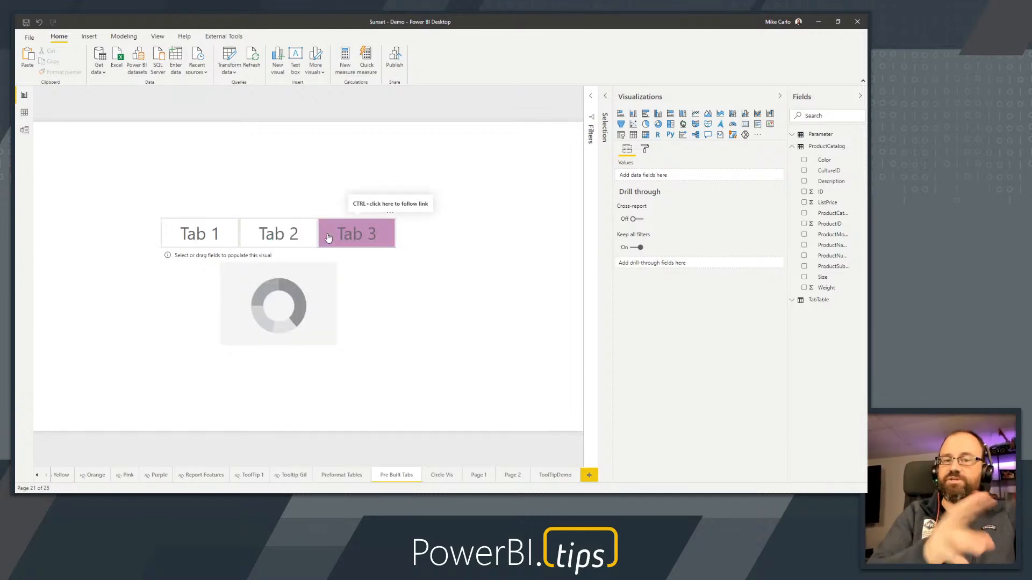
pyautogui.click(205, 238)
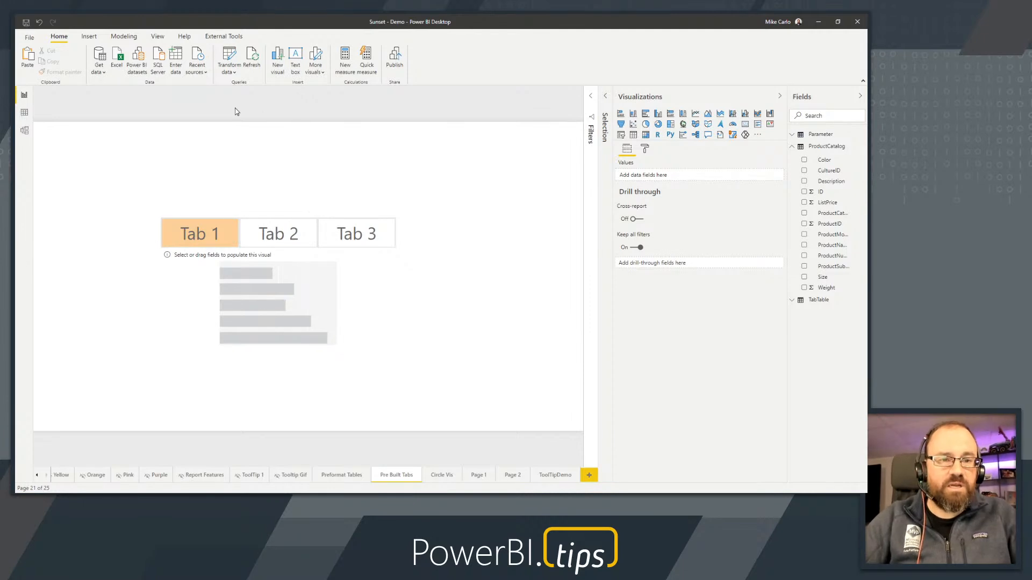
# Show the list of layers on the page and set the page view to actual size
pyautogui.click(606, 117)
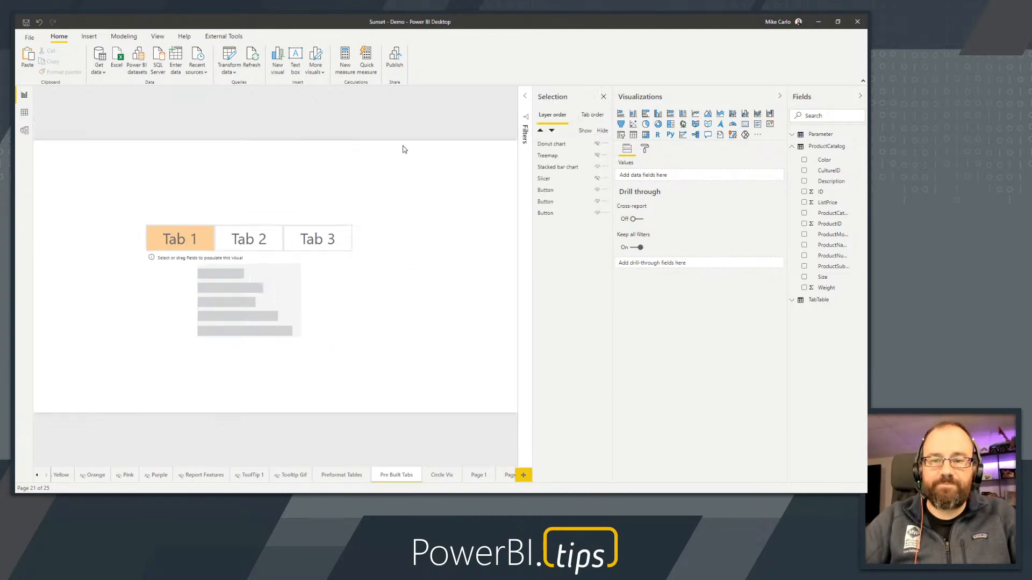
pyautogui.click(157, 37)
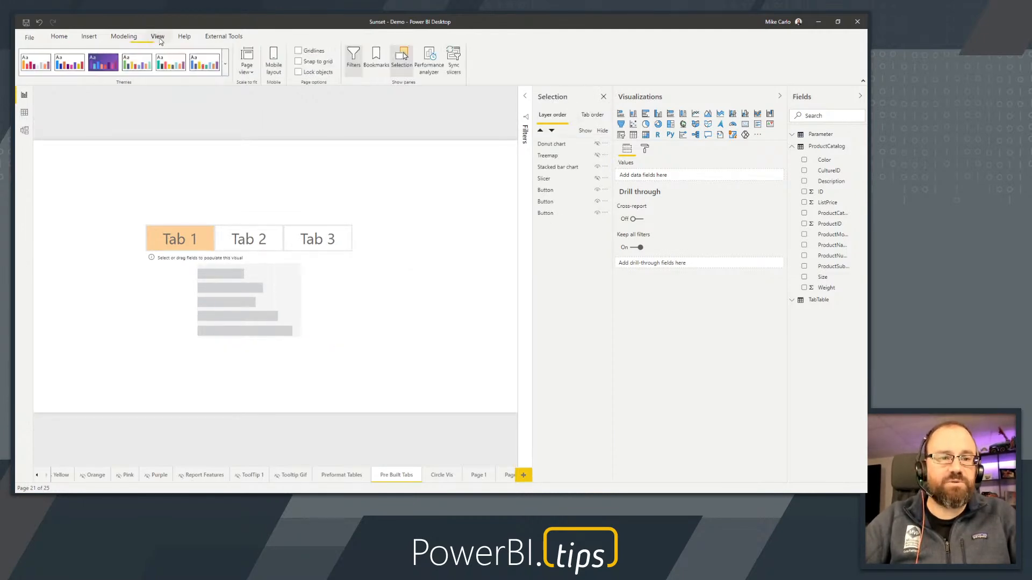
pyautogui.click(249, 77)
pyautogui.click(264, 114)
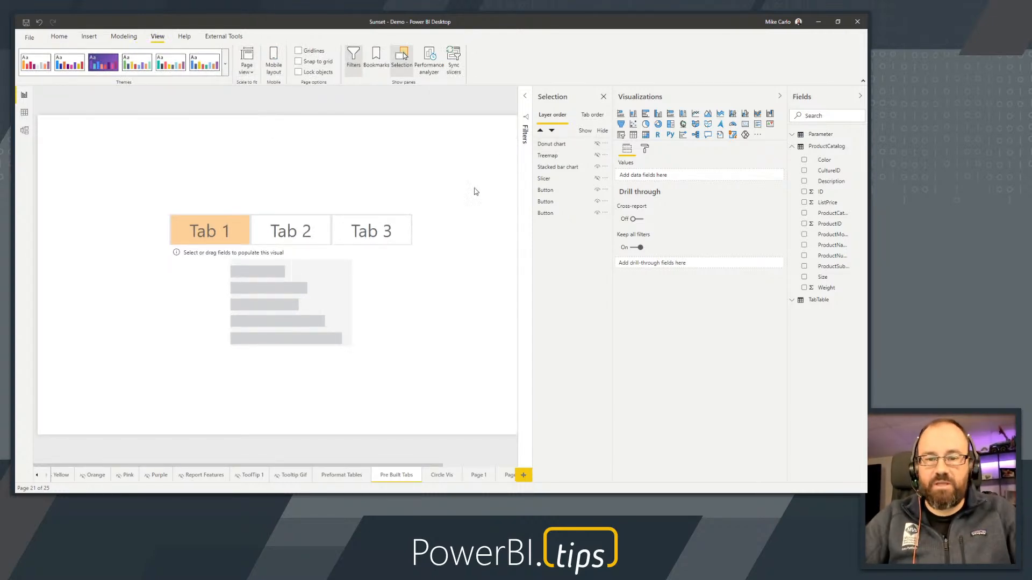
# Unhide the page's hidden visuals and move the Name slicer above the Tab 2 button
pyautogui.click(597, 155)
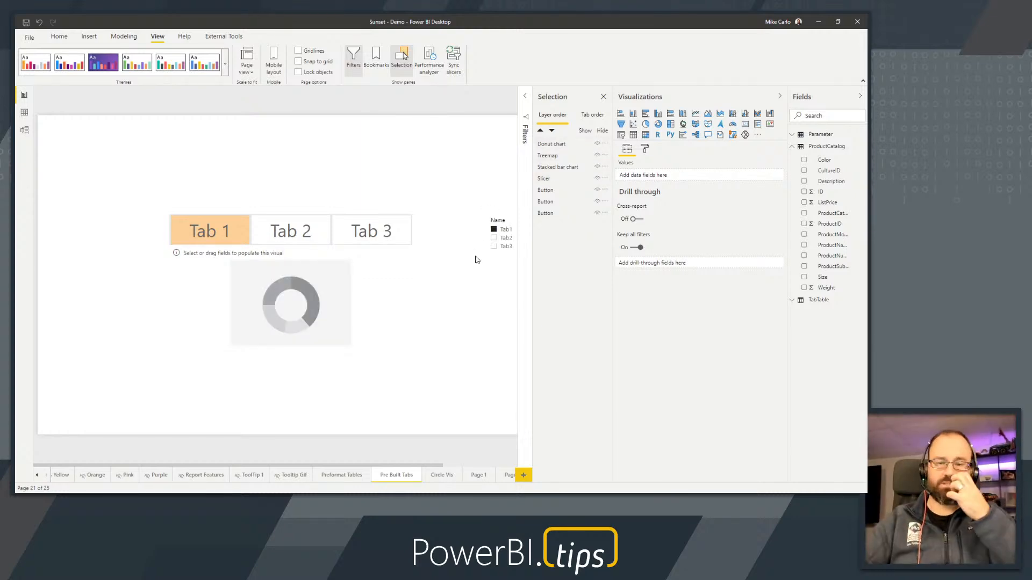
pyautogui.moveTo(498, 220); pyautogui.dragTo(297, 148)
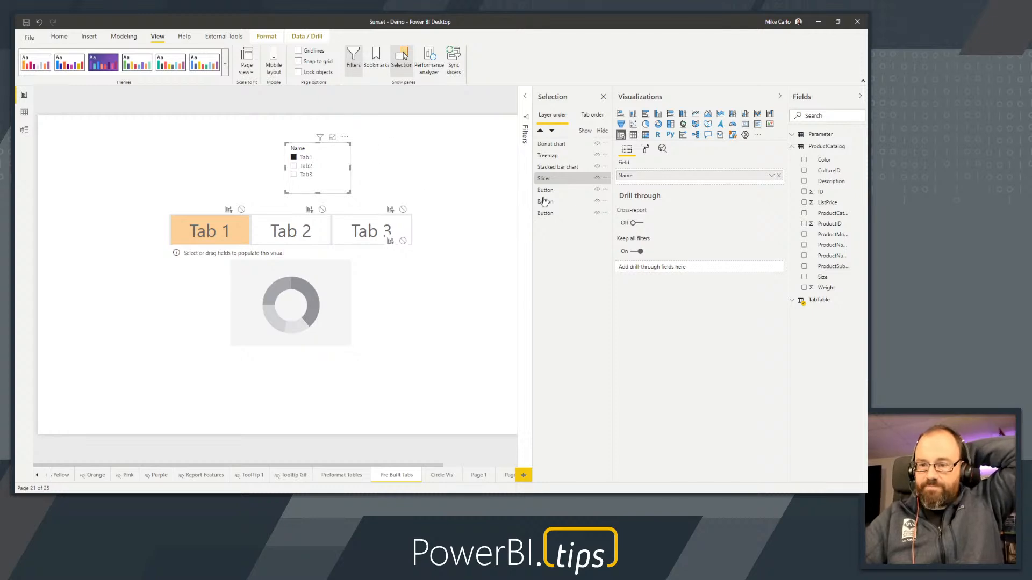
# Expand TabTable's fields and examine how the table sits in the data model relative to the other tables
pyautogui.click(791, 300)
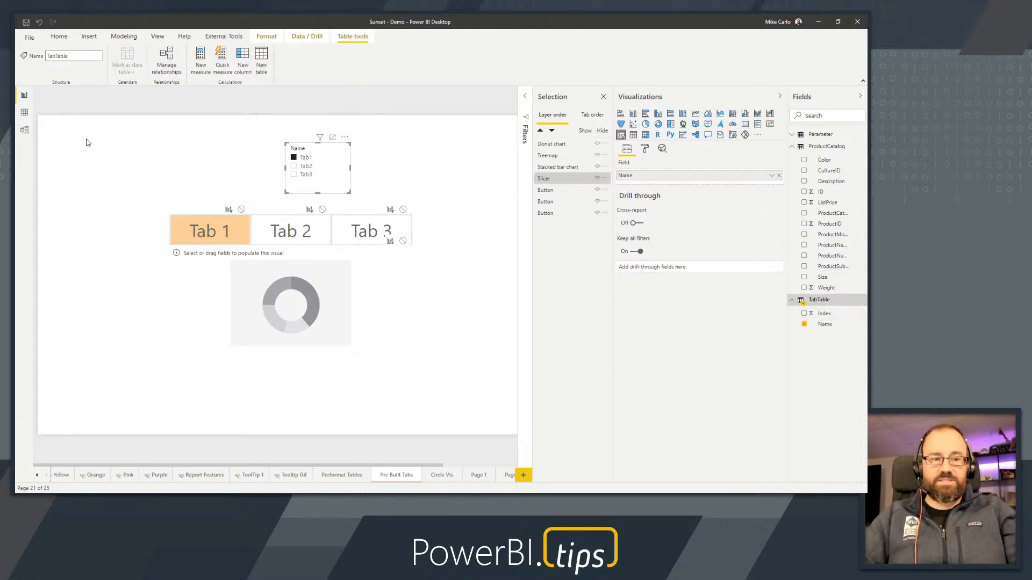
pyautogui.click(24, 131)
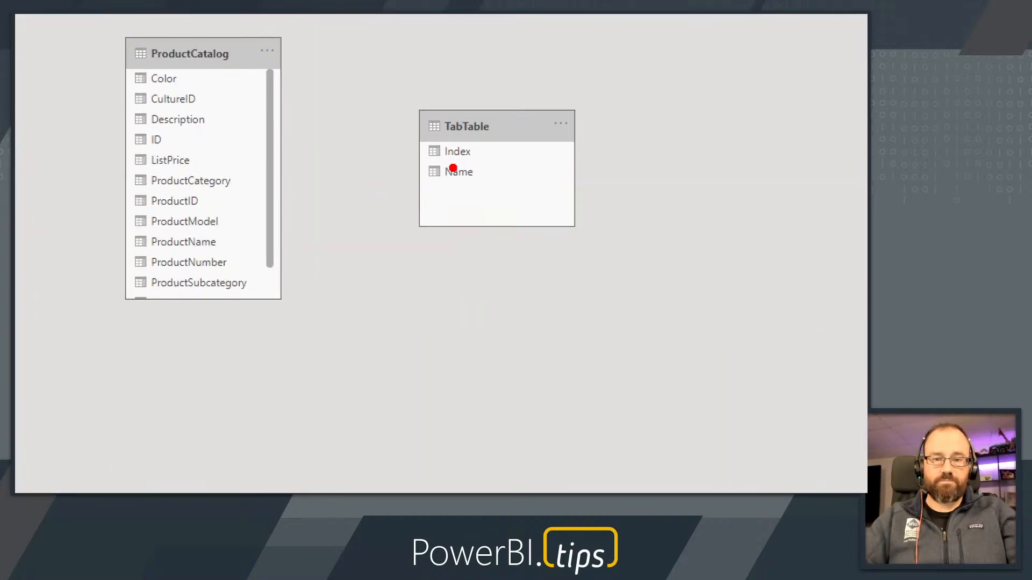
pyautogui.moveTo(393, 85); pyautogui.dragTo(634, 267)
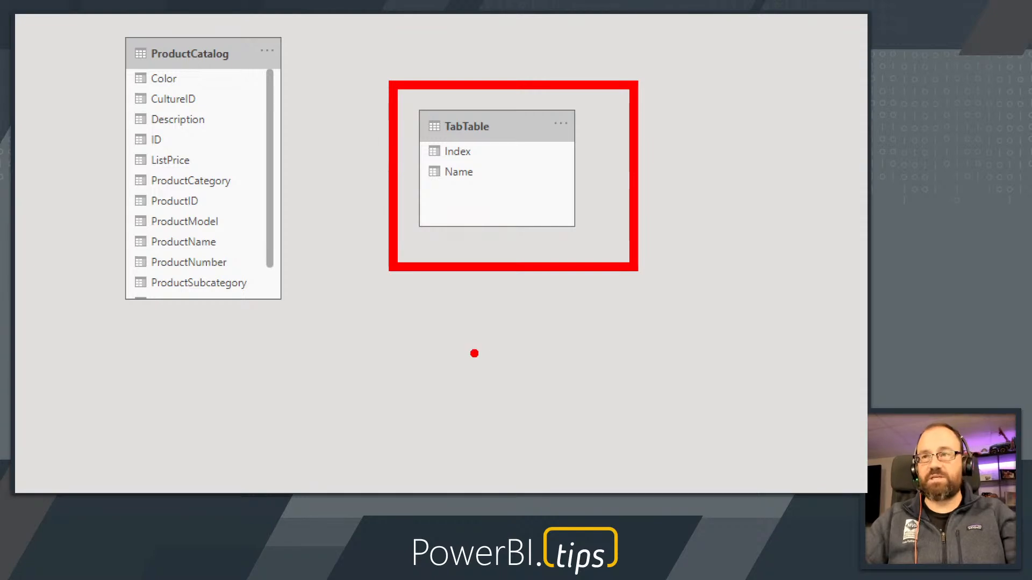
pyautogui.press('Escape')
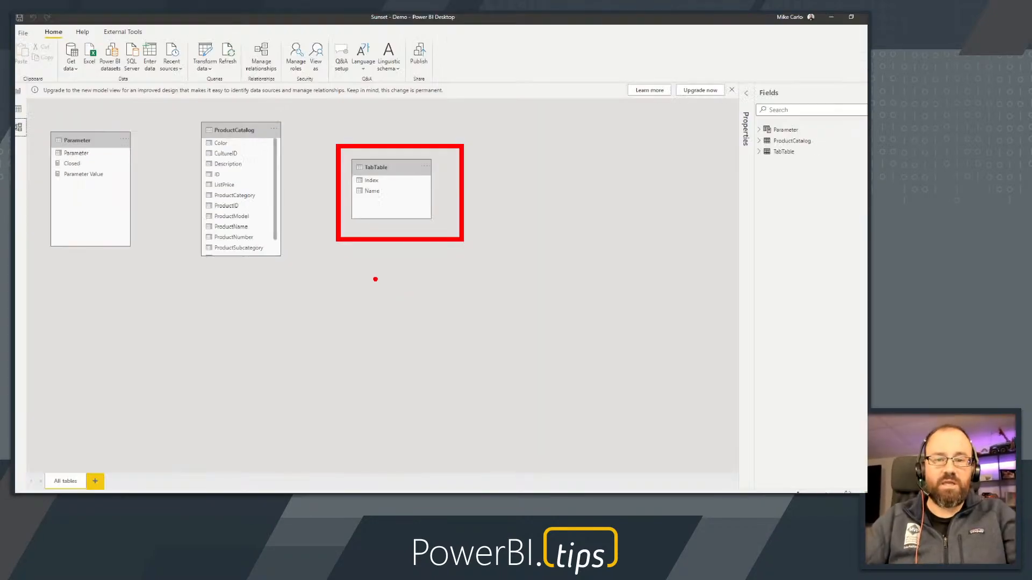
# Examine the Name and Index columns of TabTable in the data view, and return to the report page
pyautogui.click(24, 111)
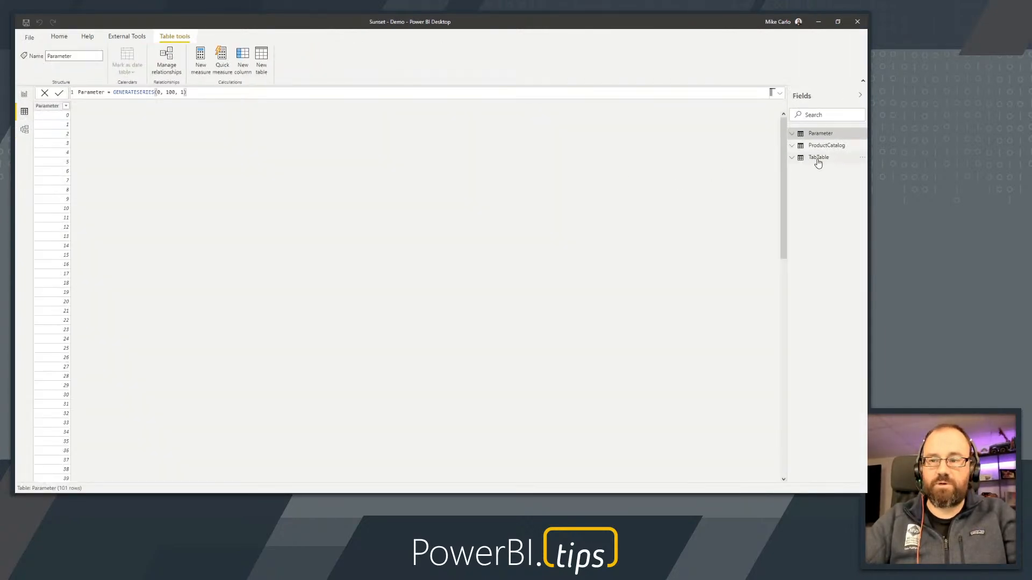
pyautogui.click(817, 157)
pyautogui.hotkey('ctrl', '1')
pyautogui.click(84, 133)
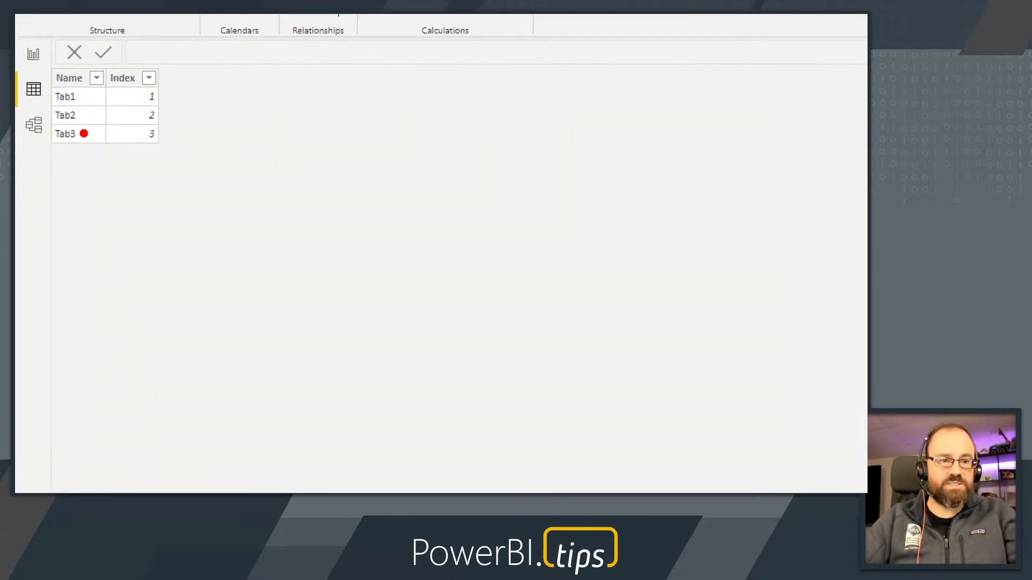
pyautogui.moveTo(42, 62); pyautogui.dragTo(106, 157)
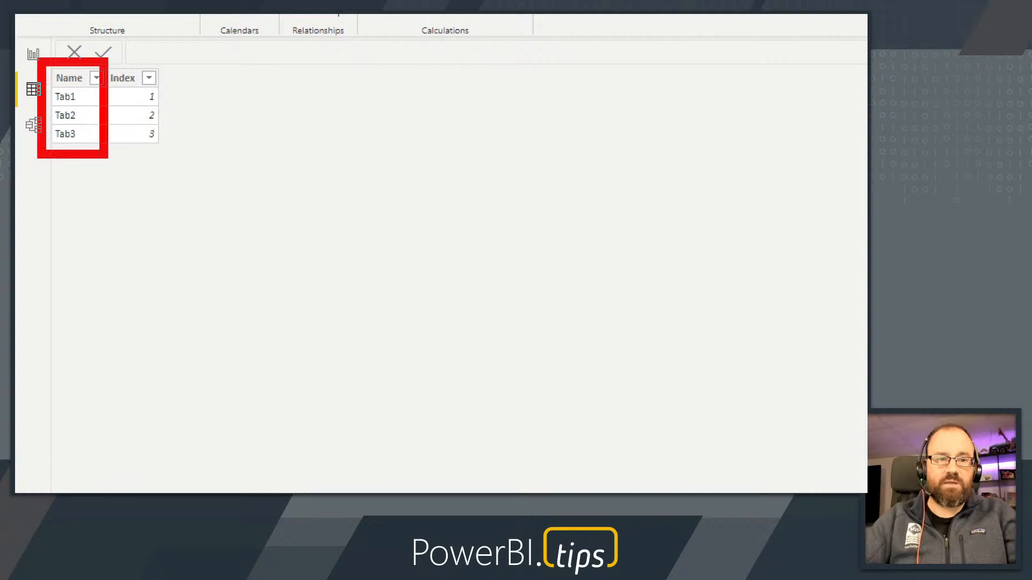
pyautogui.moveTo(101, 62); pyautogui.dragTo(171, 157)
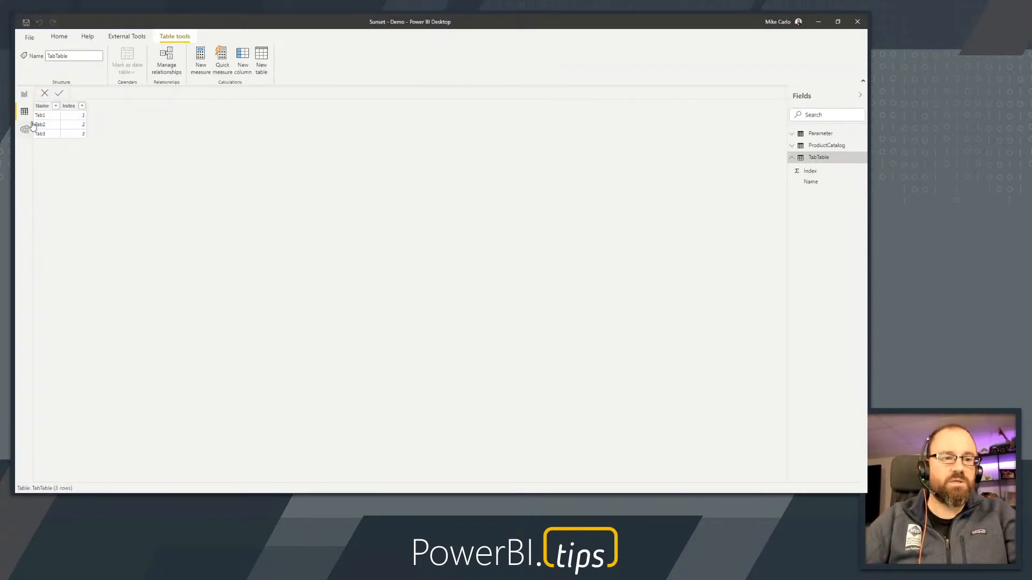
pyautogui.click(32, 55)
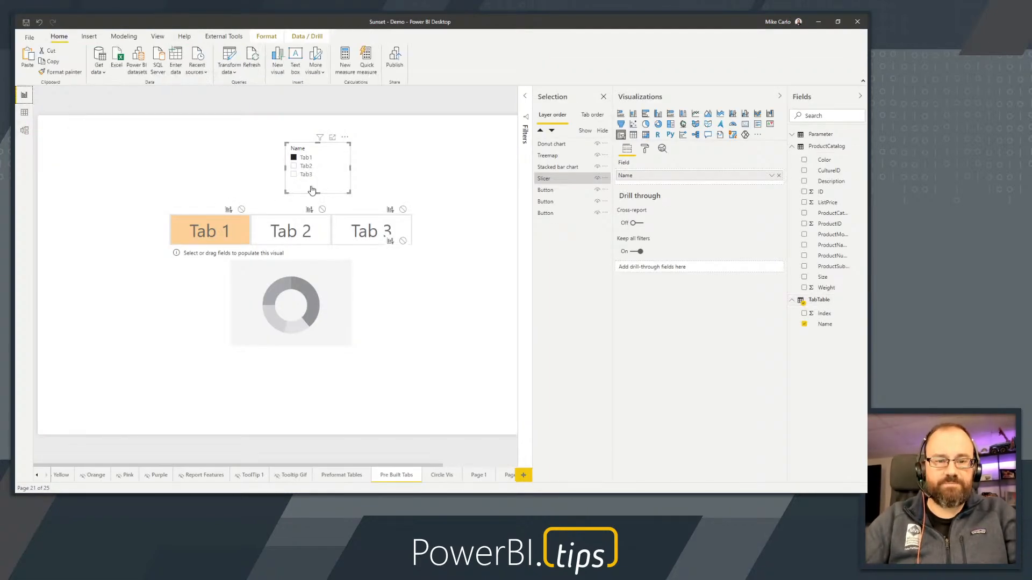
# Inspect the conditional fill color rule of the Tab 1 button's default state, and leave it without changes
pyautogui.click(232, 231)
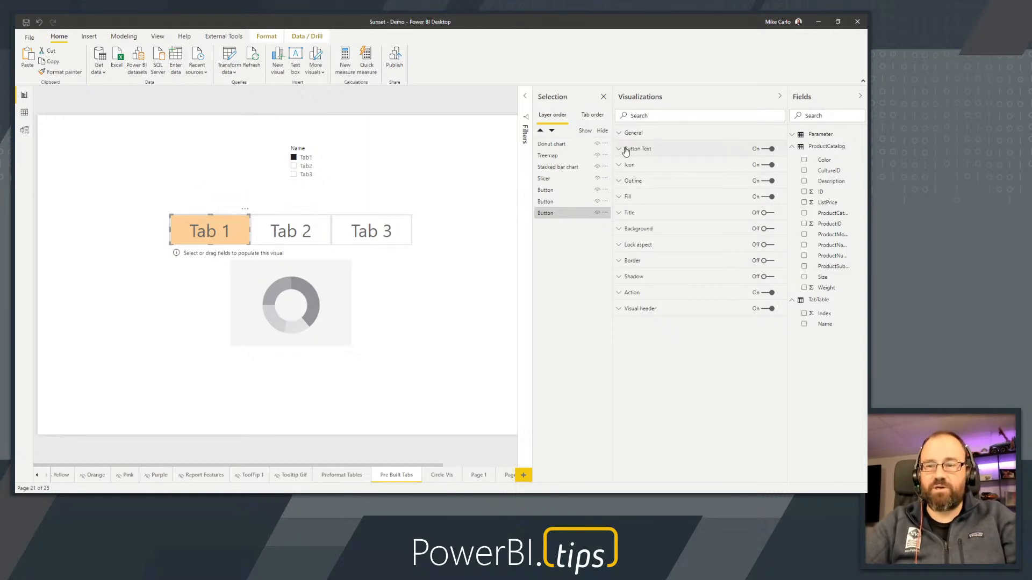
pyautogui.click(627, 197)
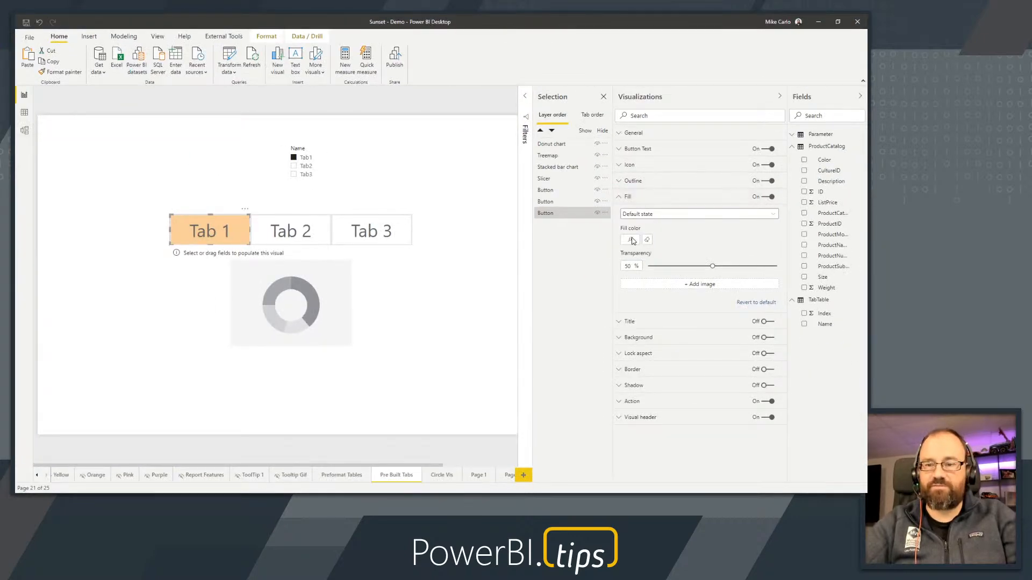
pyautogui.click(630, 240)
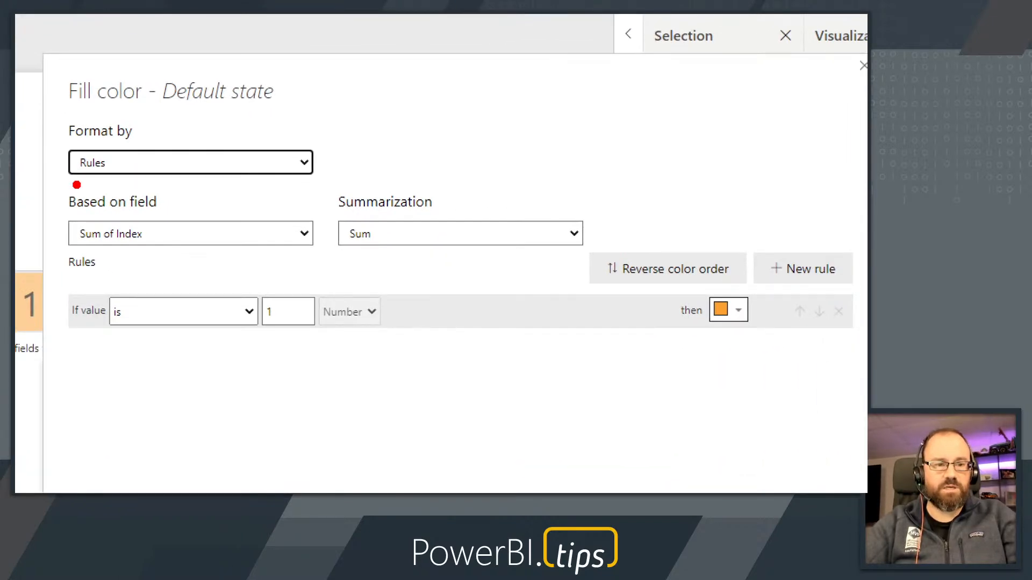
pyautogui.moveTo(65, 210)
pyautogui.mouseDown()
pyautogui.moveTo(156, 269)
pyautogui.moveTo(156, 214)
pyautogui.moveTo(58, 221)
pyautogui.mouseUp()
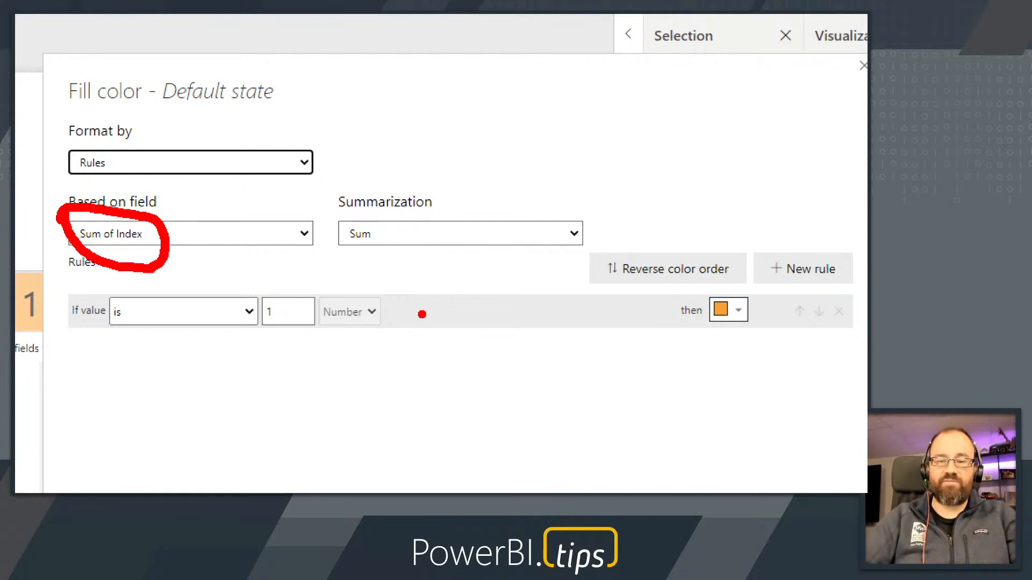
pyautogui.moveTo(692, 295)
pyautogui.mouseDown()
pyautogui.moveTo(748, 333)
pyautogui.moveTo(683, 335)
pyautogui.mouseUp()
pyautogui.press('e')
pyautogui.moveTo(677, 284)
pyautogui.mouseDown()
pyautogui.moveTo(734, 335)
pyautogui.moveTo(763, 338)
pyautogui.mouseUp()
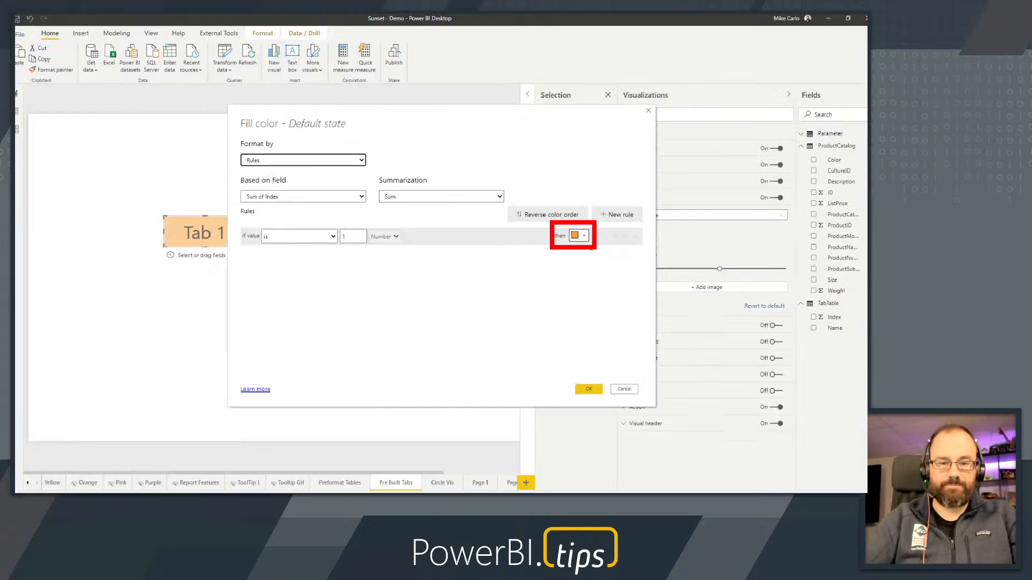
pyautogui.click(619, 384)
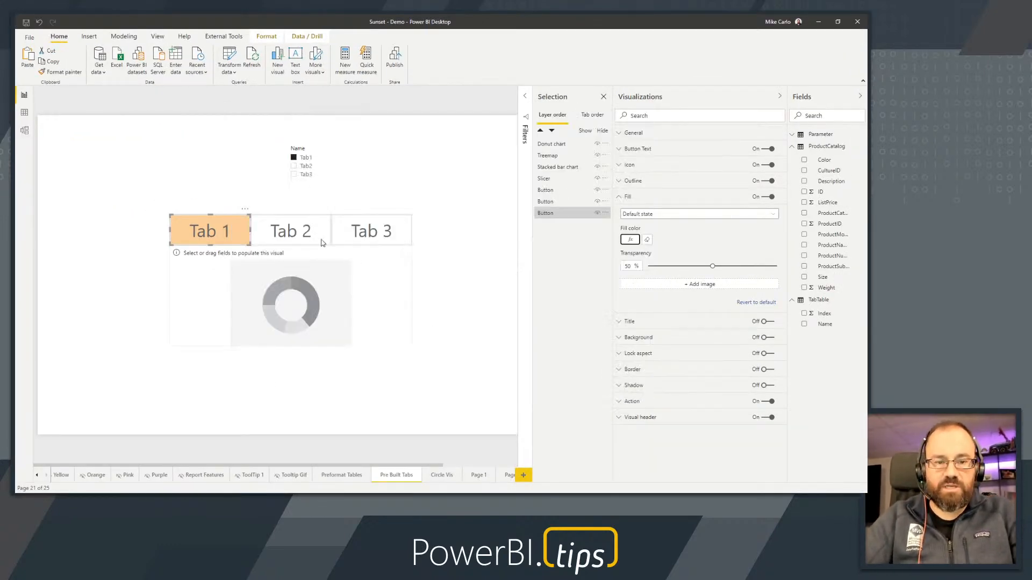
# Choose Tab2 and Tab3 in turn in the Name slicer to check the tab buttons' highlighting
pyautogui.click(304, 166)
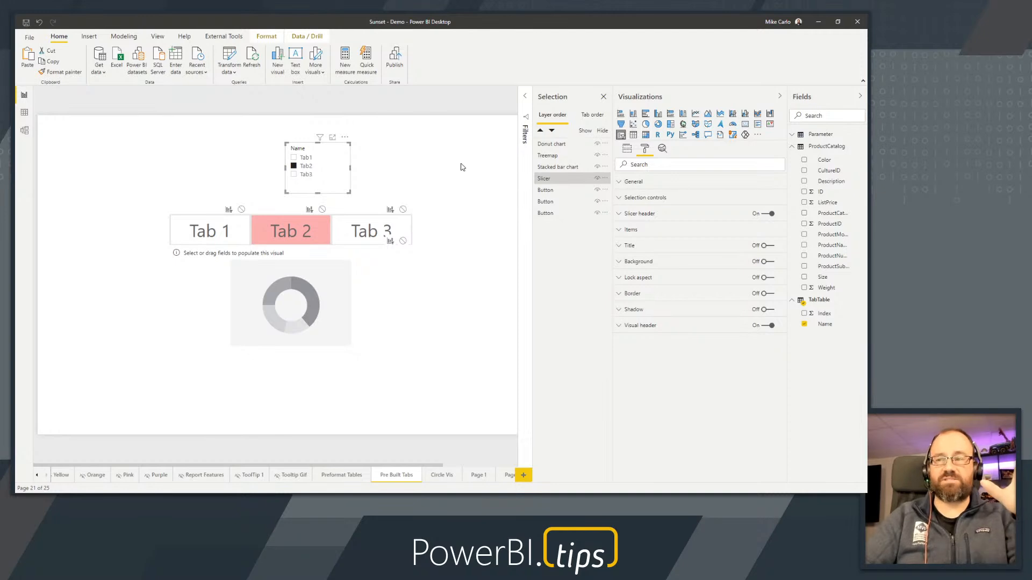
pyautogui.click(304, 175)
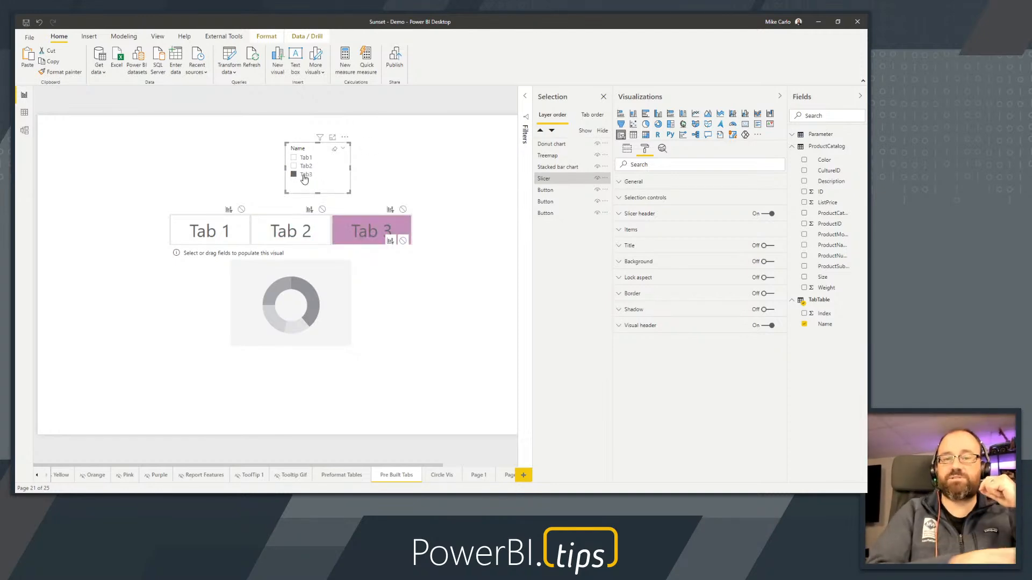
# Inspect the conditional fill color rule of the Tab 2 button's default state, and leave it without changes
pyautogui.click(273, 238)
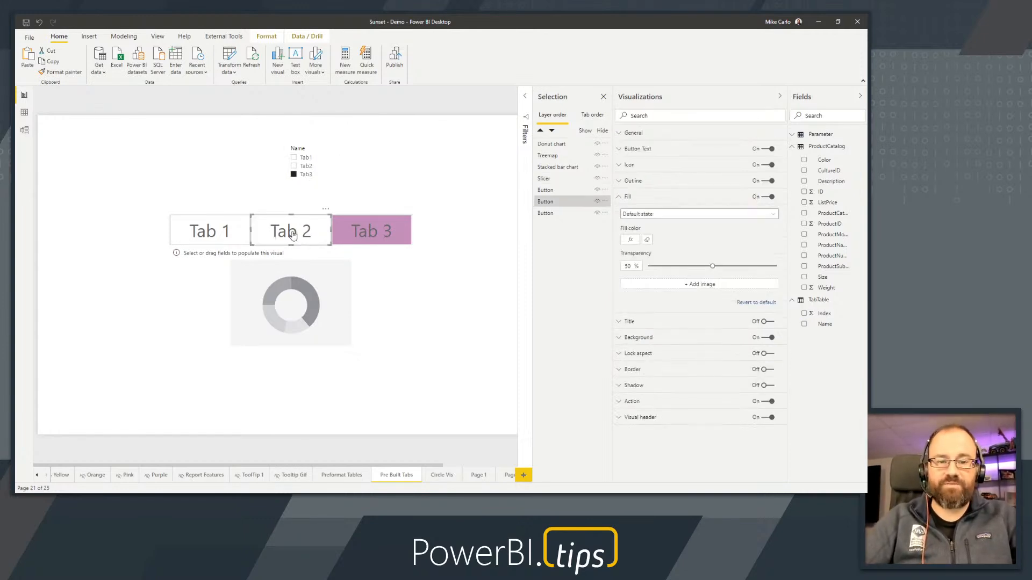
pyautogui.click(647, 240)
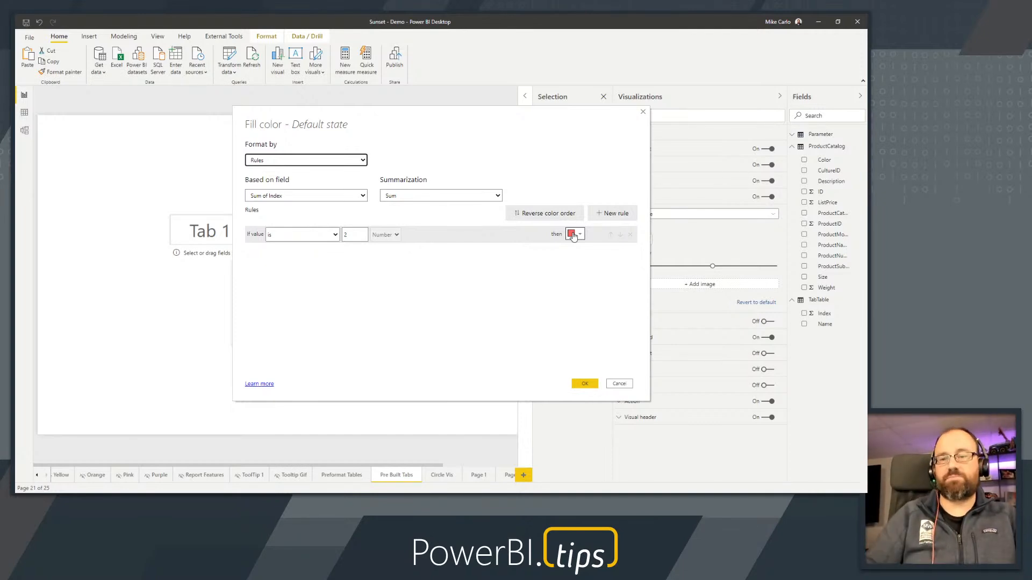
pyautogui.click(620, 384)
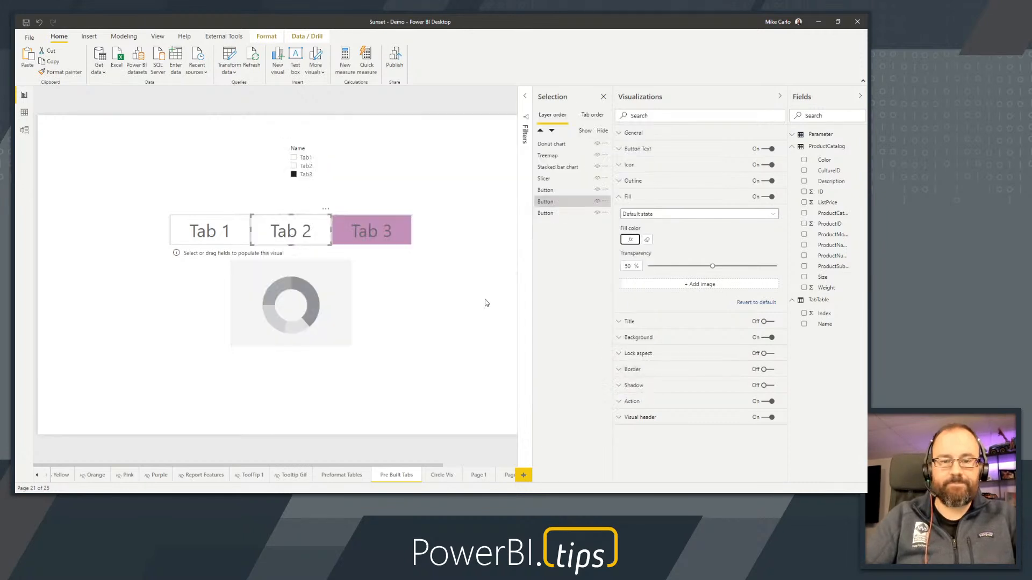
# Select Tab1 in the Name slicer and move the slicer slightly to the left and up
pyautogui.click(304, 162)
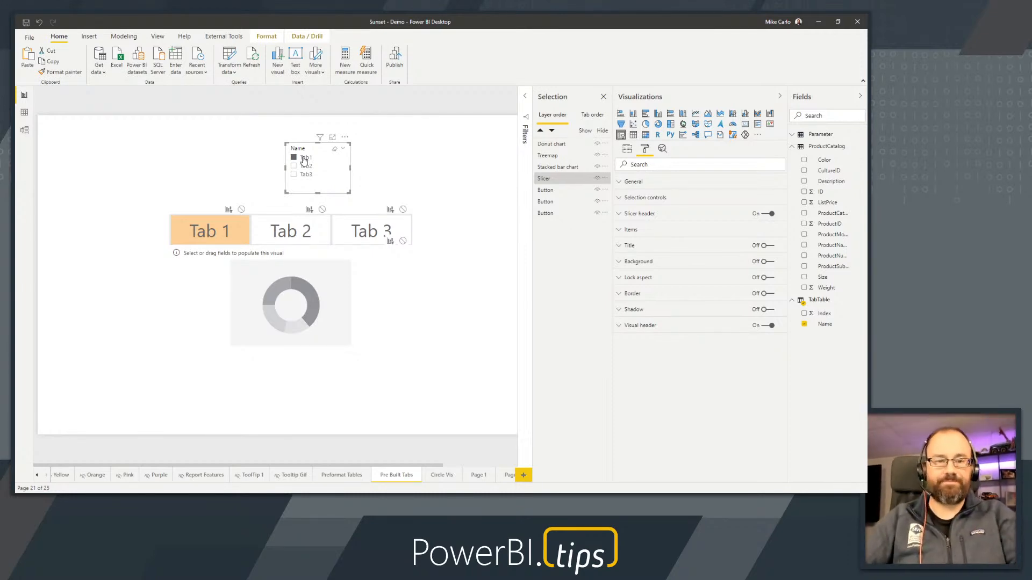
pyautogui.moveTo(301, 147); pyautogui.dragTo(267, 140)
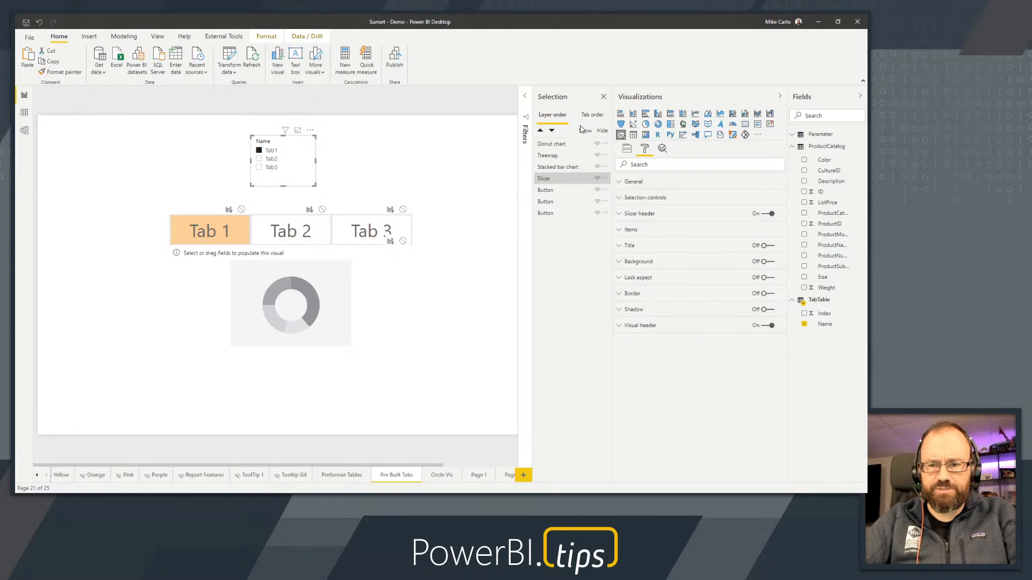
# Show the Bookmarks pane next to the Selection pane, and collapse the Visualizations and Fields panes
pyautogui.click(370, 100)
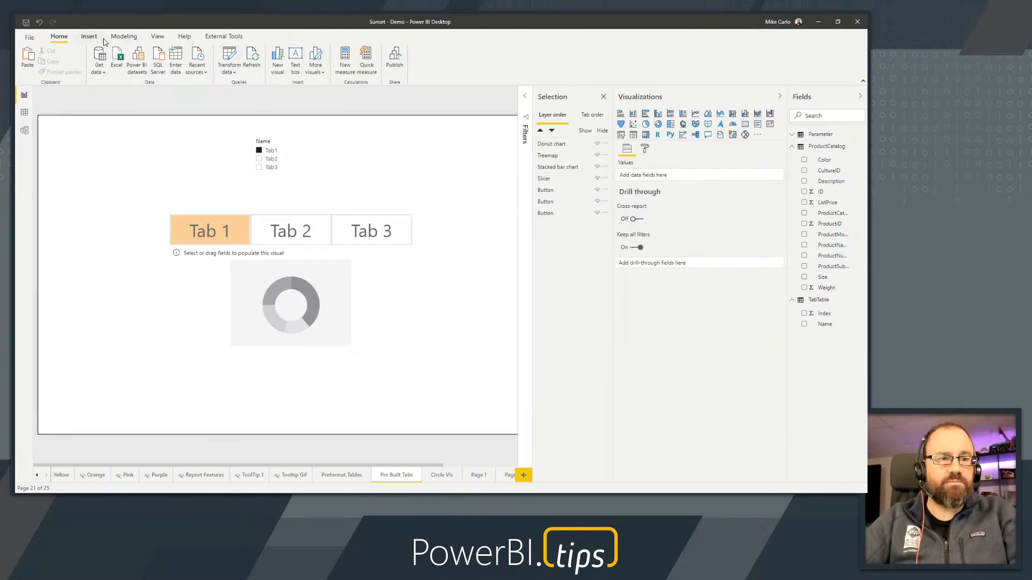
pyautogui.click(123, 36)
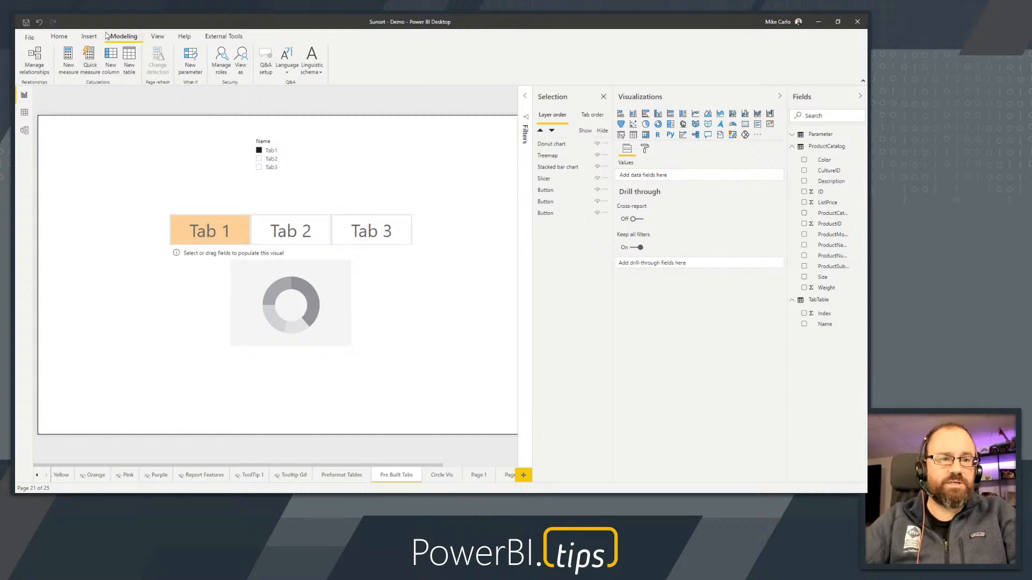
pyautogui.click(155, 37)
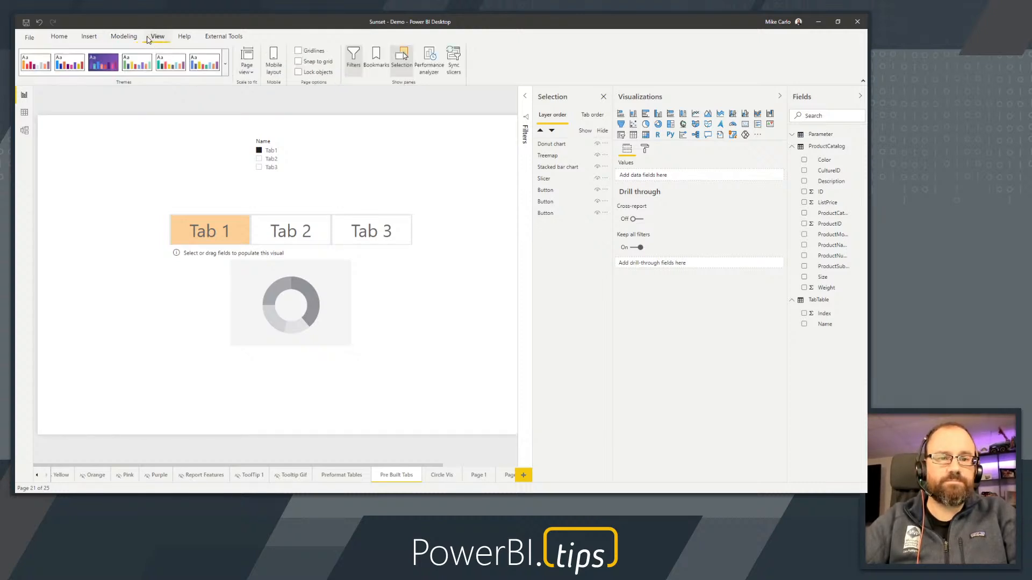
pyautogui.click(802, 97)
pyautogui.click(748, 98)
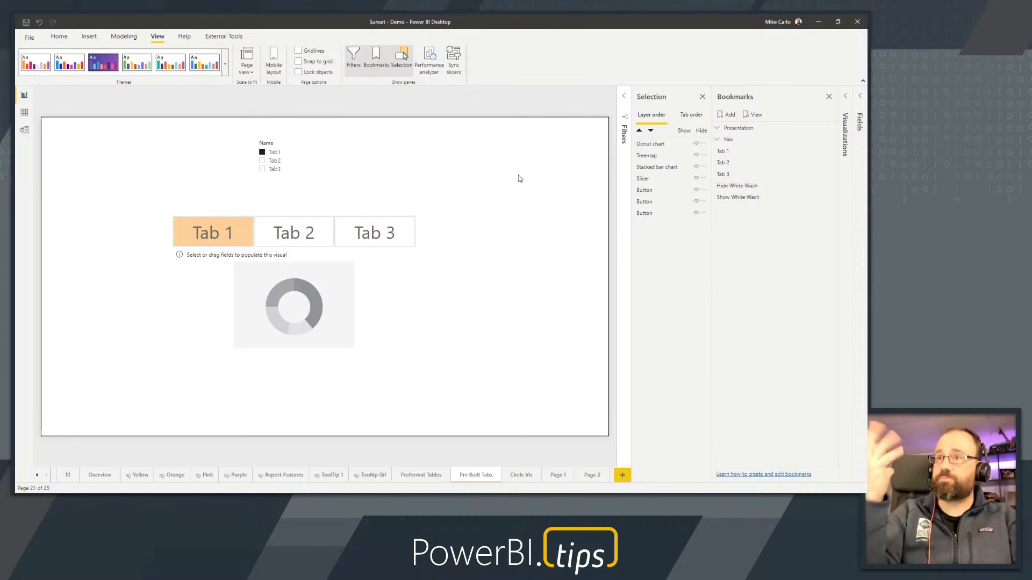
# Move the Name slicer to the page's upper-right area and cycle its selection through Tab2 and Tab3 back to Tab1
pyautogui.click(222, 237)
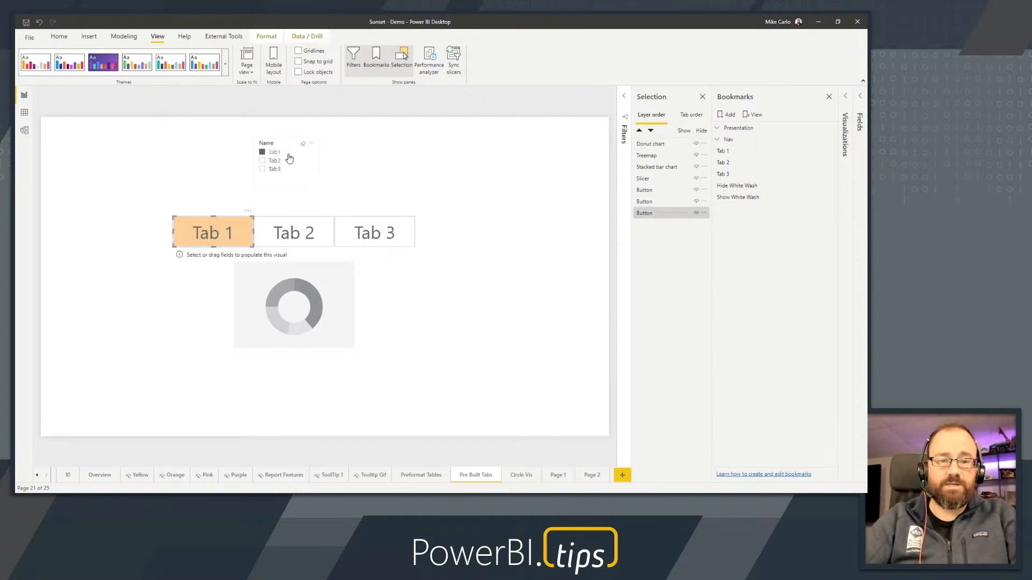
pyautogui.moveTo(282, 144); pyautogui.dragTo(521, 155)
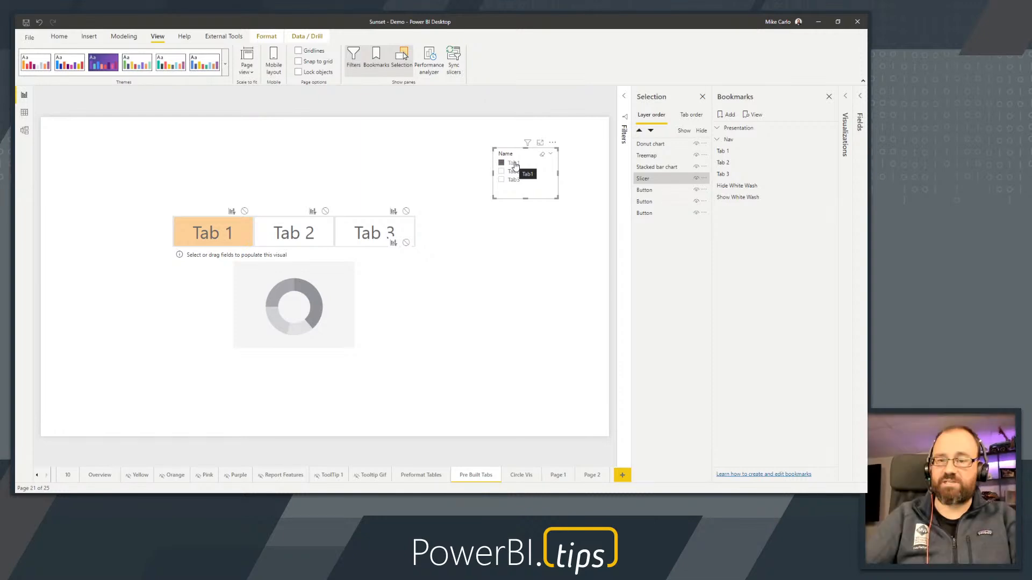
pyautogui.click(514, 172)
pyautogui.click(515, 181)
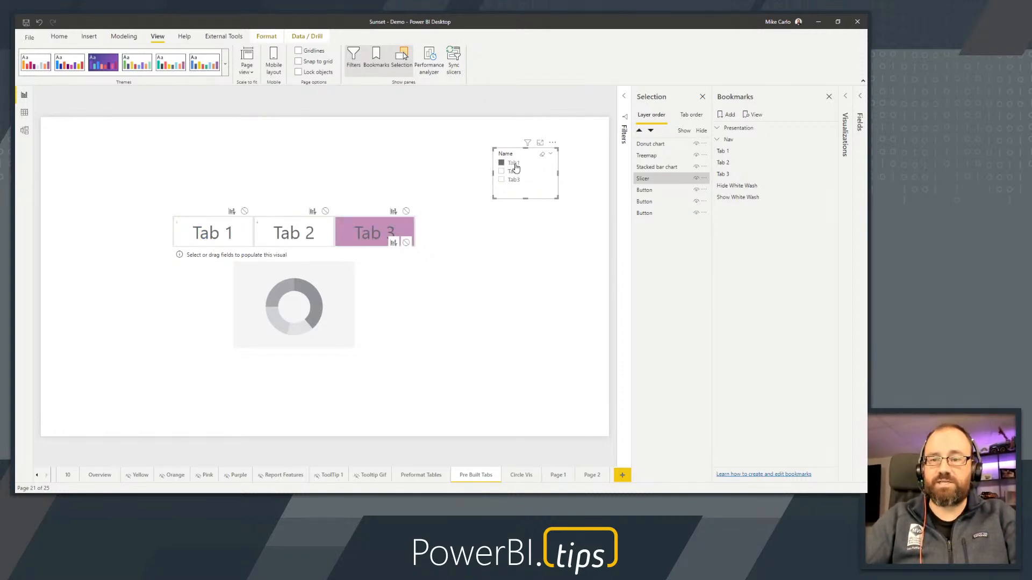
pyautogui.click(514, 165)
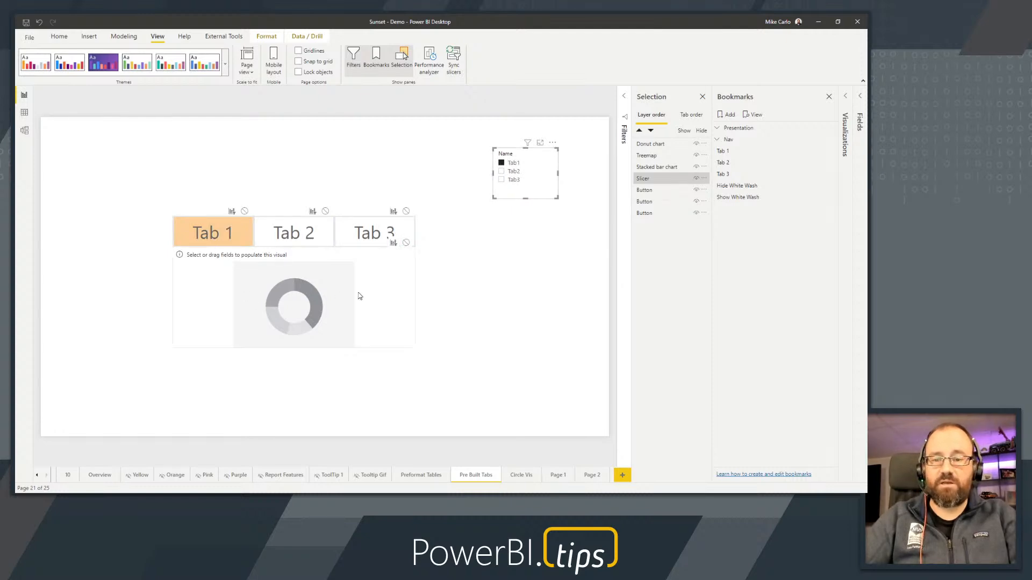
# Separate the stacked visuals by moving the donut chart to the page's lower left and the treemap to its lower right
pyautogui.moveTo(360, 296); pyautogui.dragTo(245, 359)
pyautogui.moveTo(343, 314); pyautogui.dragTo(510, 369)
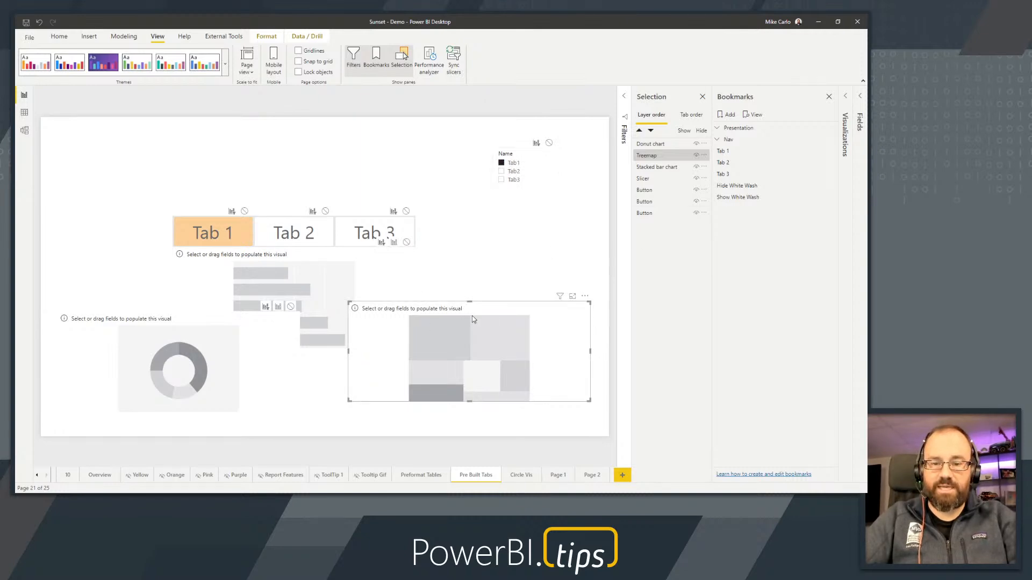
# Hide the treemap, the stacked bar chart and the Name slicer, keeping the donut chart visible with Tab1 chosen
pyautogui.click(697, 156)
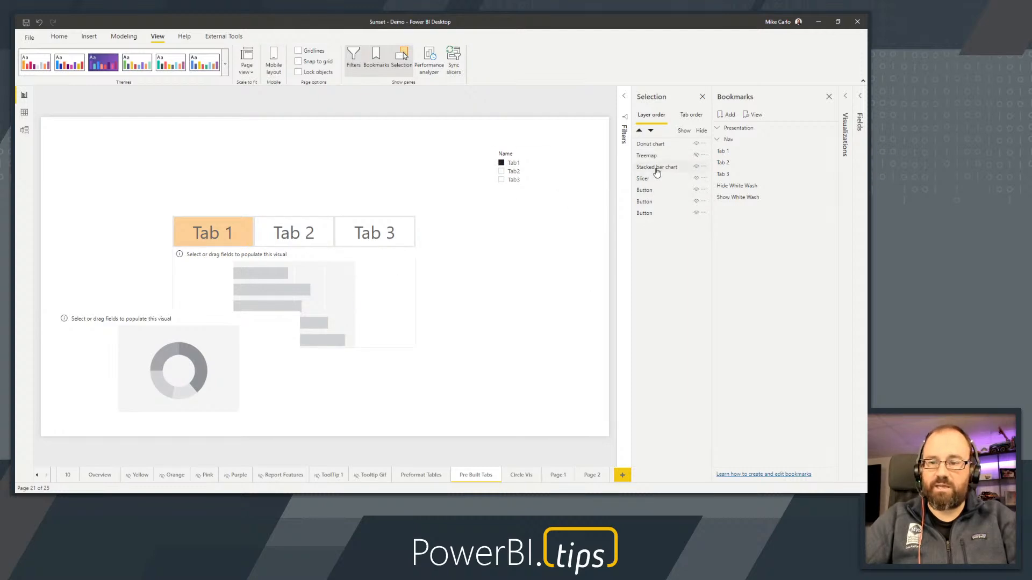
pyautogui.click(697, 166)
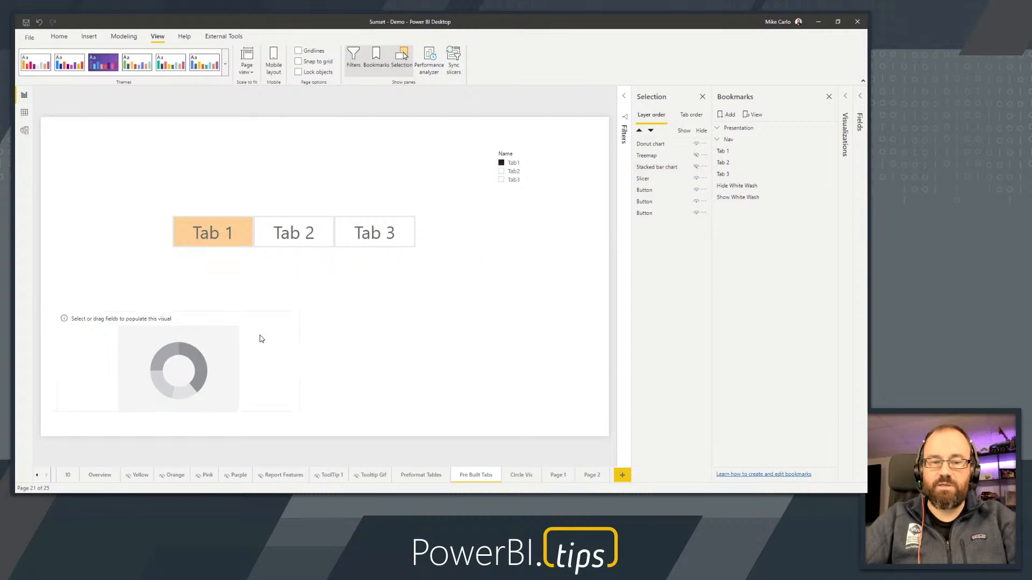
pyautogui.click(258, 341)
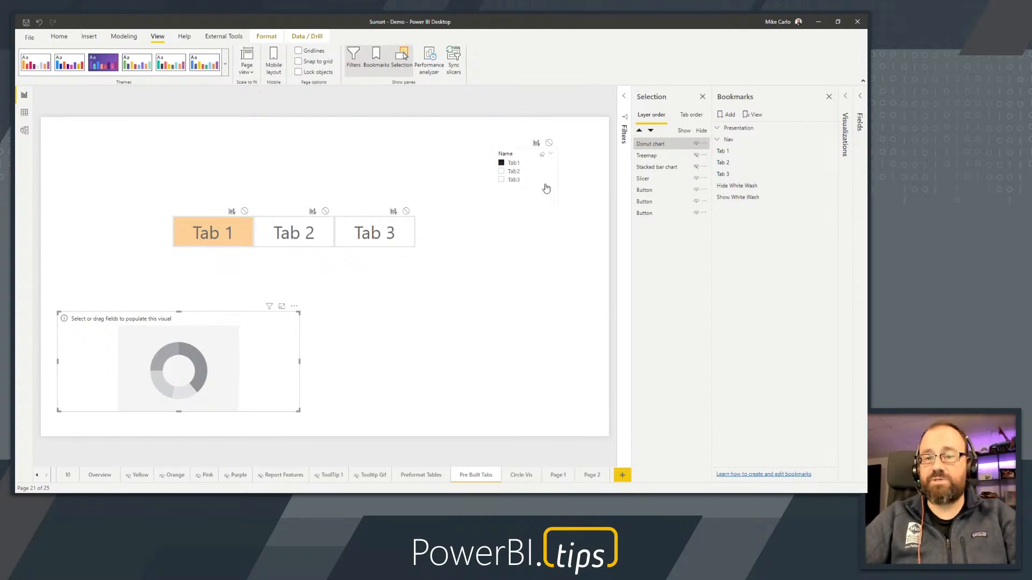
pyautogui.click(514, 168)
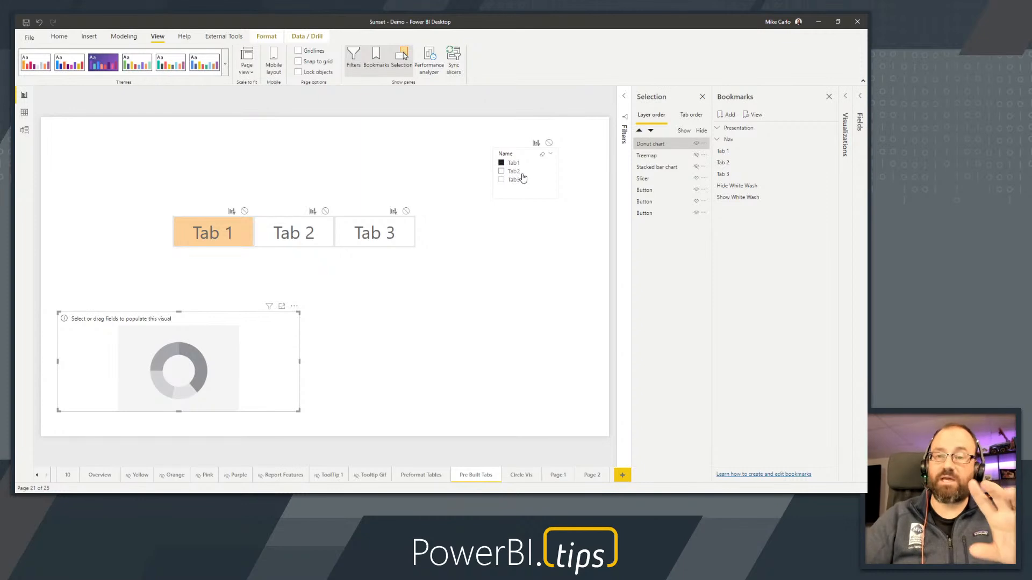
pyautogui.click(696, 179)
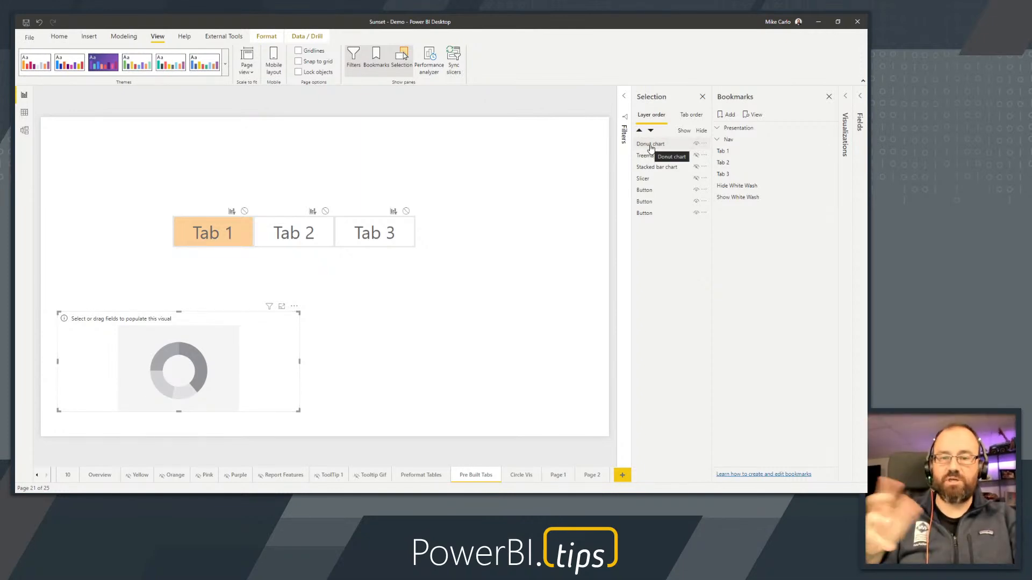
# Select the donut chart, treemap, stacked bar chart and slicer together, and add a bookmark of this Tab 1 state
pyautogui.click(651, 145)
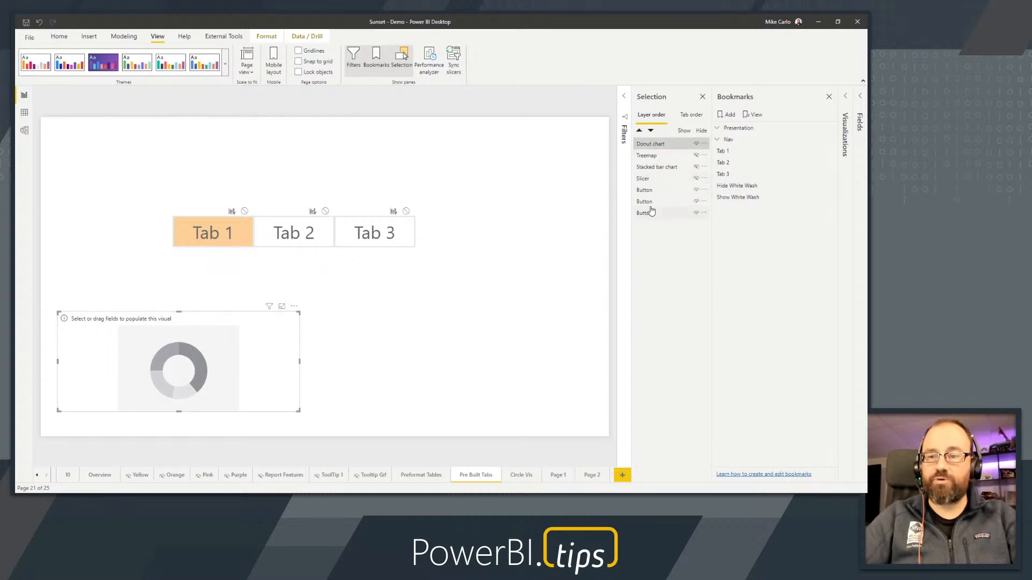
pyautogui.click(656, 179)
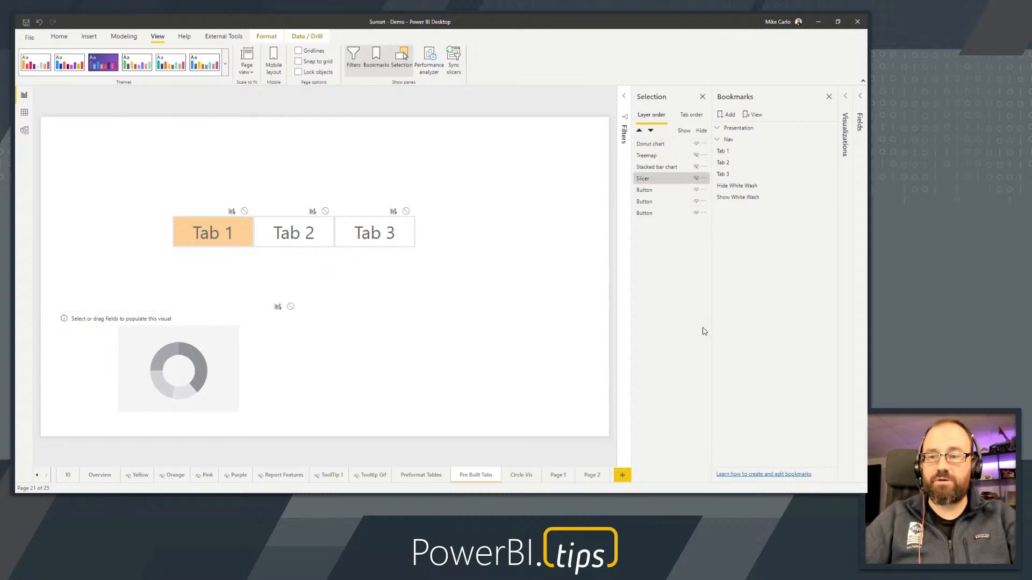
pyautogui.keyDown('ctrl'); pyautogui.click(666, 167); pyautogui.keyUp('ctrl')
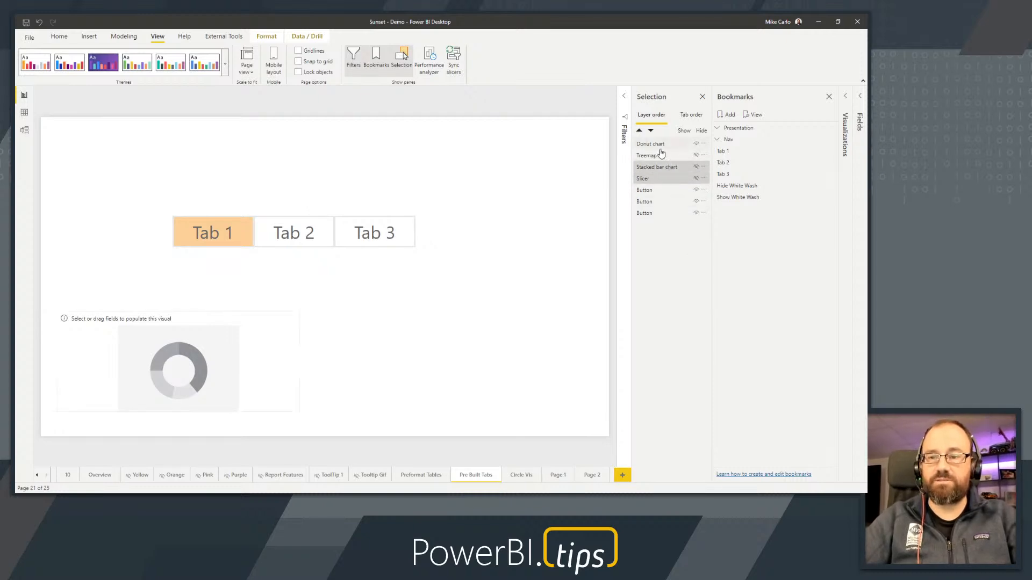
pyautogui.keyDown('ctrl'); pyautogui.click(659, 144); pyautogui.keyUp('ctrl')
pyautogui.keyDown('ctrl'); pyautogui.click(660, 155); pyautogui.keyUp('ctrl')
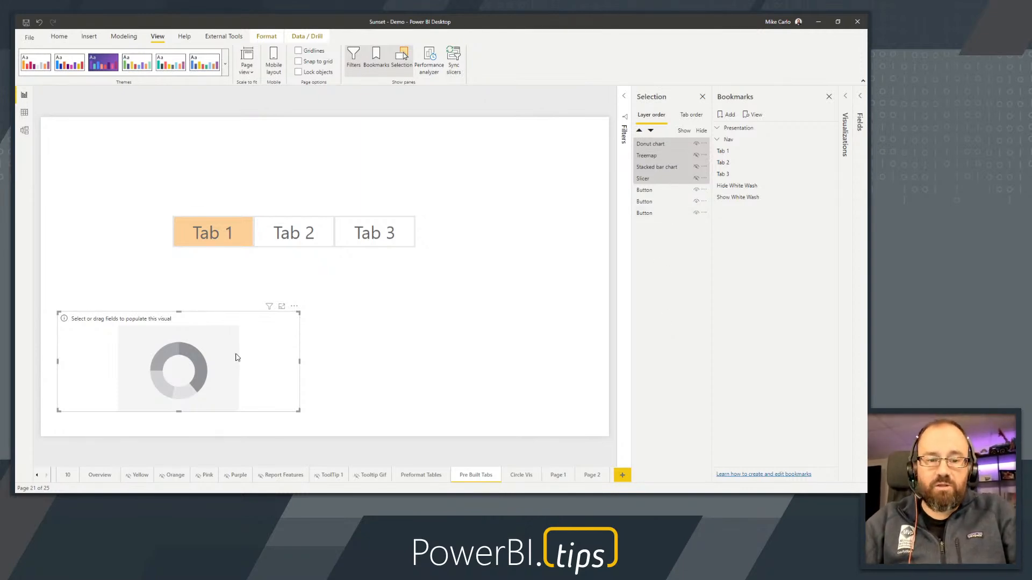
pyautogui.click(730, 118)
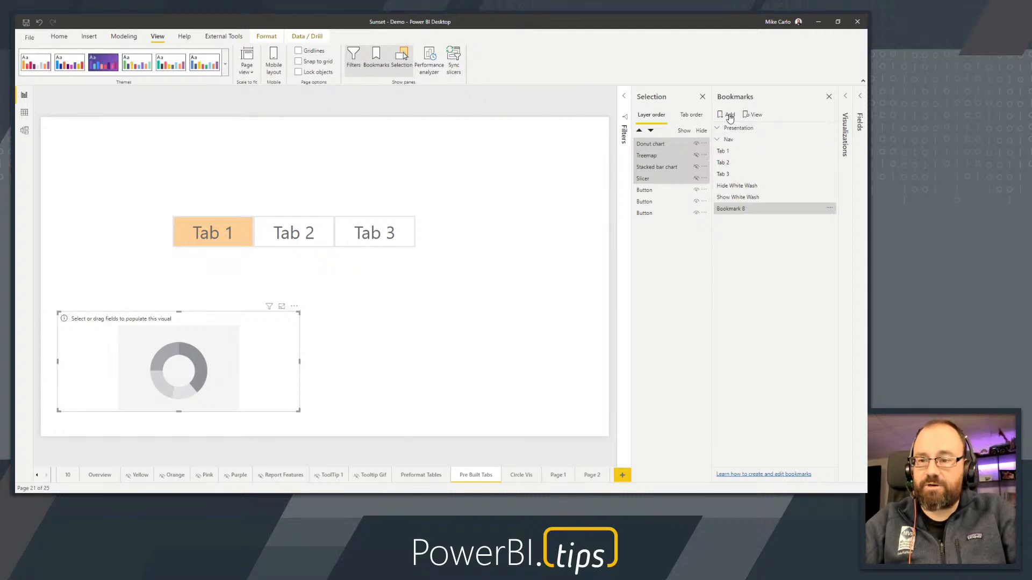
# Turn off the new bookmark's Current page option and limit it to Selected visuals, keeping Data and Display on
pyautogui.click(830, 209)
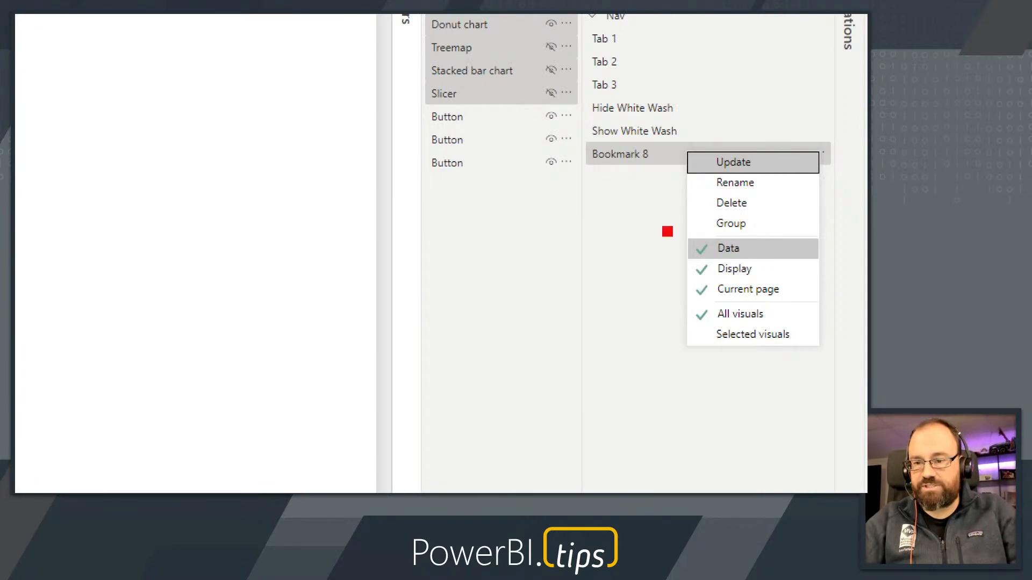
pyautogui.moveTo(667, 231); pyautogui.dragTo(767, 264)
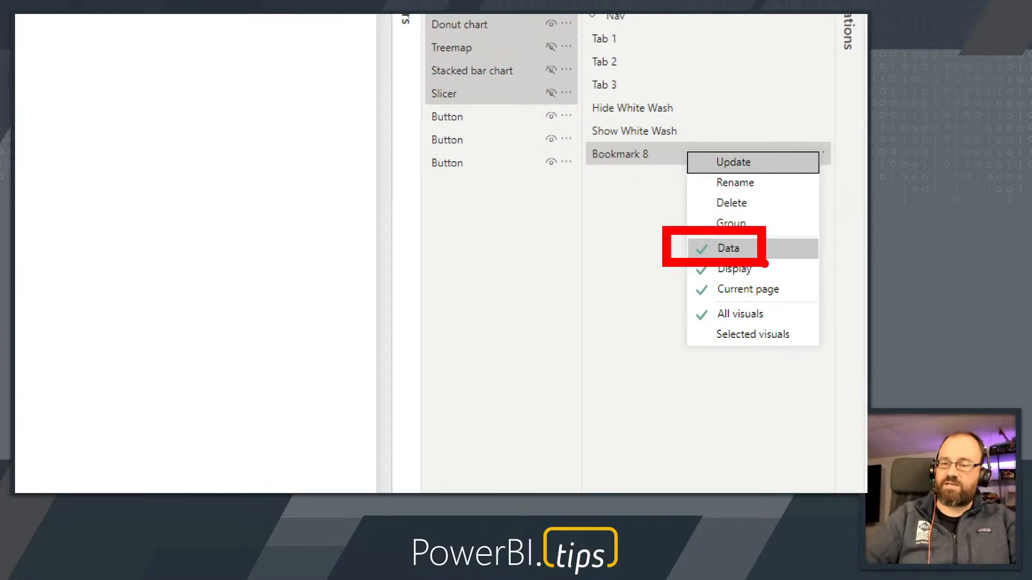
pyautogui.moveTo(661, 257); pyautogui.dragTo(770, 280)
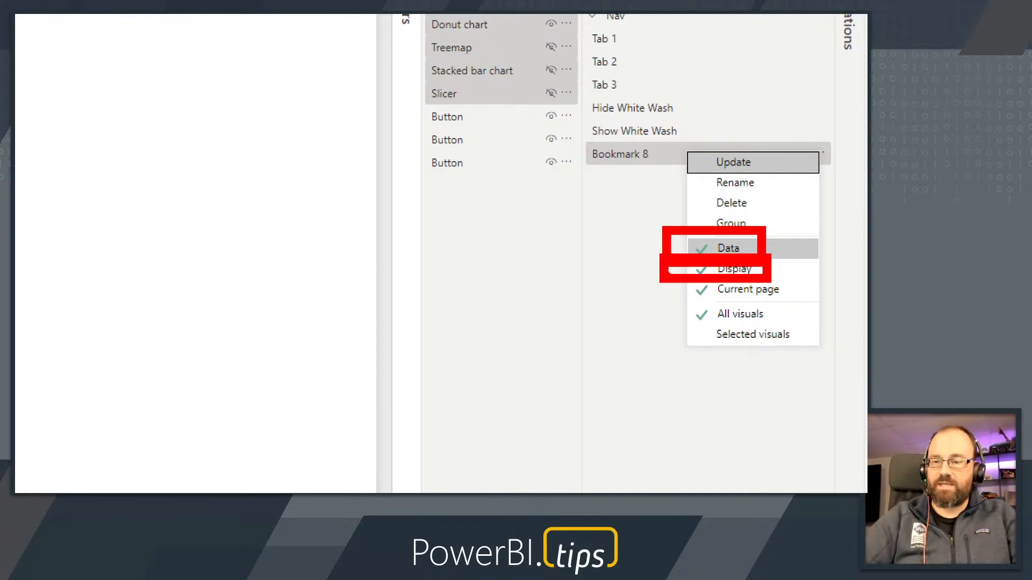
pyautogui.moveTo(657, 278)
pyautogui.mouseDown()
pyautogui.moveTo(783, 282)
pyautogui.moveTo(659, 290)
pyautogui.mouseUp()
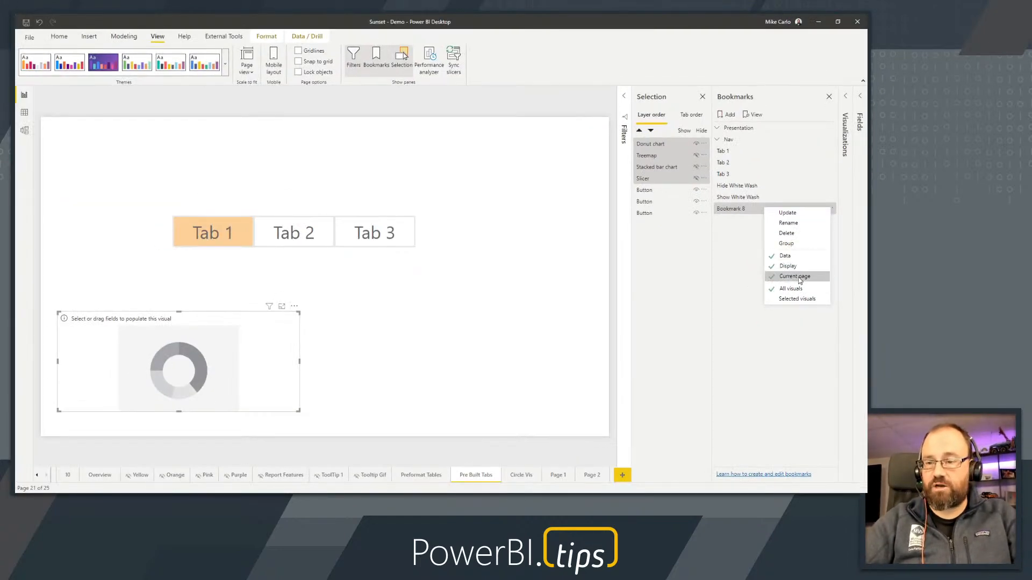
pyautogui.click(799, 277)
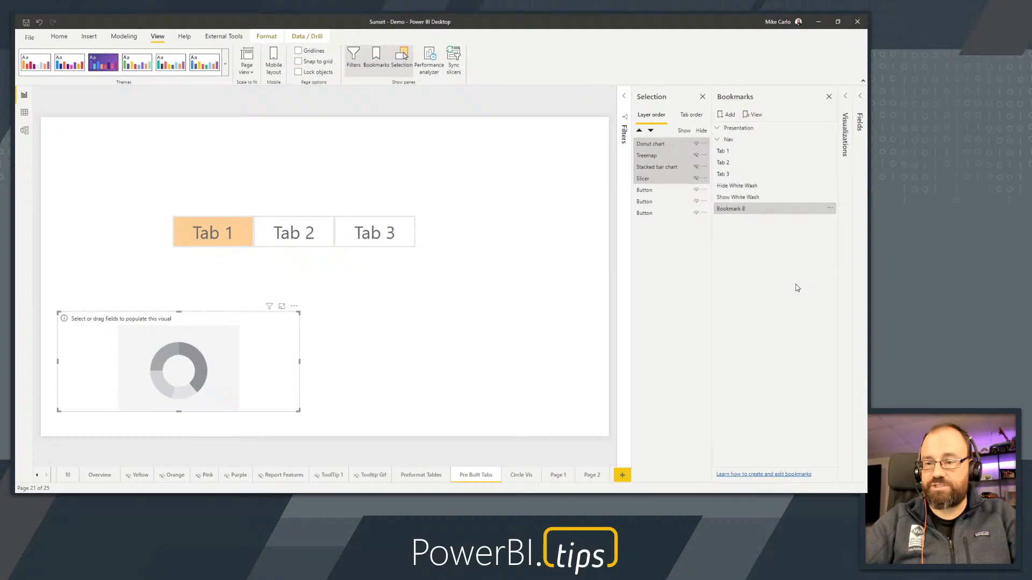
pyautogui.click(829, 210)
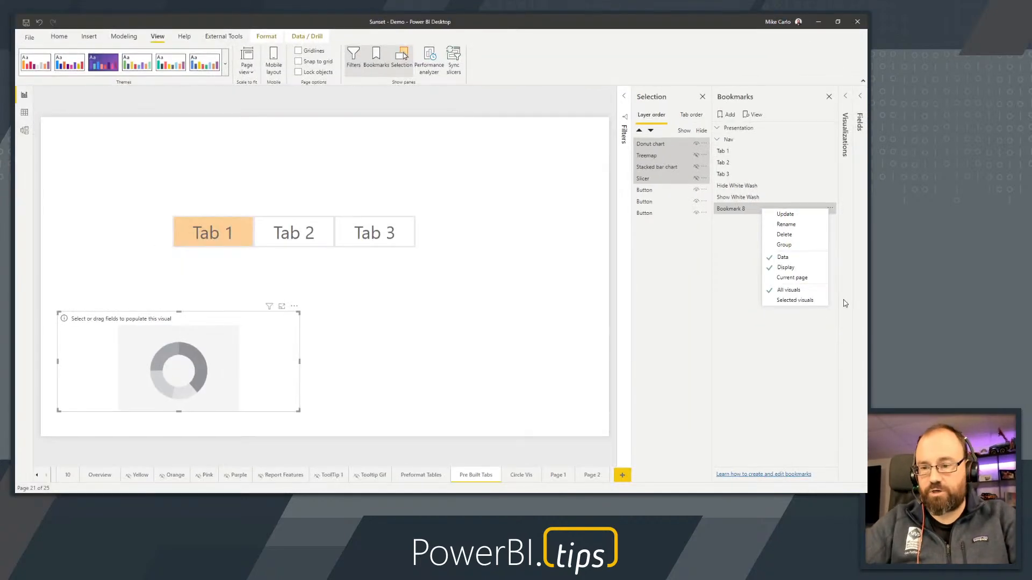
pyautogui.click(792, 303)
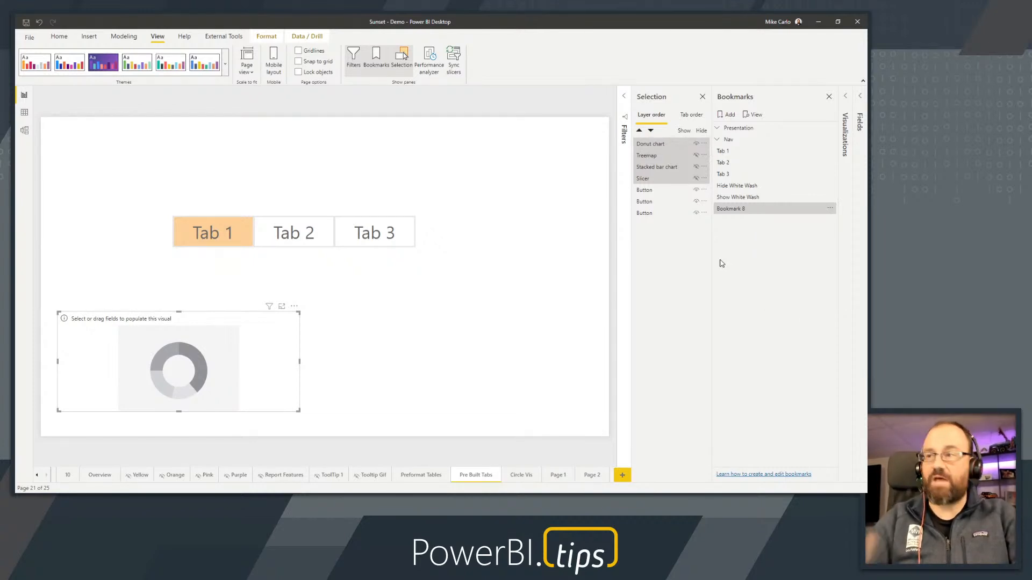
# Rename the new bookmark as Yellow Tab, apply it, and clear the selection on the page
pyautogui.doubleClick(731, 211)
pyautogui.write('V')
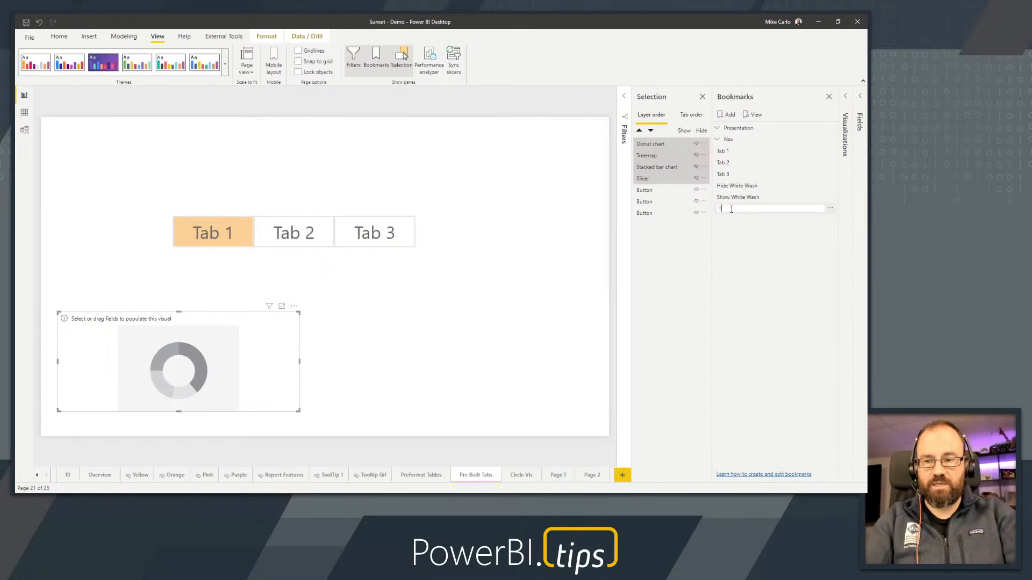
pyautogui.write('ellow Tab')
pyautogui.press('Return')
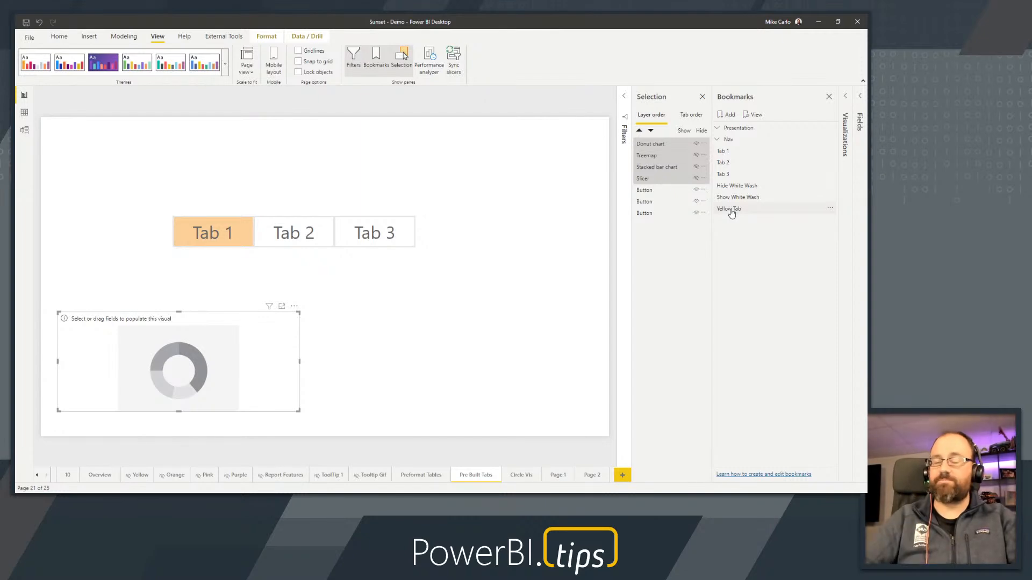
pyautogui.click(730, 210)
pyautogui.click(480, 183)
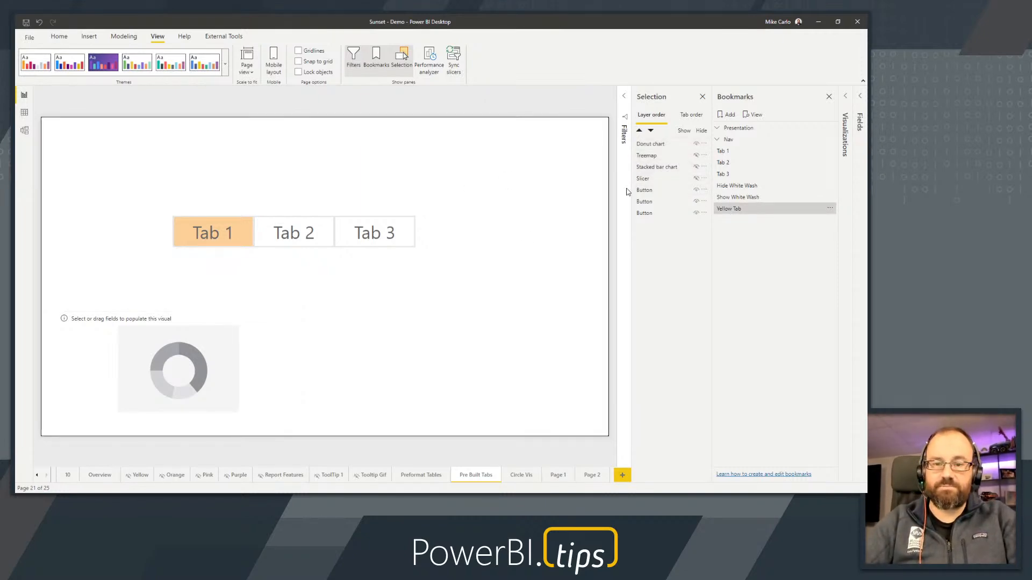
# Set up the Tab 2 state: choose Tab2 in the temporarily shown slicer, hide the donut chart and show the treemap
pyautogui.click(696, 179)
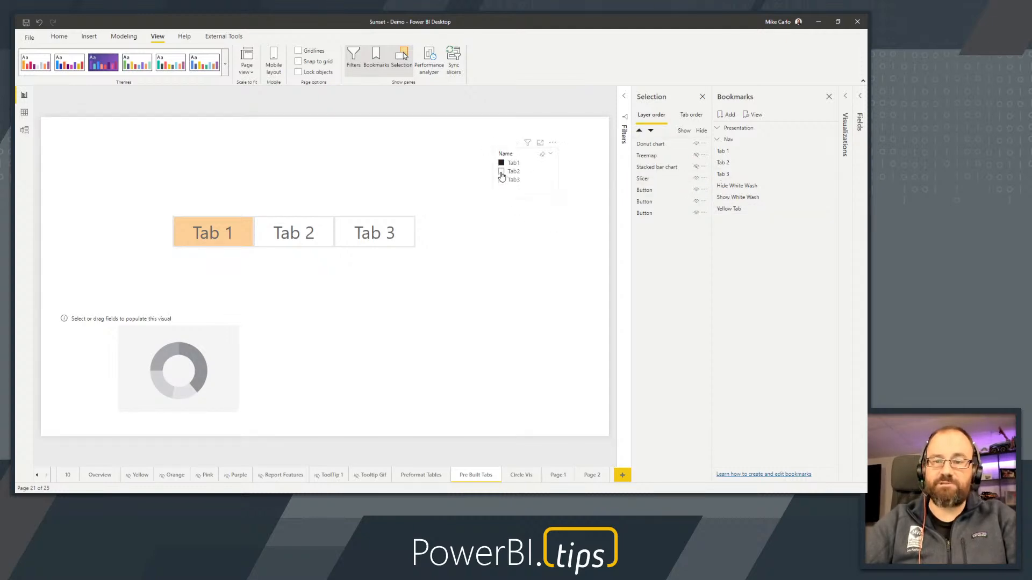
pyautogui.click(502, 171)
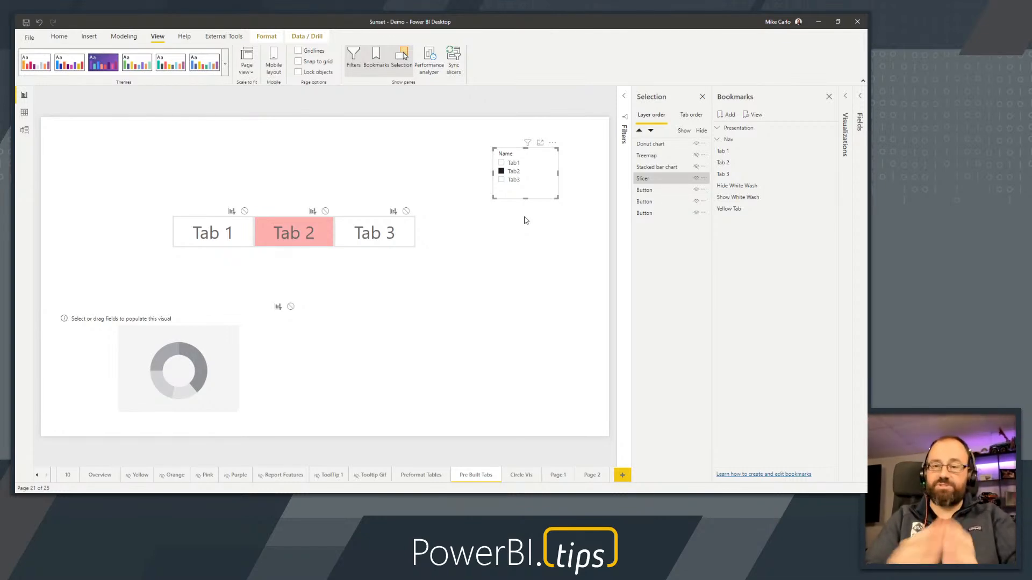
pyautogui.click(696, 180)
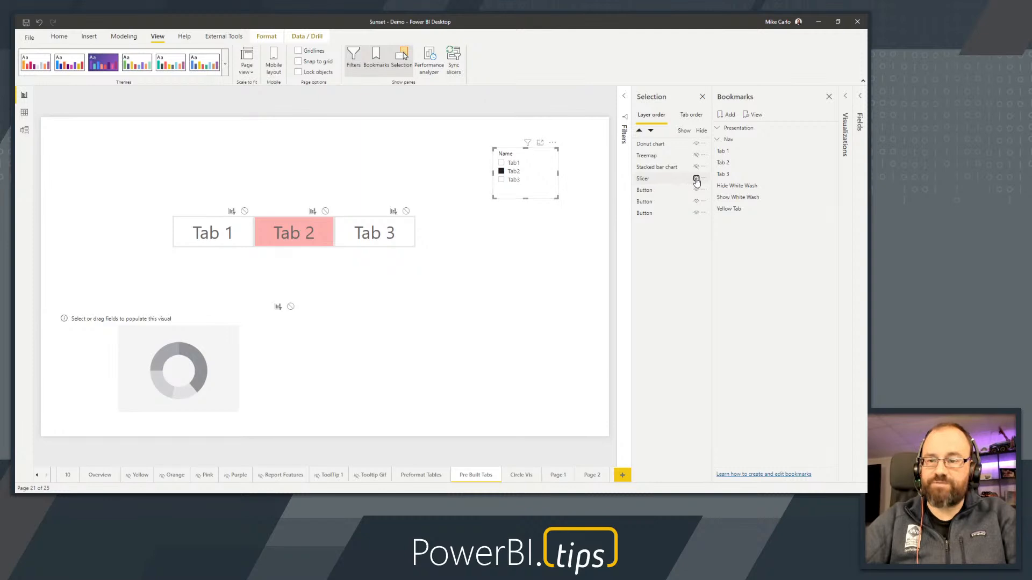
pyautogui.click(697, 144)
pyautogui.click(697, 155)
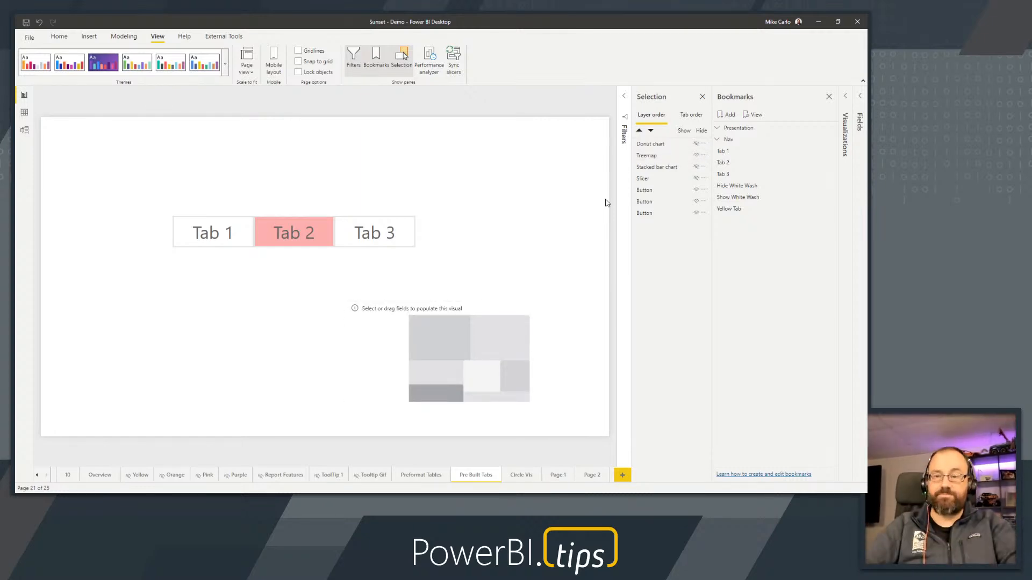
# Add a second bookmark of the Tab 2 state with the donut chart, treemap, stacked bar chart and slicer selected
pyautogui.click(657, 146)
pyautogui.keyDown('shift'); pyautogui.click(656, 181); pyautogui.keyUp('shift')
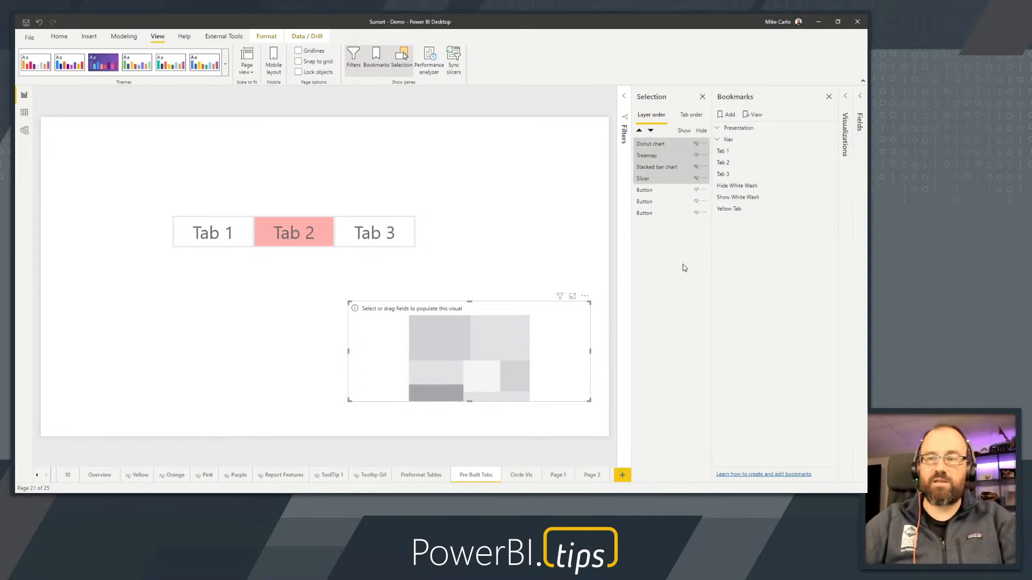
pyautogui.click(728, 116)
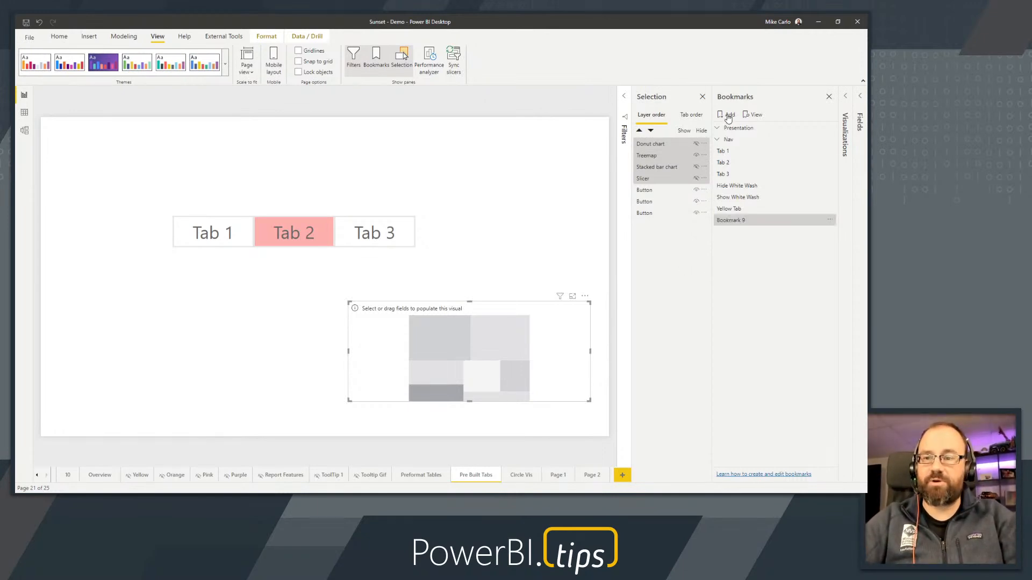
# Turn off the second bookmark's Current page option and limit it to Selected visuals
pyautogui.click(830, 220)
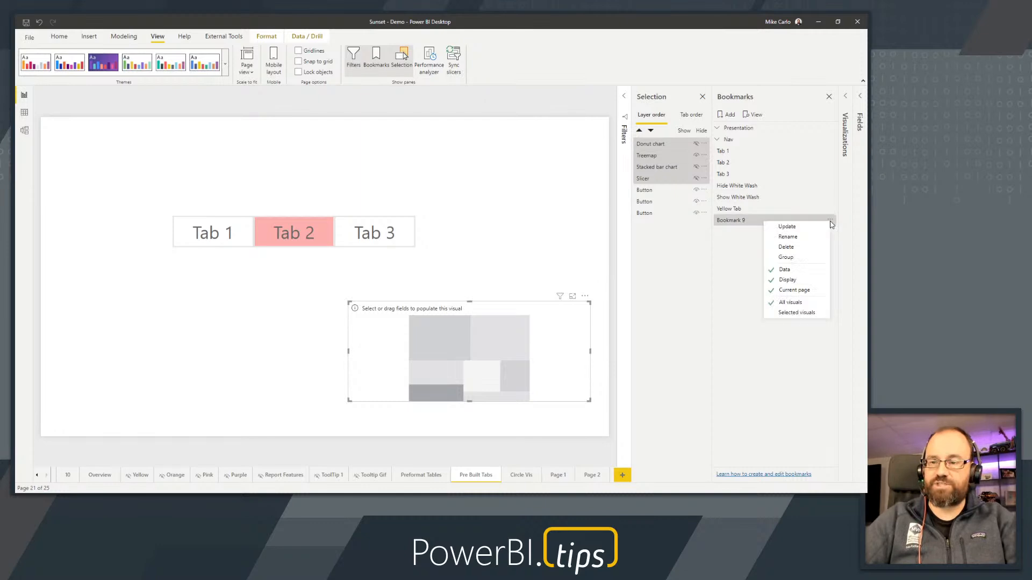
pyautogui.click(795, 291)
pyautogui.click(830, 221)
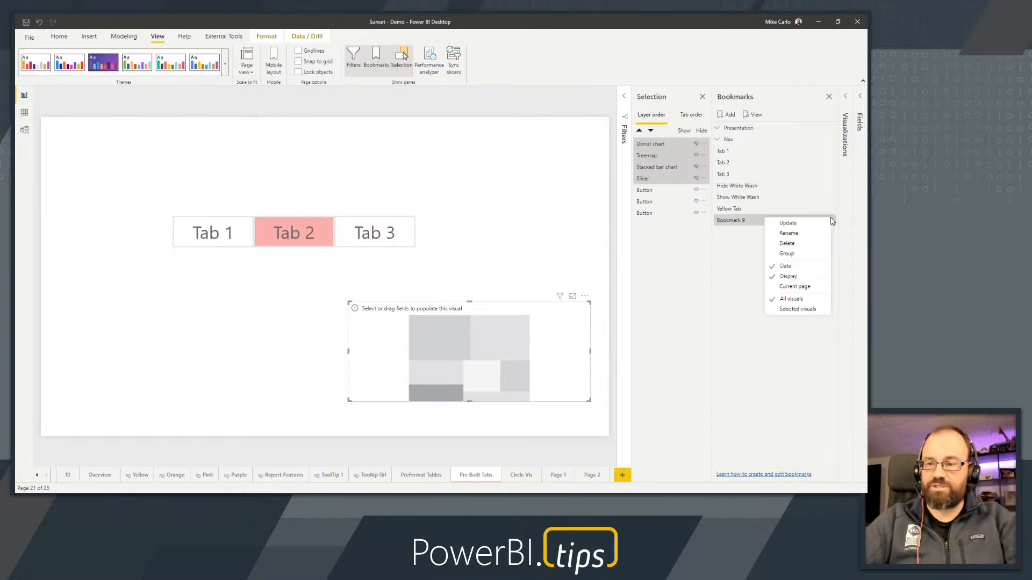
pyautogui.click(798, 310)
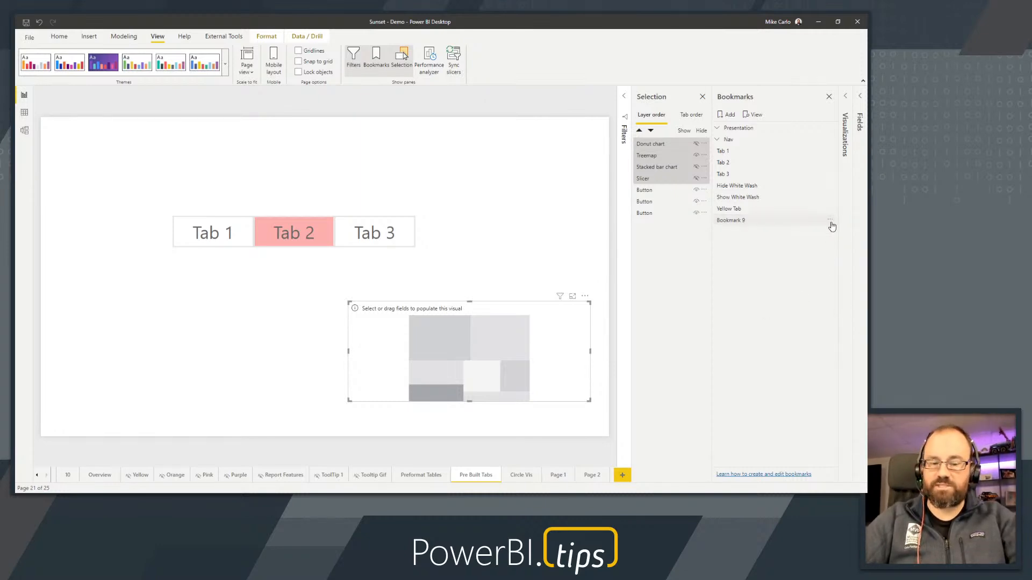
# Rename the second bookmark as Red Tab
pyautogui.click(830, 220)
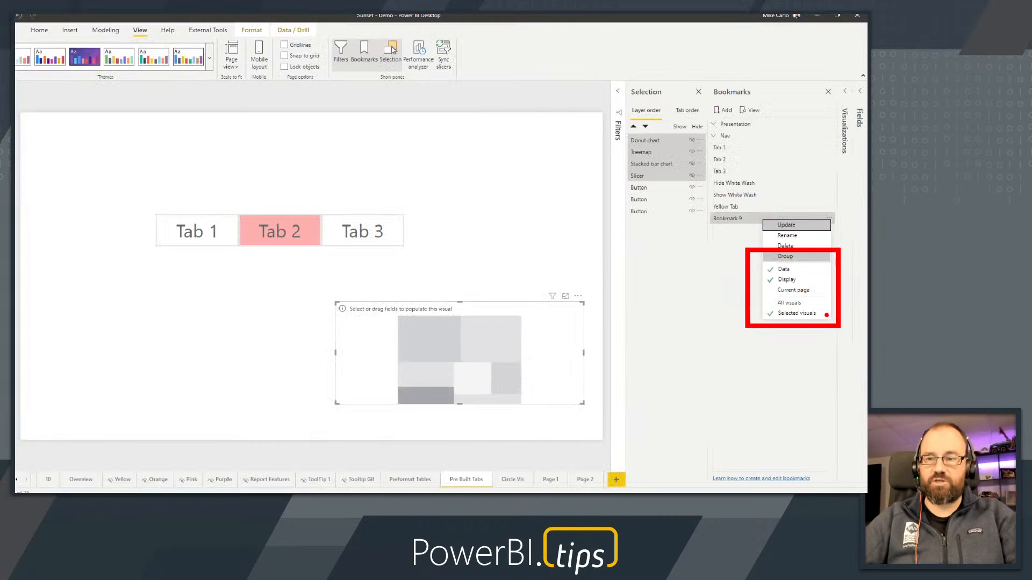
pyautogui.click(786, 237)
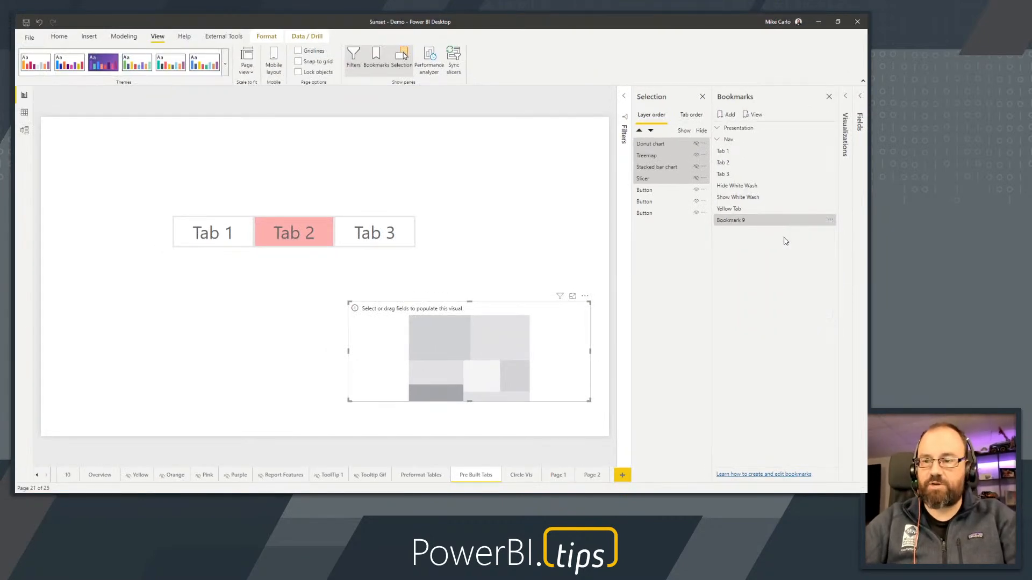
pyautogui.write('Red Tab')
pyautogui.press('Return')
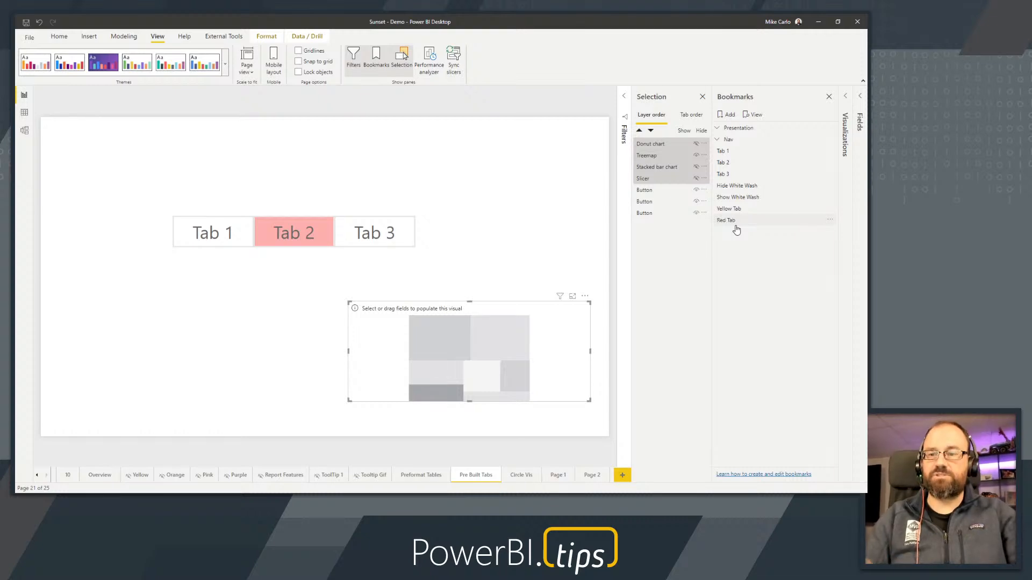
# Apply the Red Tab and Yellow Tab bookmarks alternately to test the switch between both tab states, ending on Red Tab
pyautogui.click(735, 224)
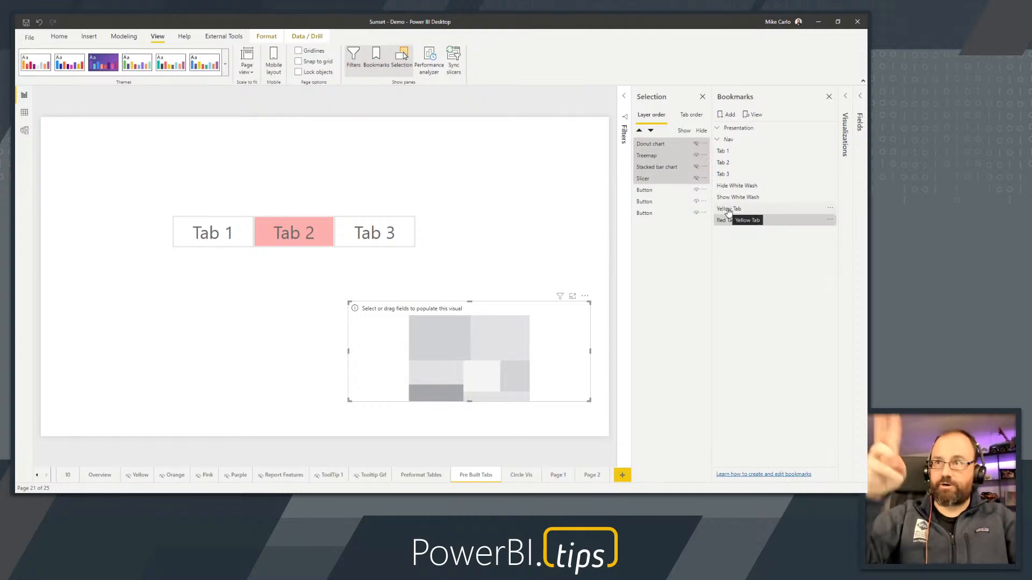
pyautogui.click(728, 210)
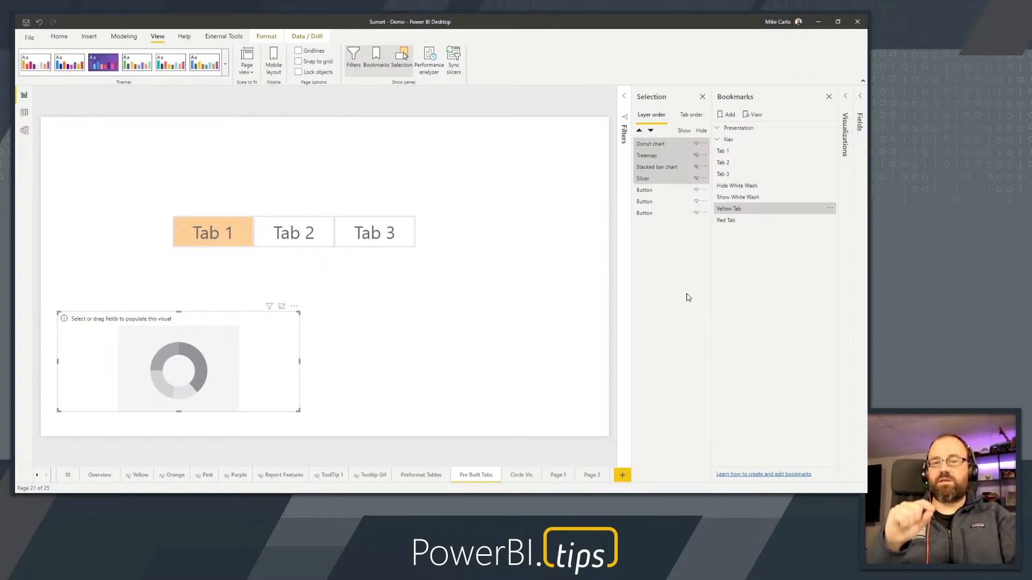
pyautogui.click(740, 223)
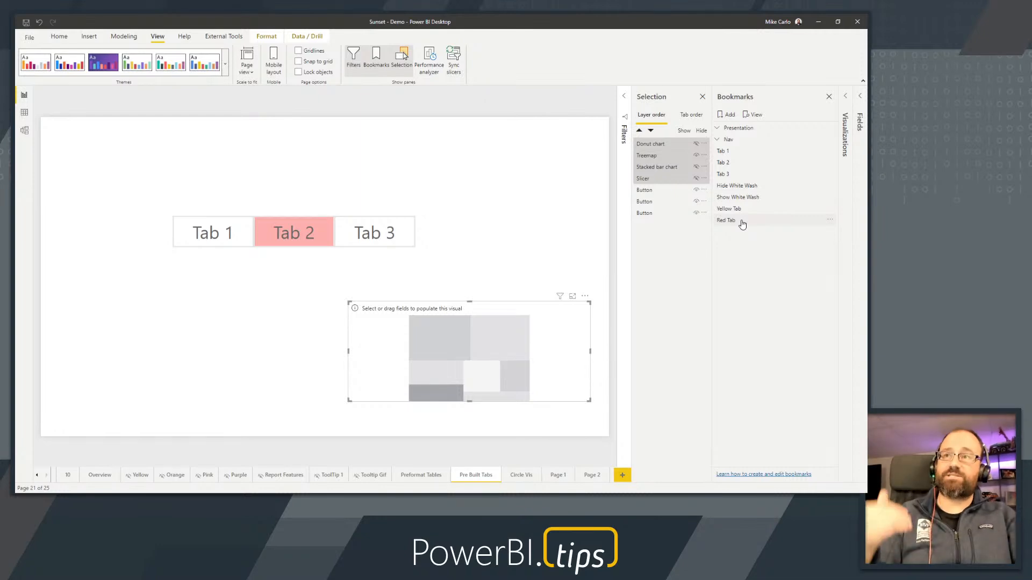
pyautogui.click(742, 223)
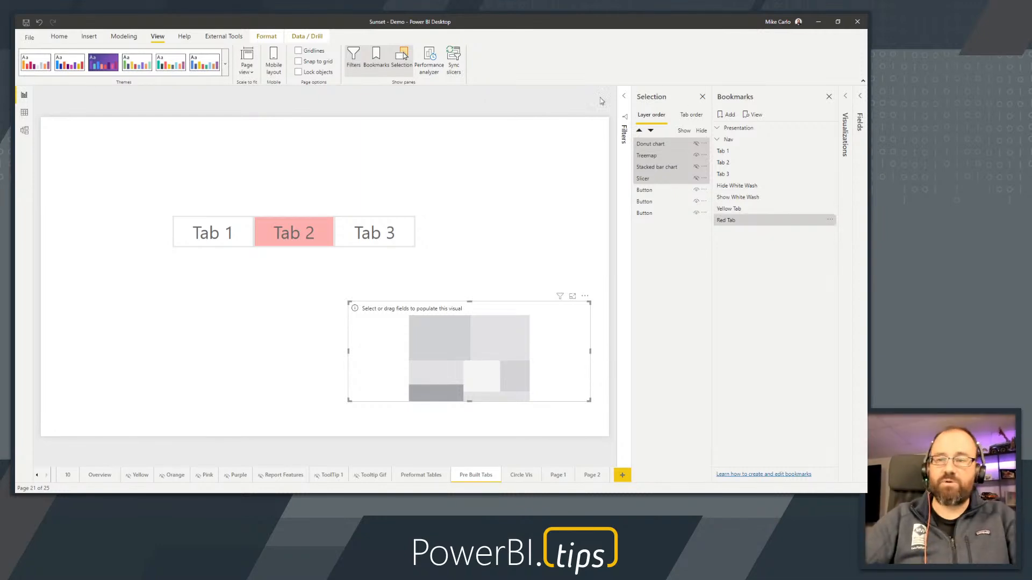
# Add a small empty scatter chart in the upper-left corner of the report page and clear the selection
pyautogui.click(557, 196)
pyautogui.click(844, 98)
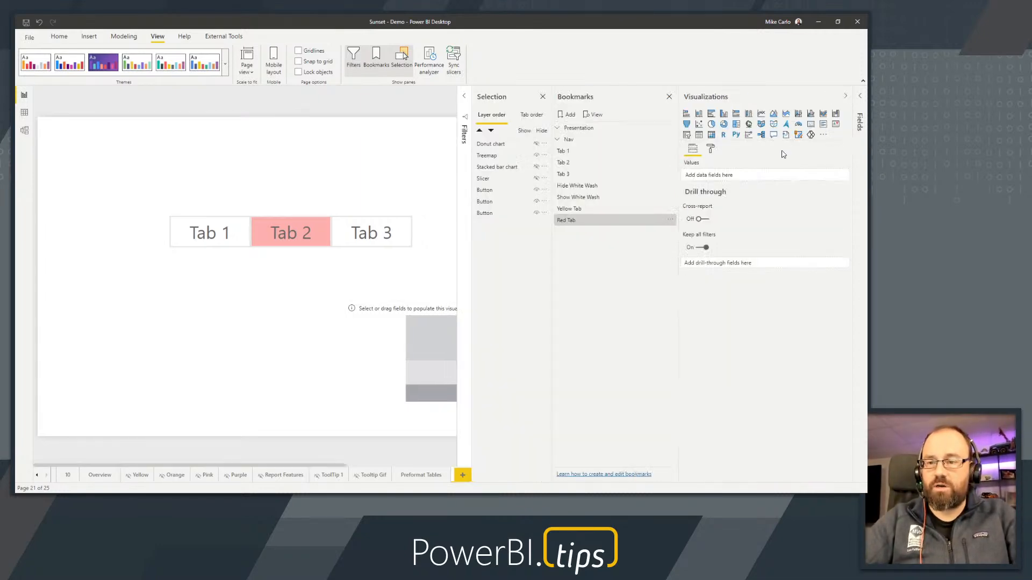
pyautogui.click(416, 149)
pyautogui.moveTo(698, 126); pyautogui.dragTo(171, 168)
pyautogui.moveTo(296, 196); pyautogui.dragTo(166, 229)
pyautogui.moveTo(117, 196); pyautogui.dragTo(103, 172)
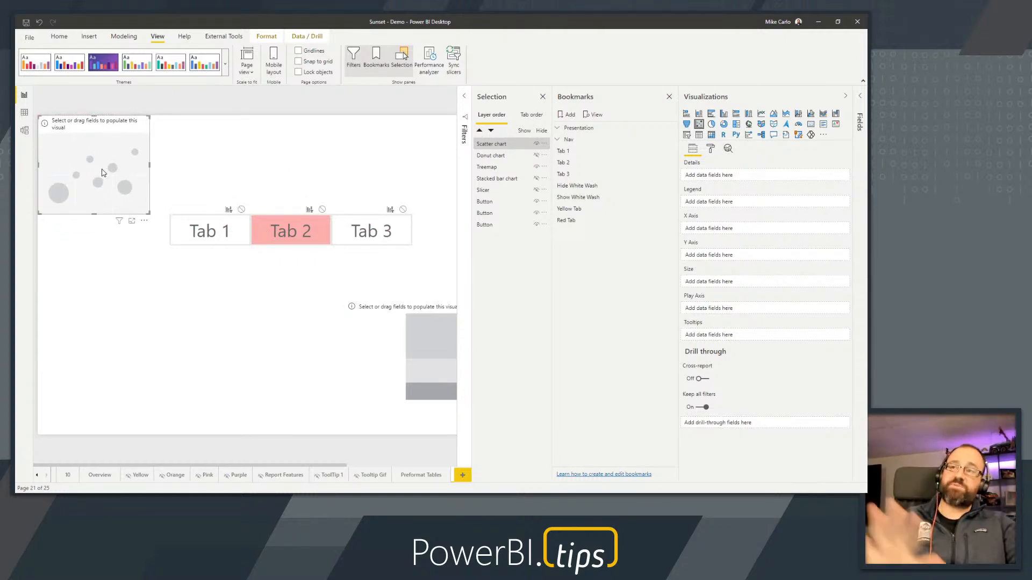
pyautogui.click(84, 292)
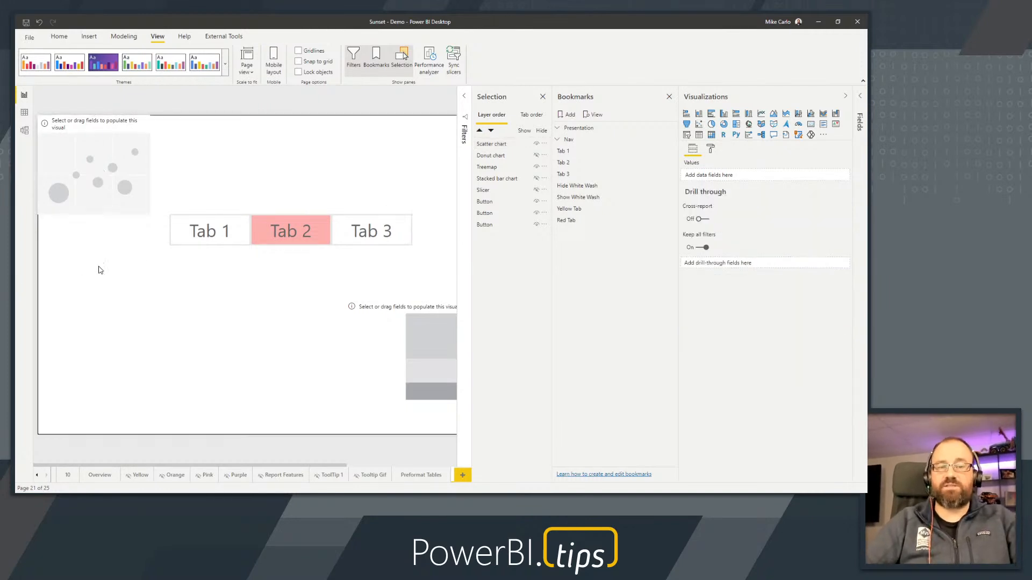
# Collapse the bookmark list and test the Tab 1, Tab 2 and Tab 3 buttons in turn with the scatter chart on the page
pyautogui.click(594, 102)
pyautogui.keyDown('ctrl'); pyautogui.click(226, 240); pyautogui.keyUp('ctrl')
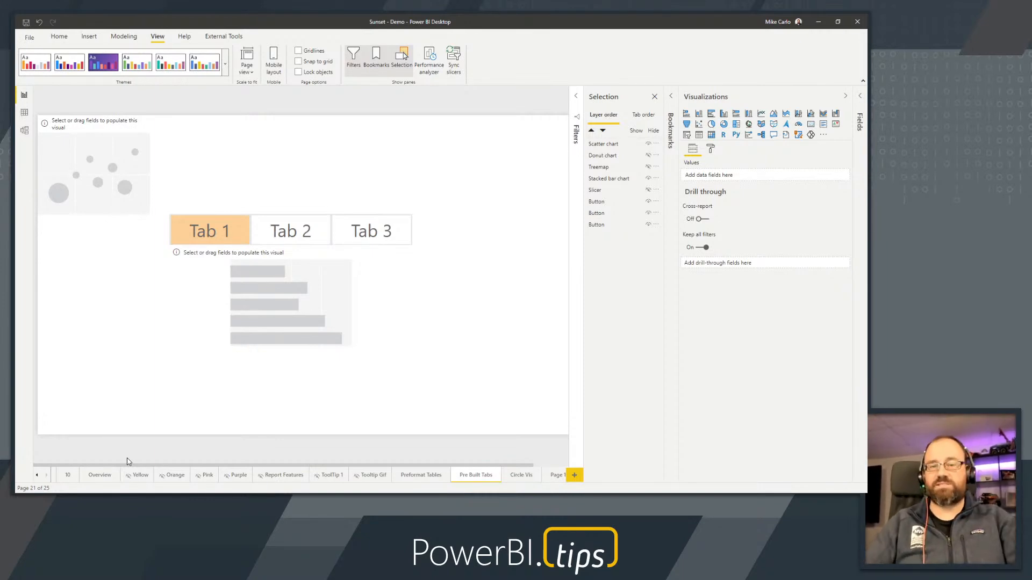
pyautogui.keyDown('ctrl'); pyautogui.click(284, 230); pyautogui.keyUp('ctrl')
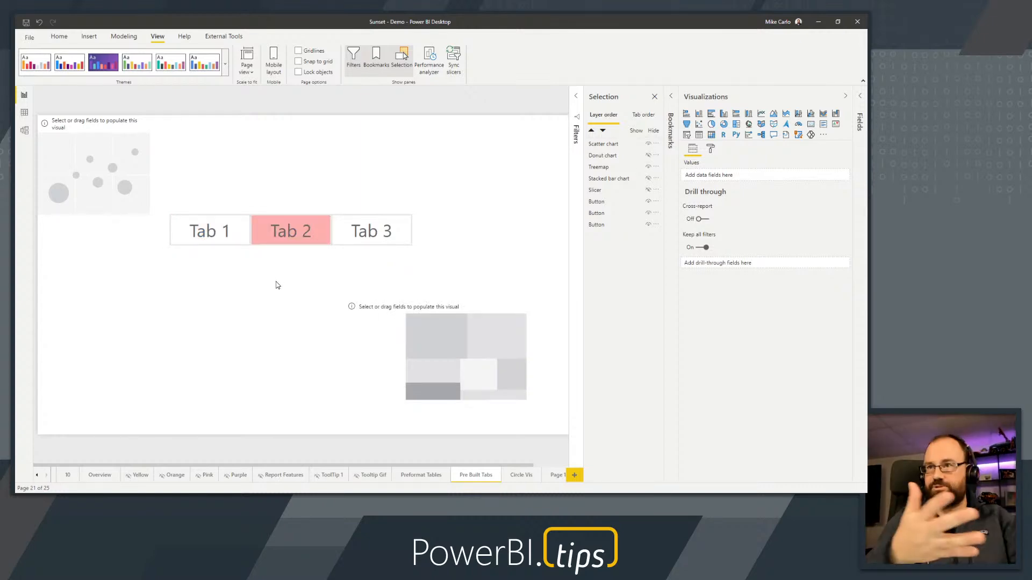
pyautogui.keyDown('ctrl'); pyautogui.click(388, 236); pyautogui.keyUp('ctrl')
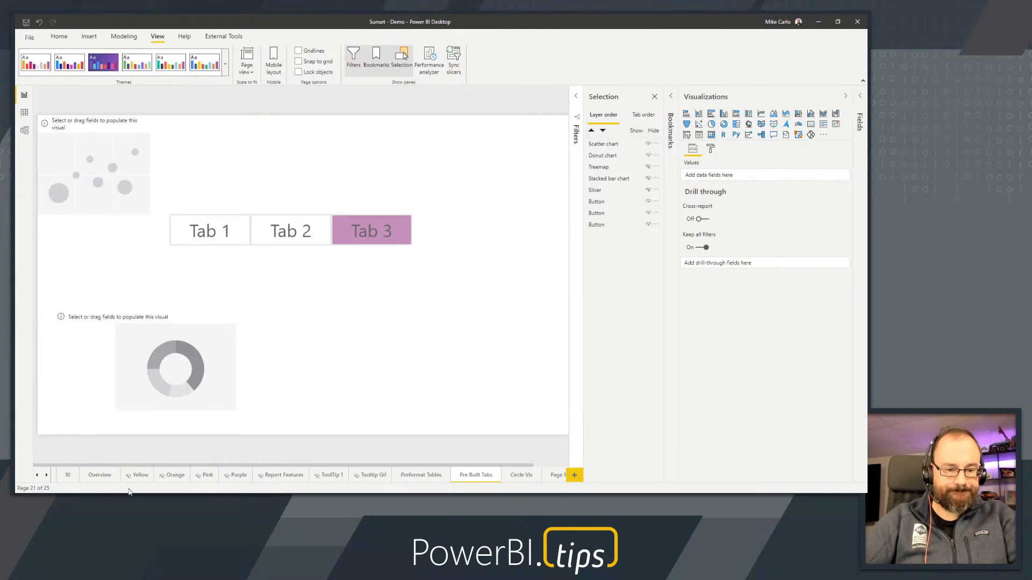
# Bring the first report pages into reach and expand the model's field list to examine the TabTable table
pyautogui.click(36, 476)
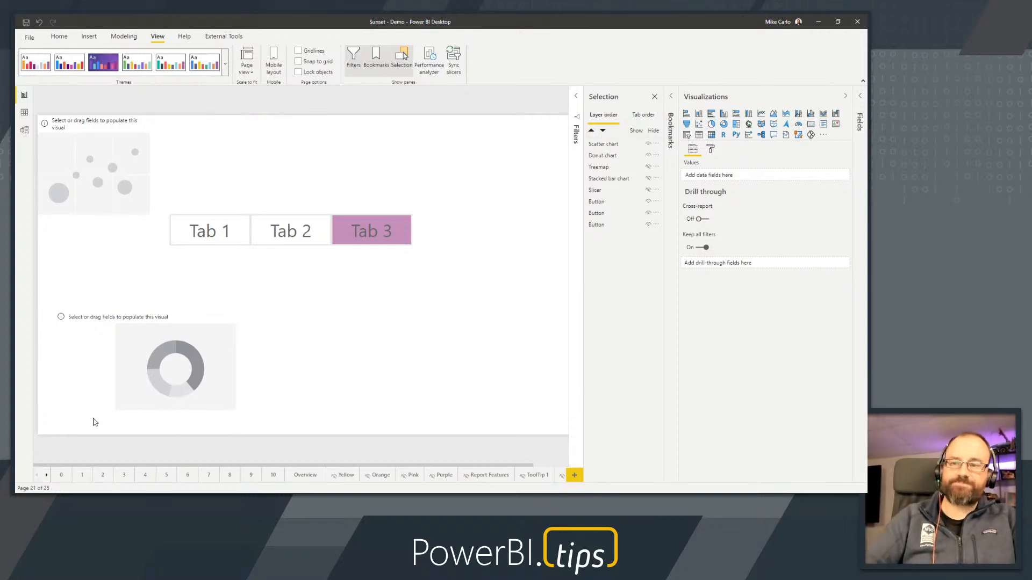
pyautogui.click(858, 110)
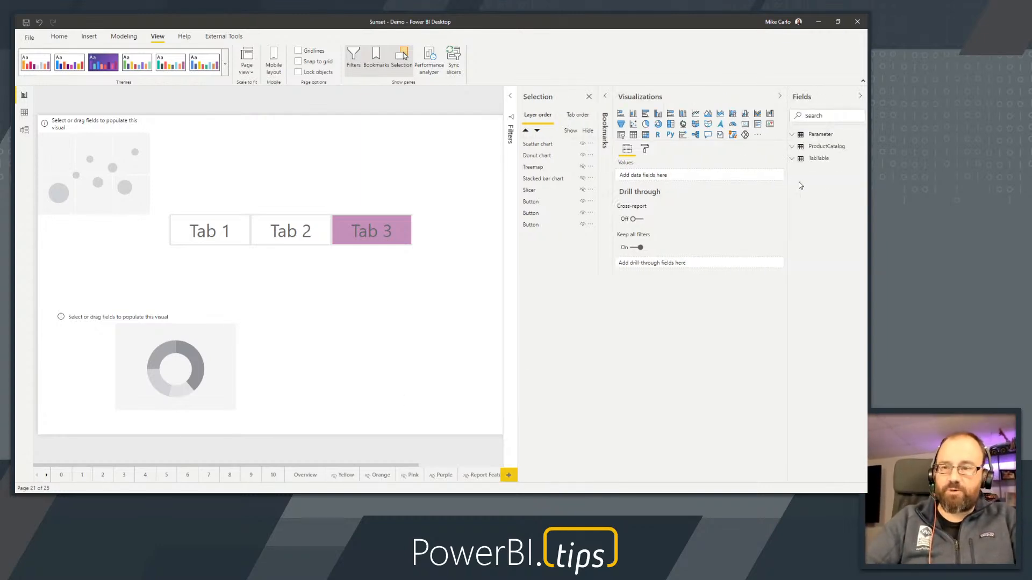
pyautogui.hotkey('ctrl', '1')
pyautogui.click(772, 158)
pyautogui.moveTo(692, 140); pyautogui.dragTo(815, 179)
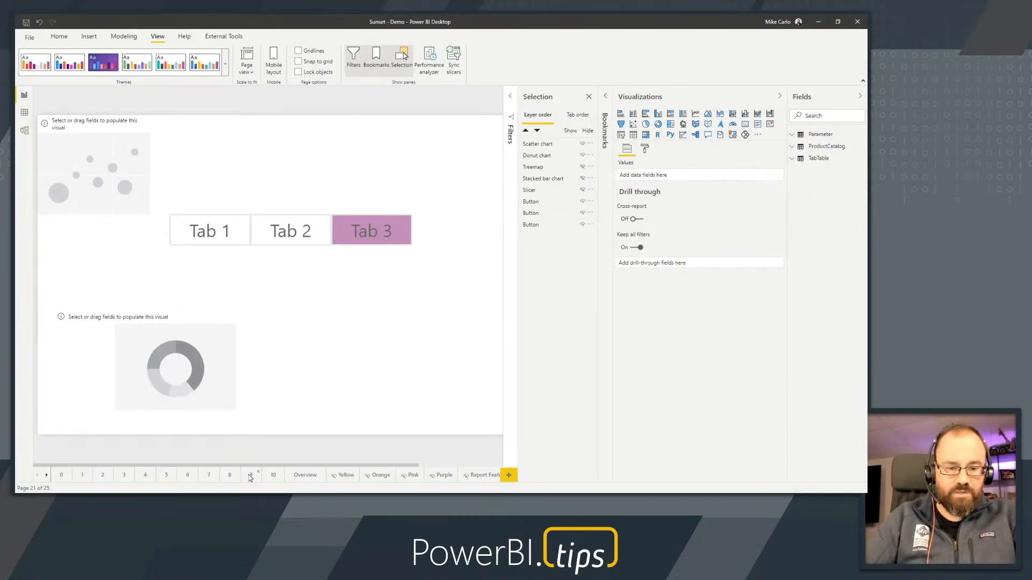
# View the template slides on pages 8, 9 and 10, returning to page 9 about using scrims
pyautogui.click(250, 475)
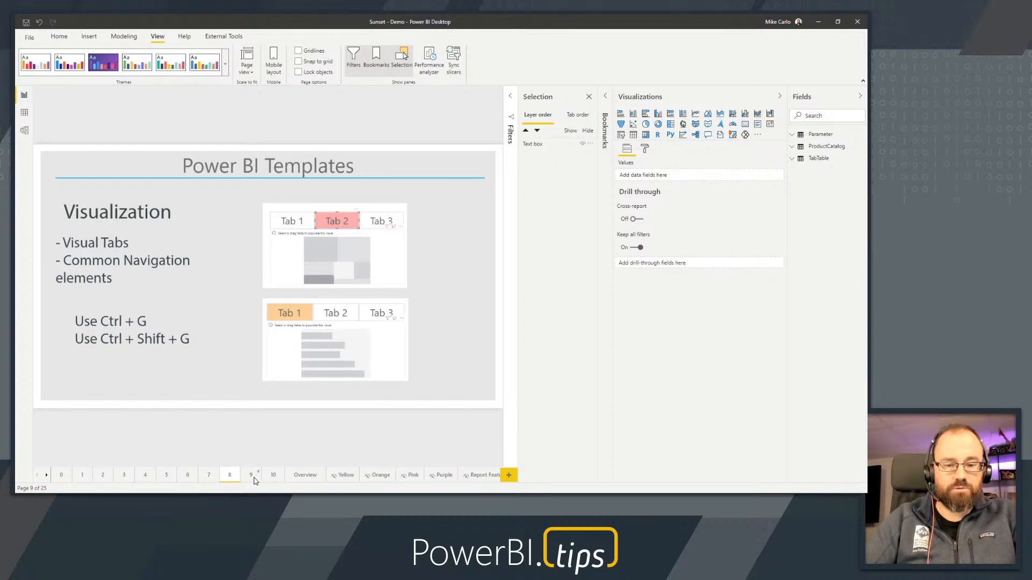
pyautogui.click(254, 480)
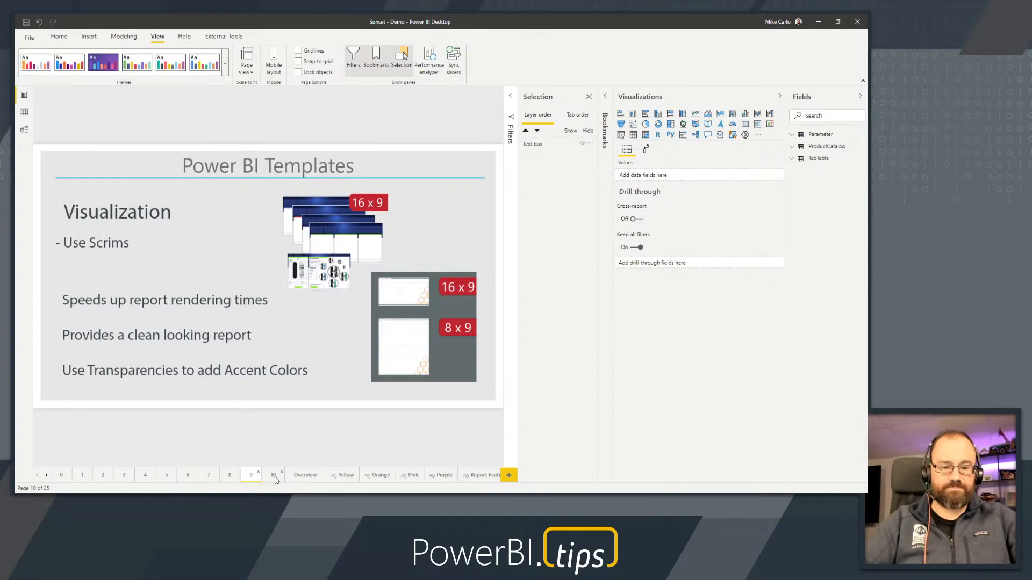
pyautogui.click(274, 477)
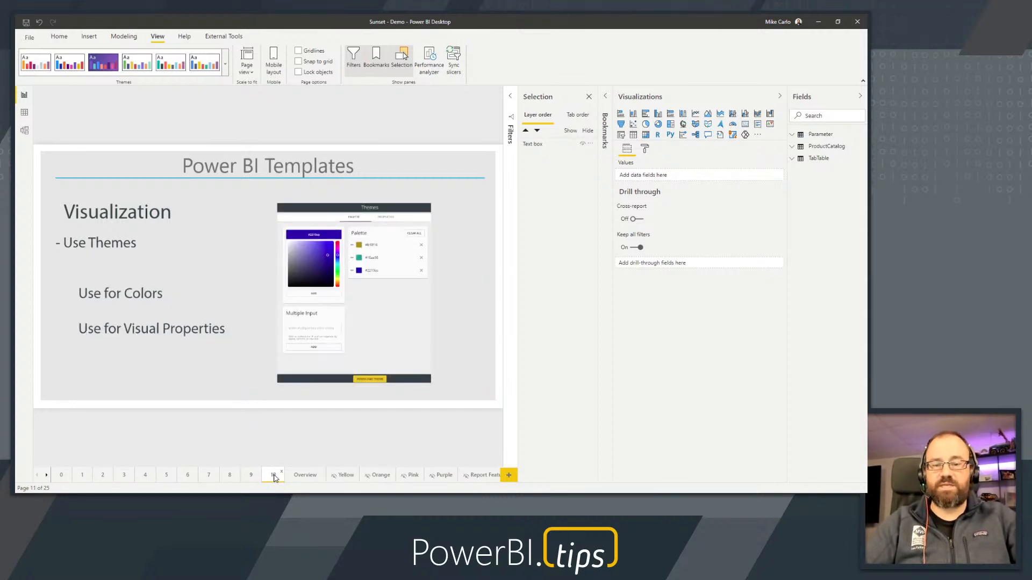
pyautogui.click(250, 477)
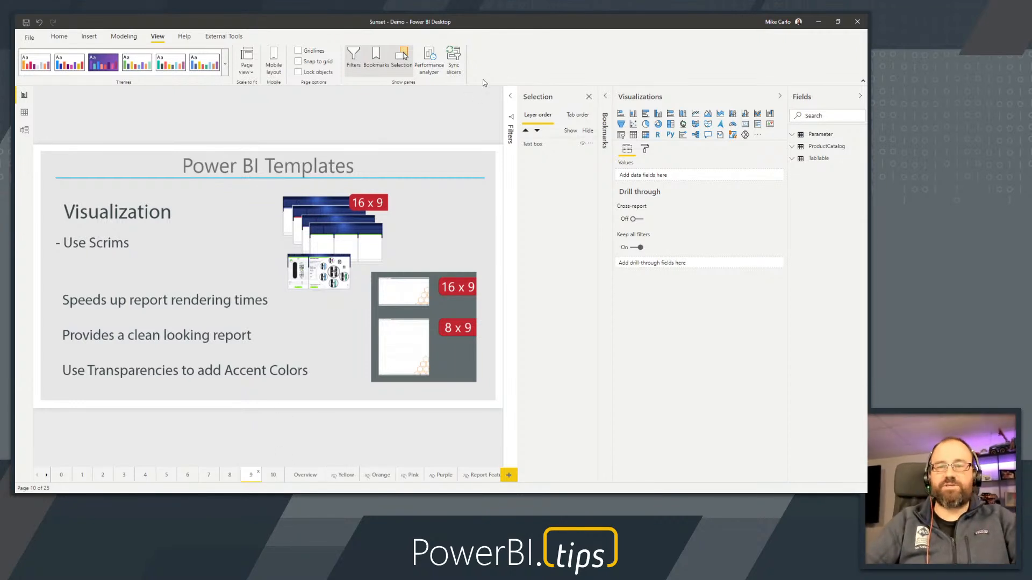
# Collapse the Selection, Visualizations and Fields panes and reduce the ribbon to a single line to enlarge the page 9 slide
pyautogui.click(566, 102)
pyautogui.click(652, 103)
pyautogui.click(814, 99)
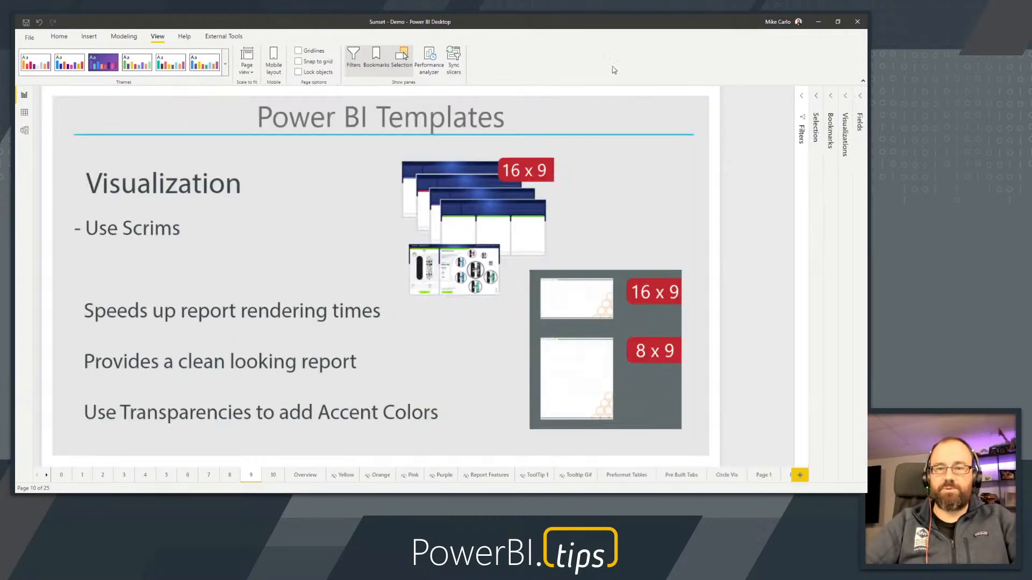
pyautogui.click(862, 80)
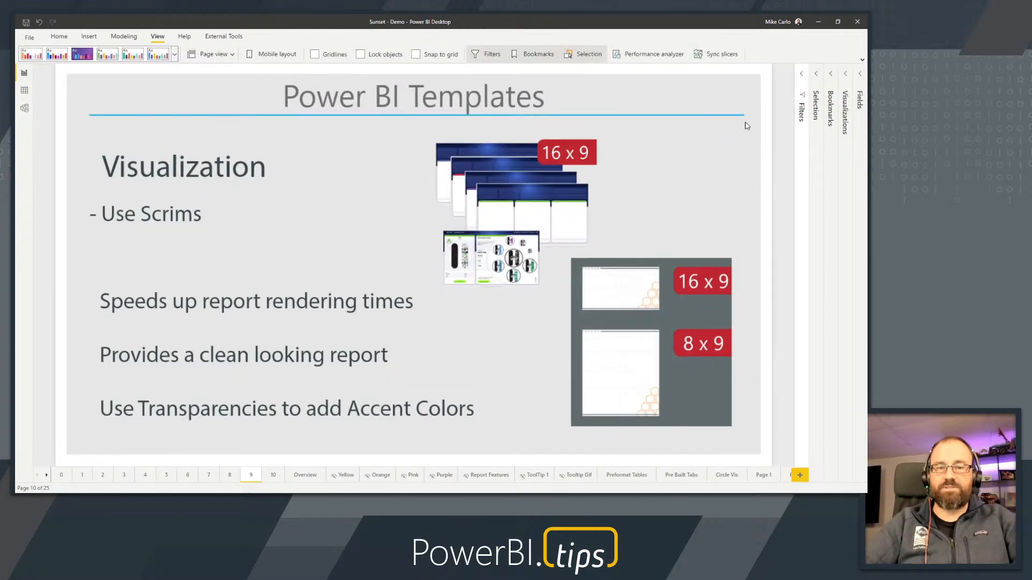
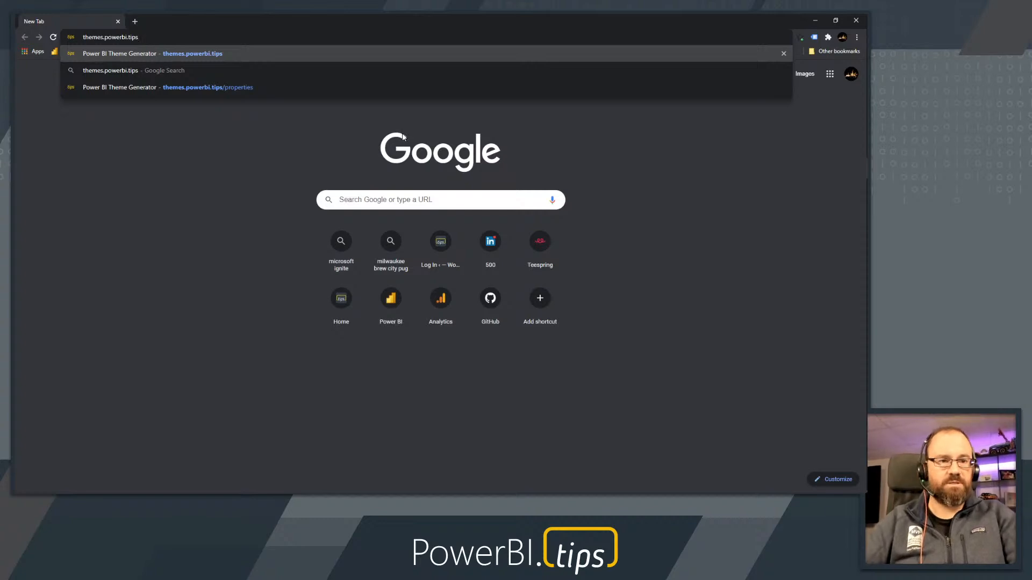
# Open the theme generator site at themes.powerbi.tips in the browser
pyautogui.press('super+shift+s')
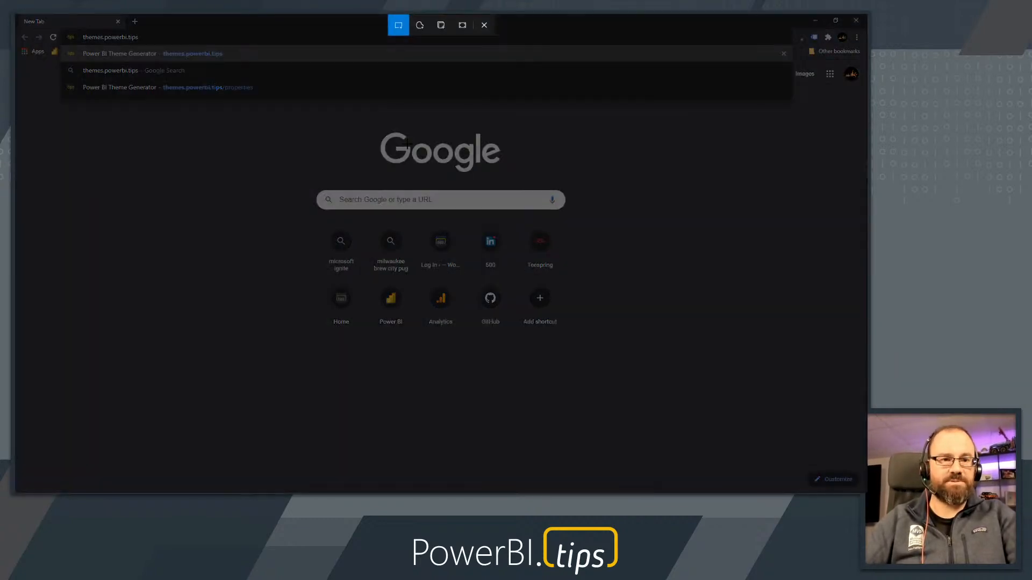
pyautogui.press('Escape')
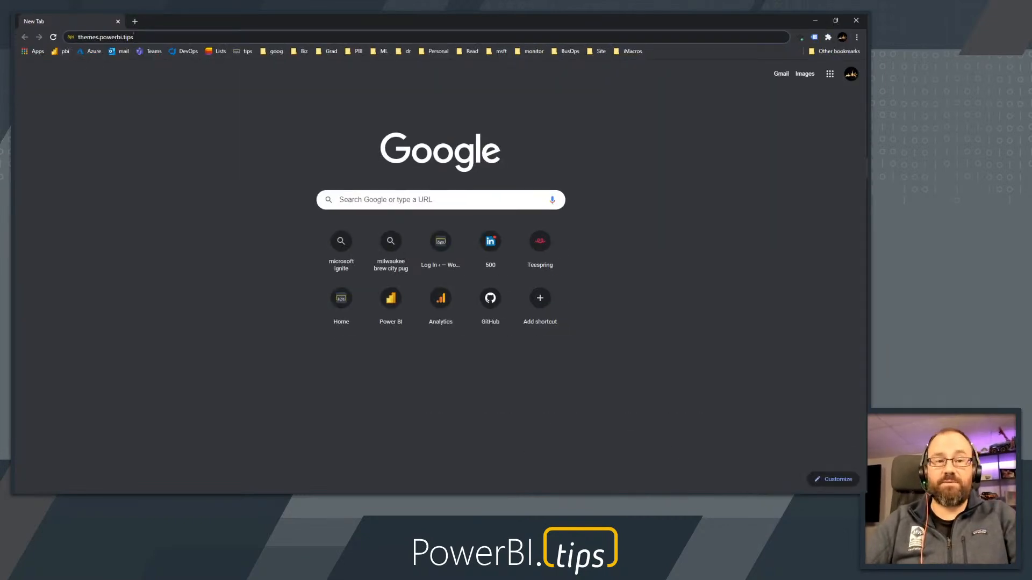
pyautogui.press('Return')
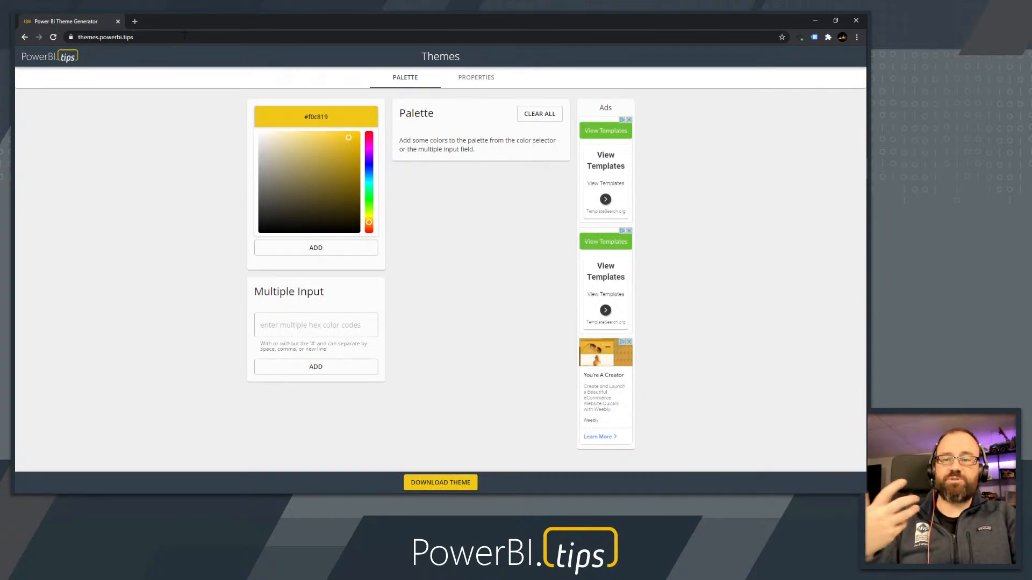
# Pick a dark gold (#957c24) and a green (#1abe58) and add both to the theme palette
pyautogui.click(347, 142)
pyautogui.moveTo(347, 142); pyautogui.dragTo(334, 173)
pyautogui.click(338, 248)
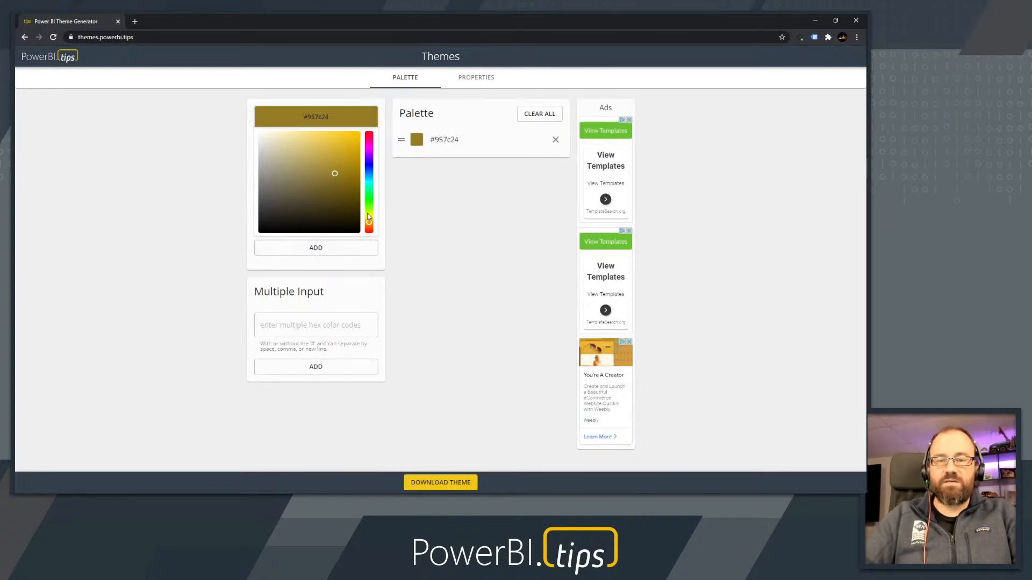
pyautogui.click(369, 192)
pyautogui.click(345, 159)
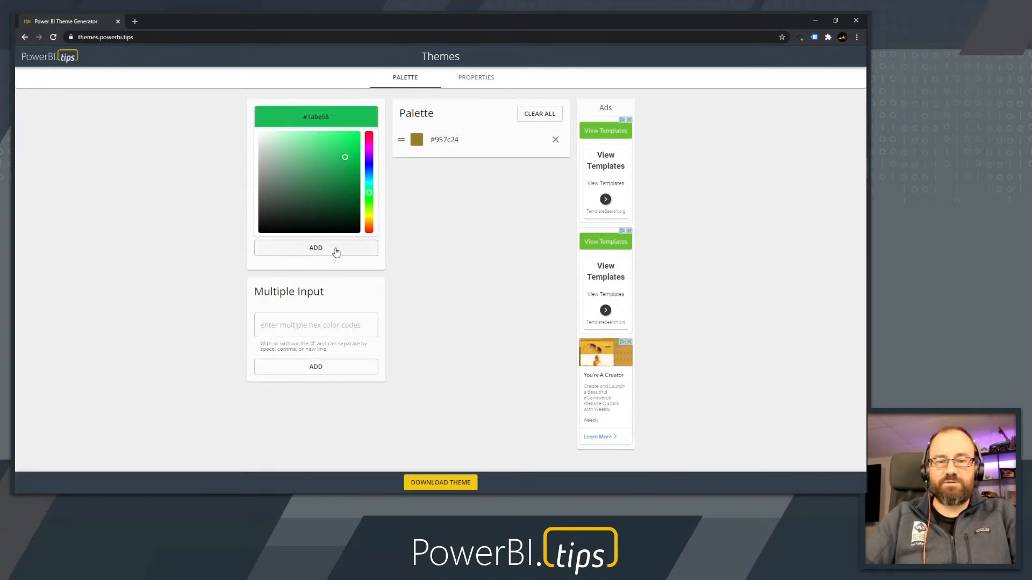
pyautogui.click(334, 249)
# Change the hue to blue and then magenta, adding #1513b8 and #b81376 to the palette
pyautogui.click(370, 190)
pyautogui.moveTo(369, 190); pyautogui.dragTo(368, 164)
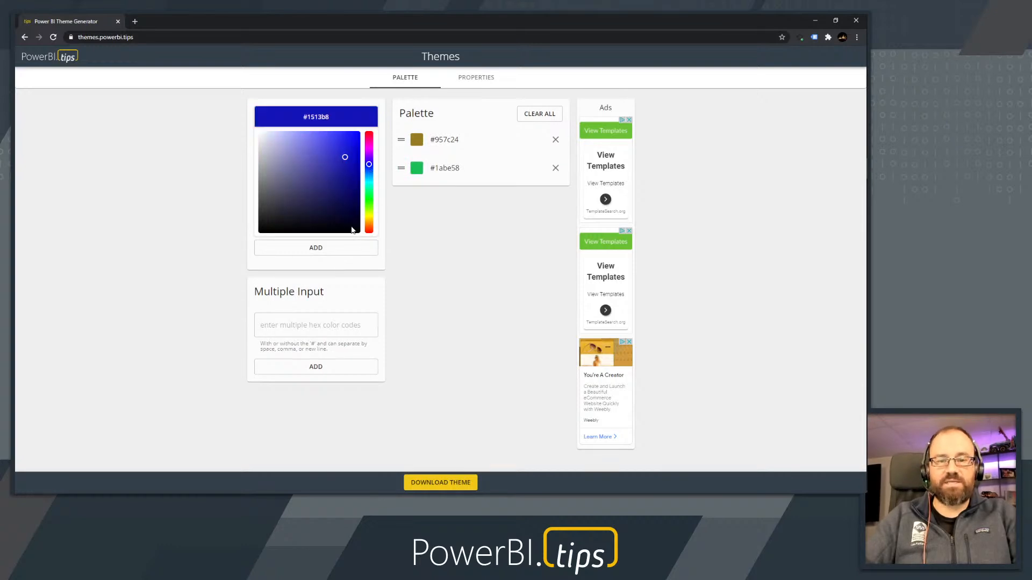
pyautogui.click(350, 247)
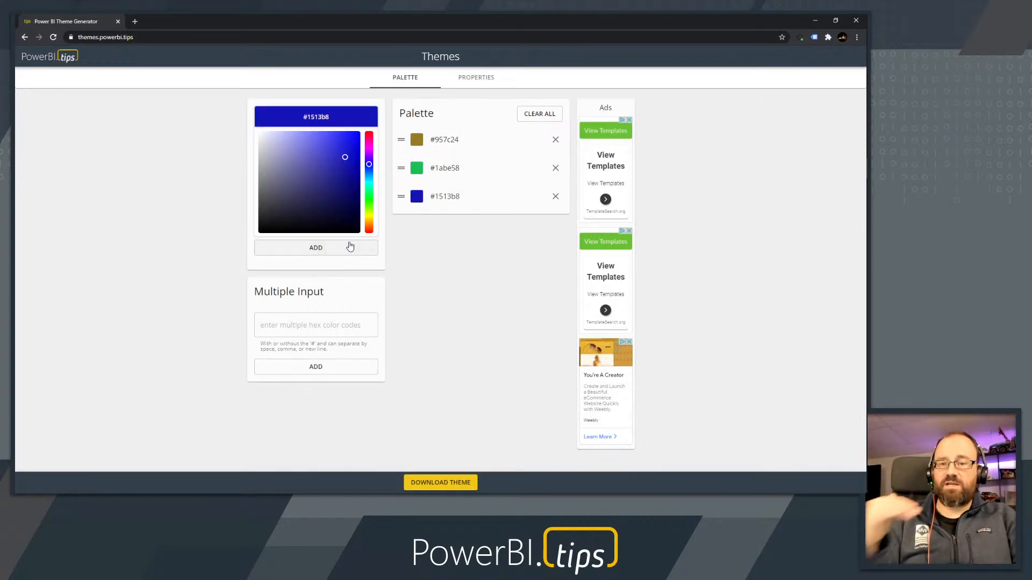
pyautogui.moveTo(368, 164); pyautogui.dragTo(369, 141)
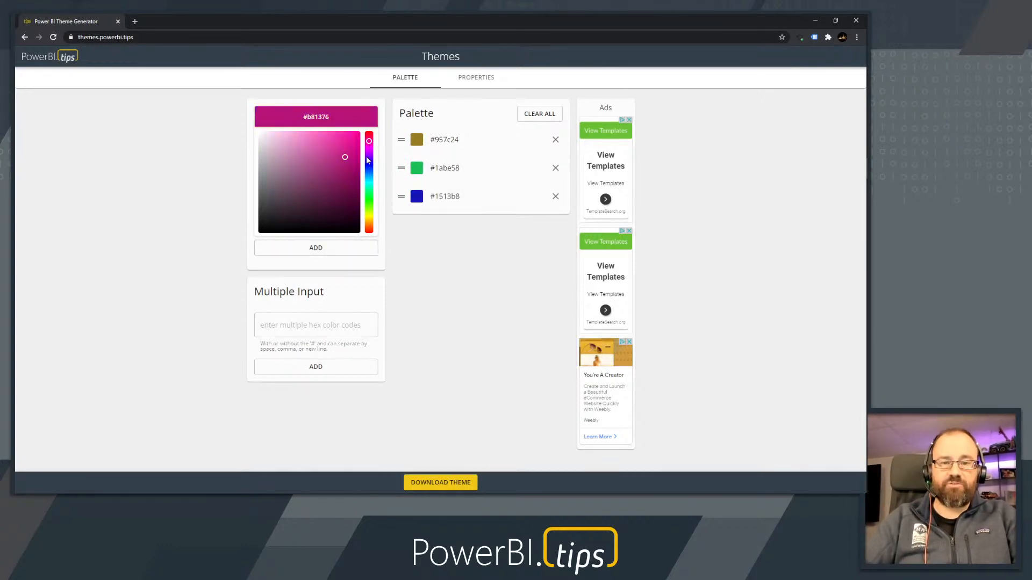
pyautogui.click(332, 250)
# Replace the green #1abe58 with a lighter green #53e185, placed second in the palette
pyautogui.moveTo(415, 225); pyautogui.dragTo(418, 172)
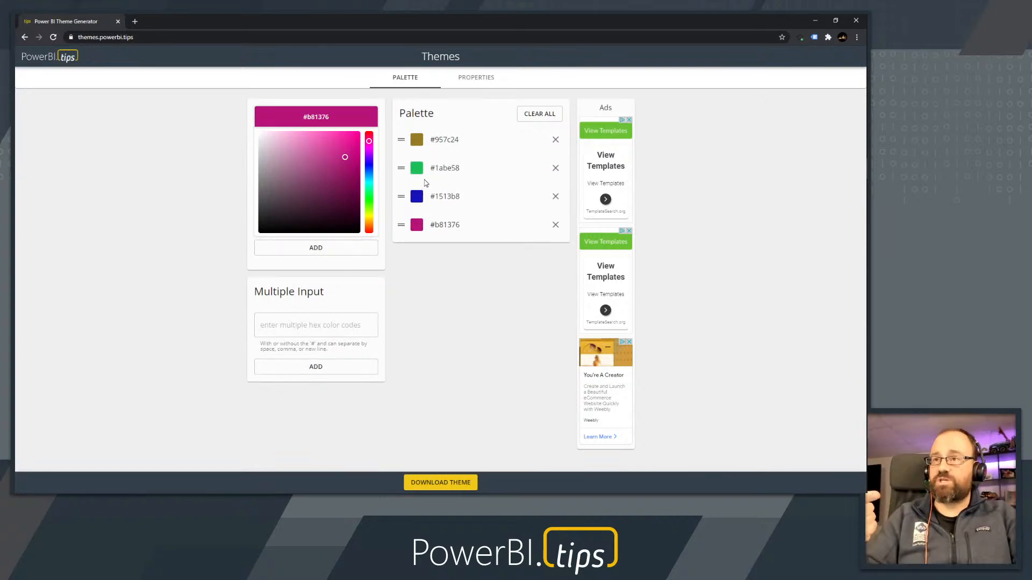
pyautogui.click(417, 170)
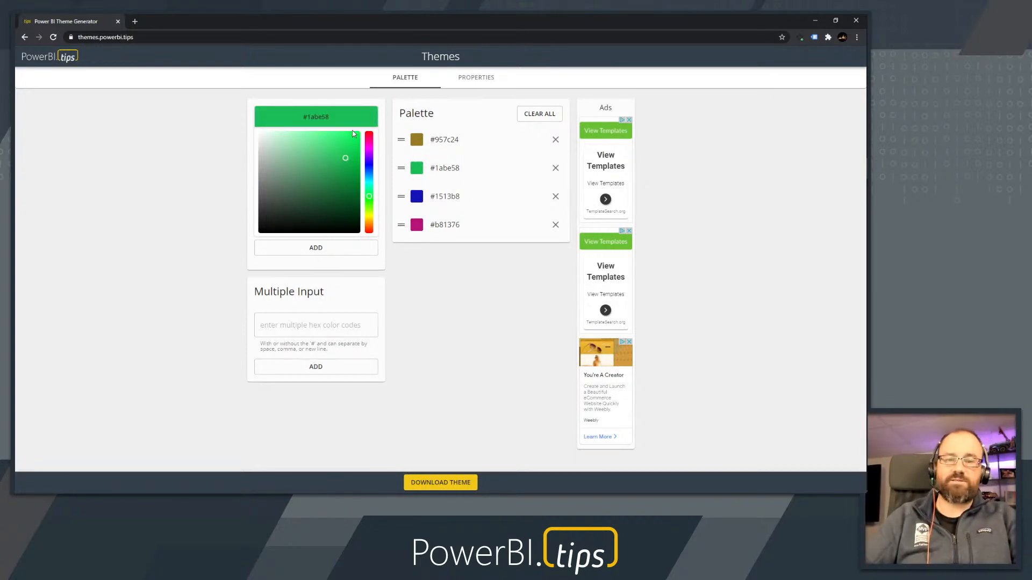
pyautogui.moveTo(344, 157); pyautogui.dragTo(321, 143)
pyautogui.click(320, 248)
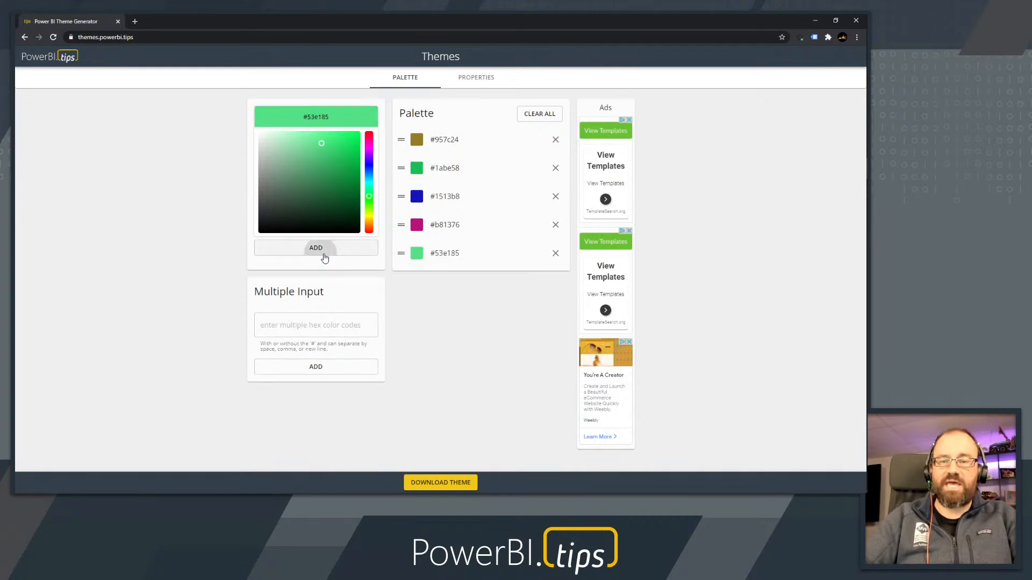
pyautogui.moveTo(405, 257); pyautogui.dragTo(408, 172)
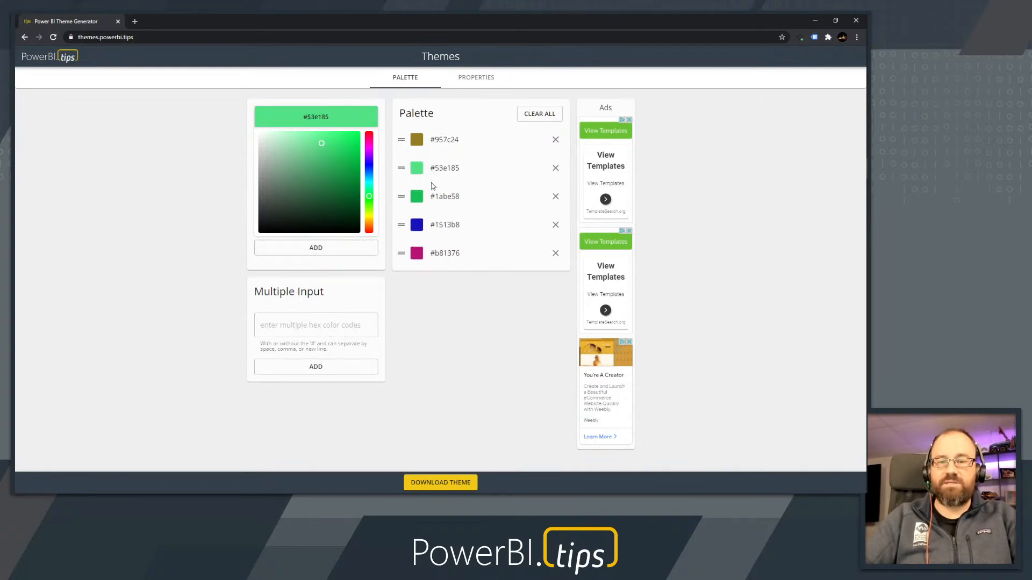
pyautogui.click(555, 196)
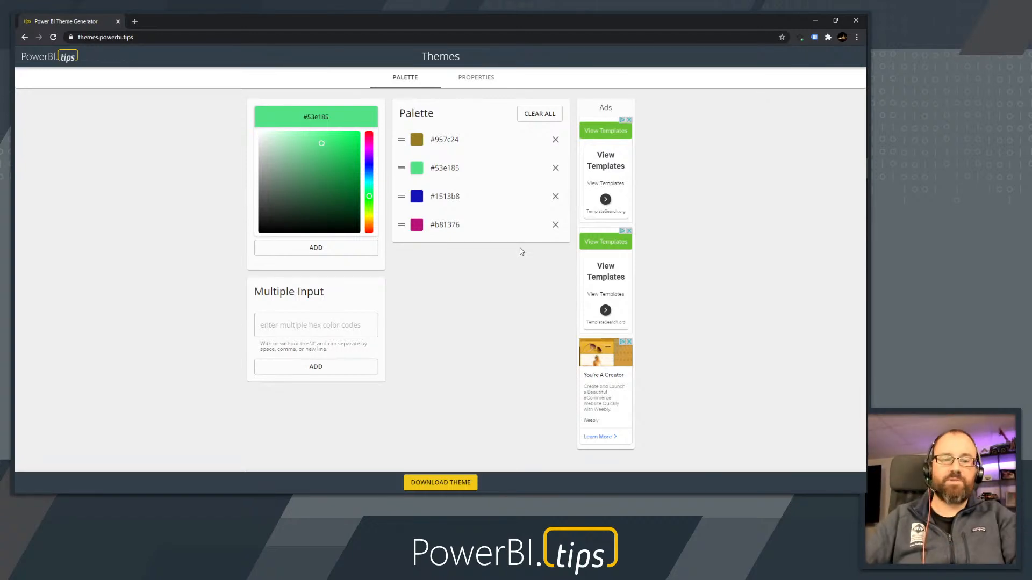
# Add the hex codes #111111, #123456 and ffffff to the palette through the multiple input
pyautogui.click(323, 334)
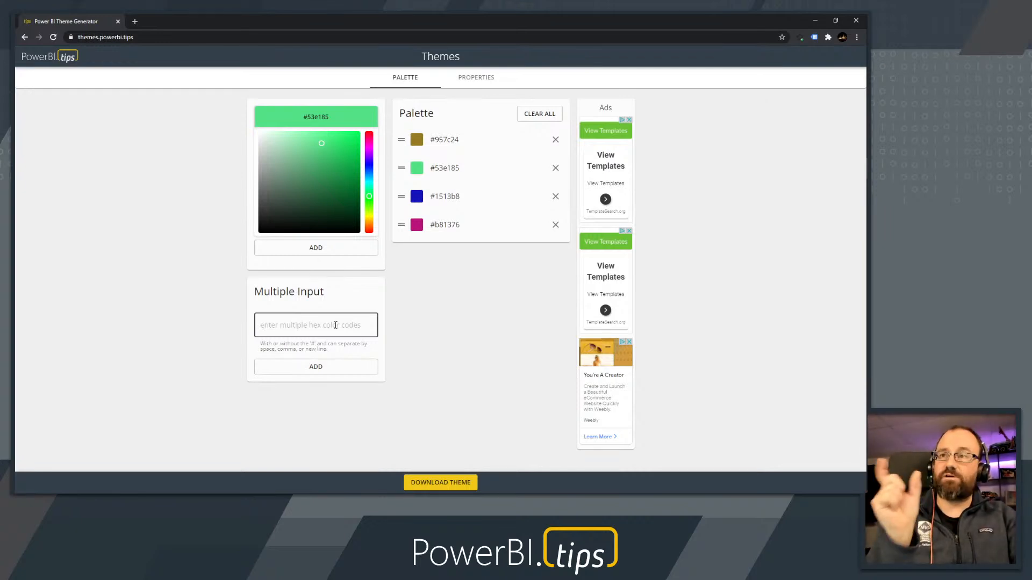
pyautogui.write('#111111, #123456, ffffff')
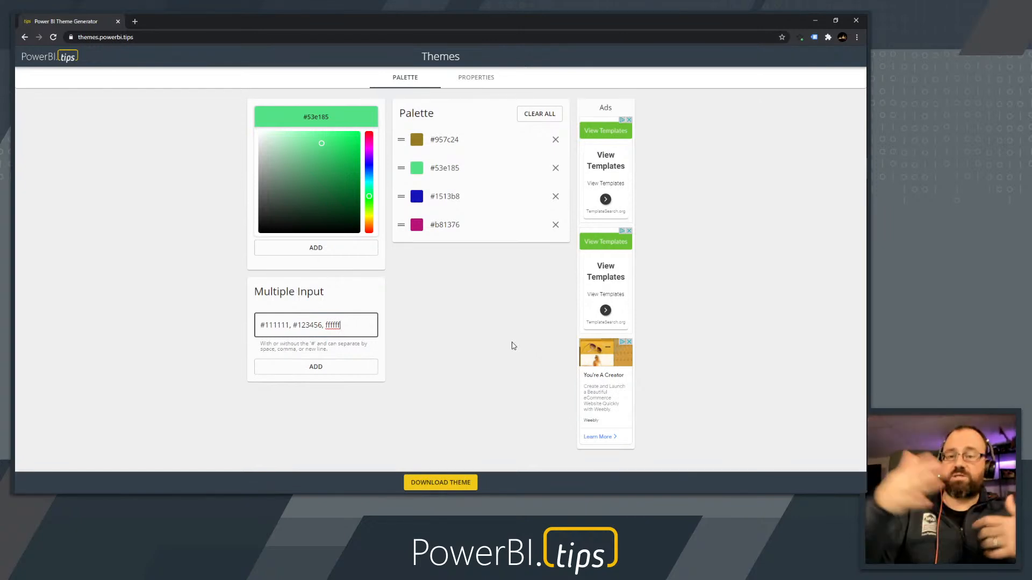
pyautogui.click(339, 370)
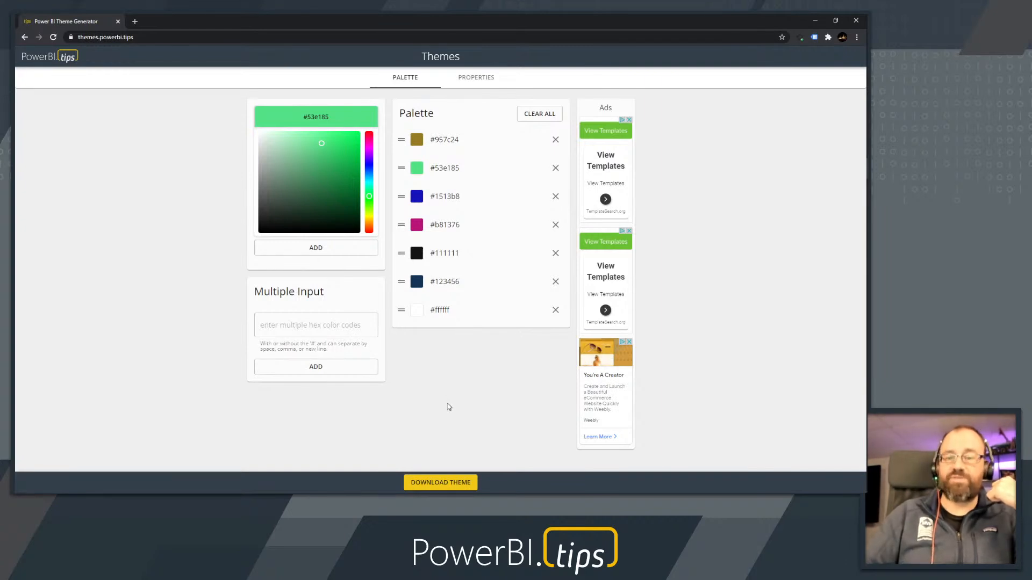
# Download the theme under the name "color palette" and dismiss the download form
pyautogui.click(452, 490)
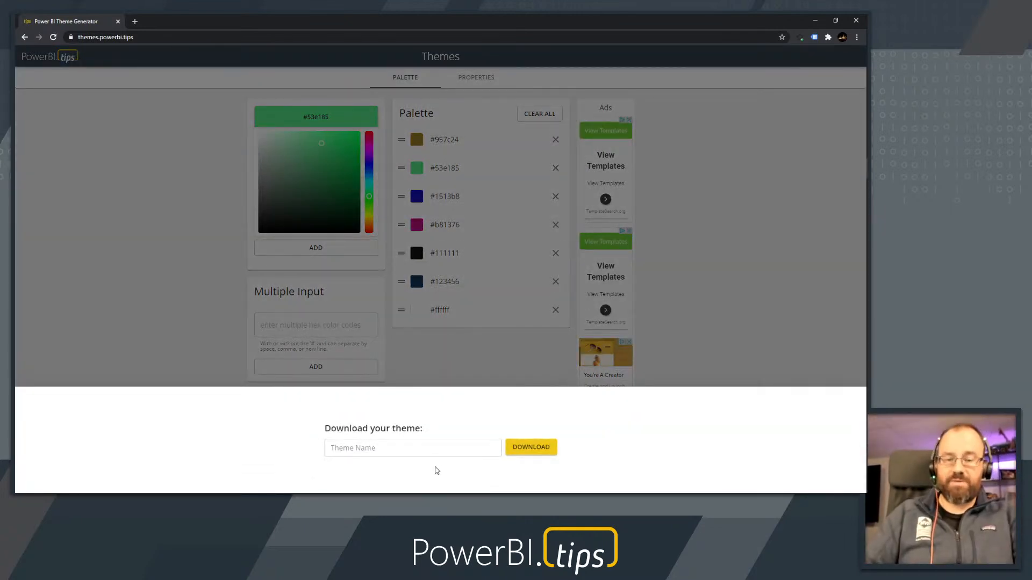
pyautogui.click(423, 453)
pyautogui.write('coor')
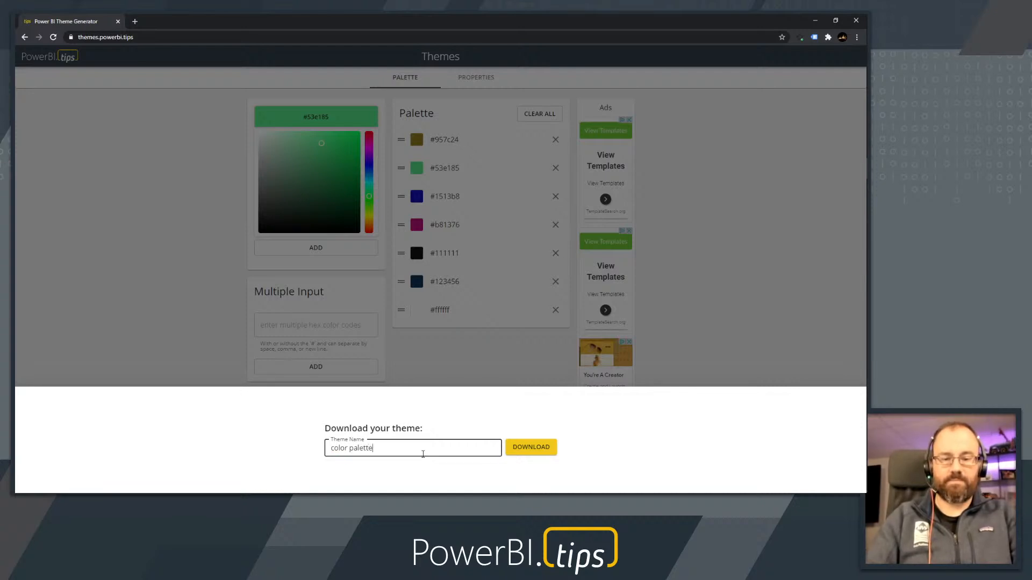
pyautogui.click(519, 451)
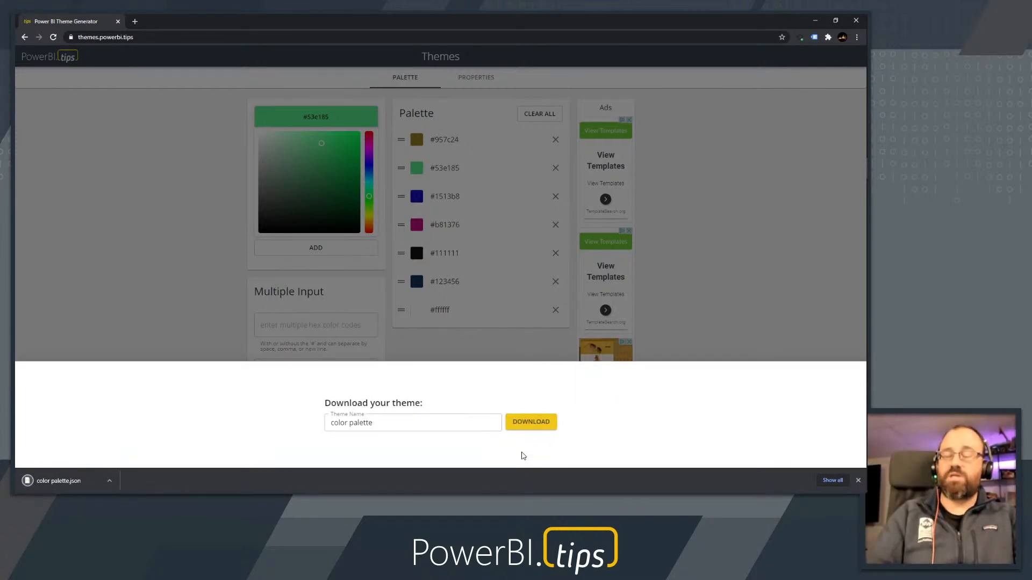
pyautogui.click(757, 209)
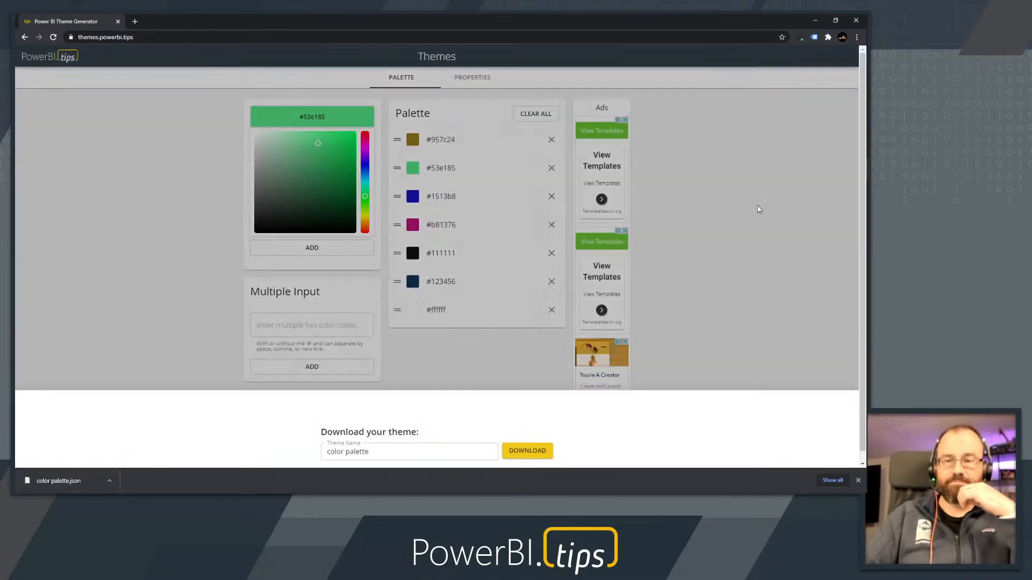
# Open the global properties for all visuals and turn on Responsive in the General settings
pyautogui.click(476, 84)
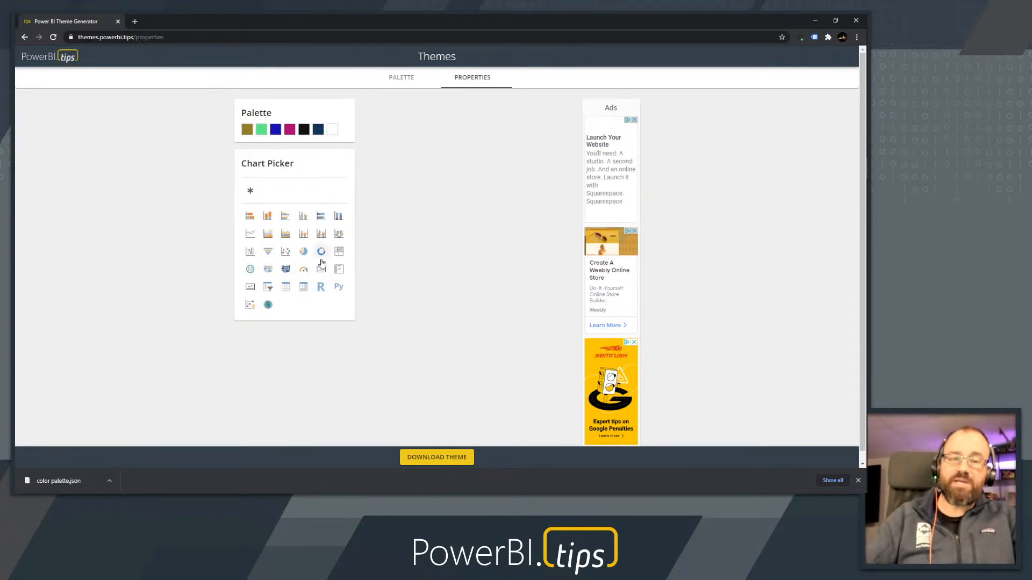
pyautogui.click(251, 192)
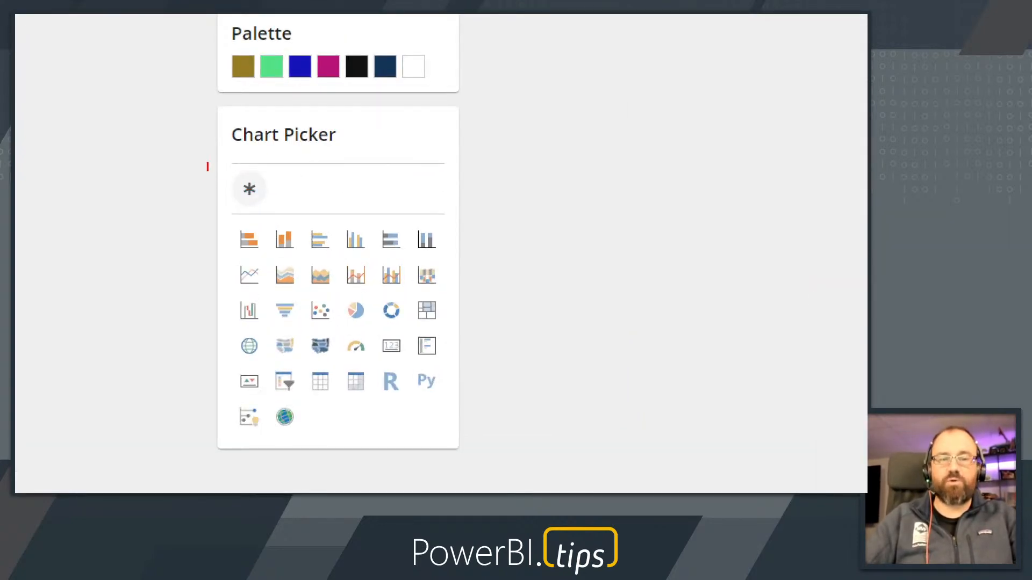
pyautogui.moveTo(204, 165); pyautogui.dragTo(284, 215)
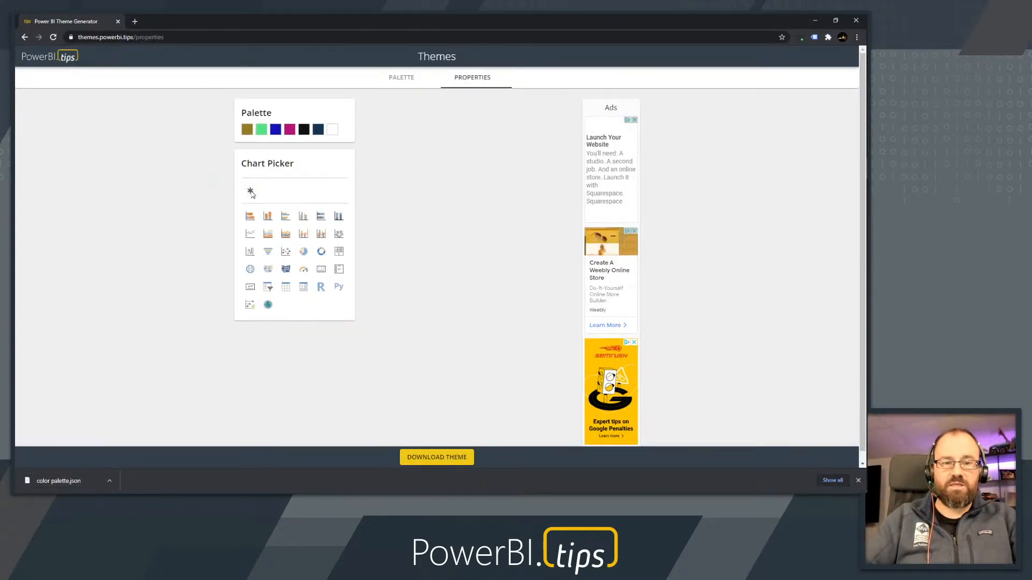
pyautogui.click(251, 192)
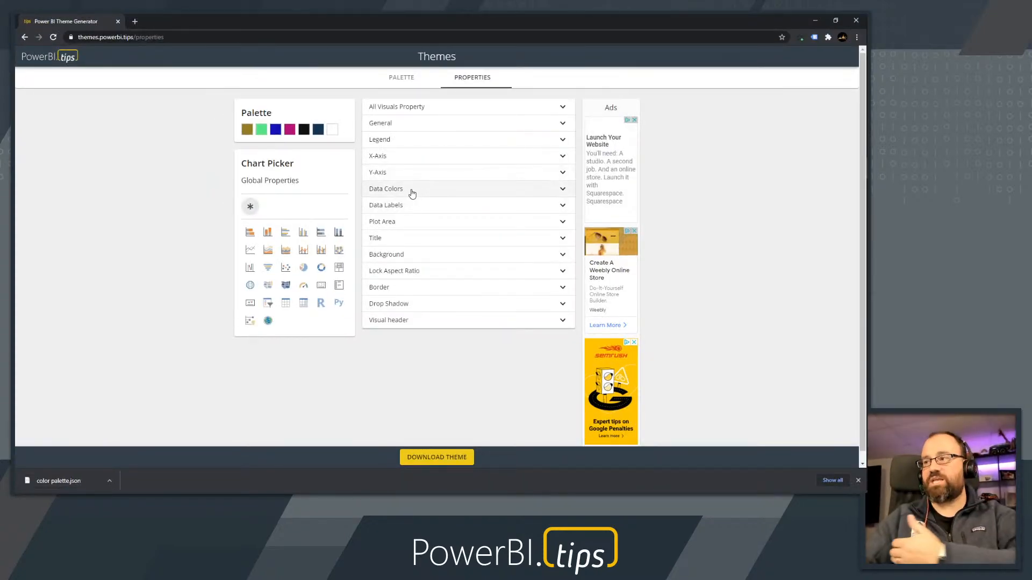
pyautogui.click(416, 125)
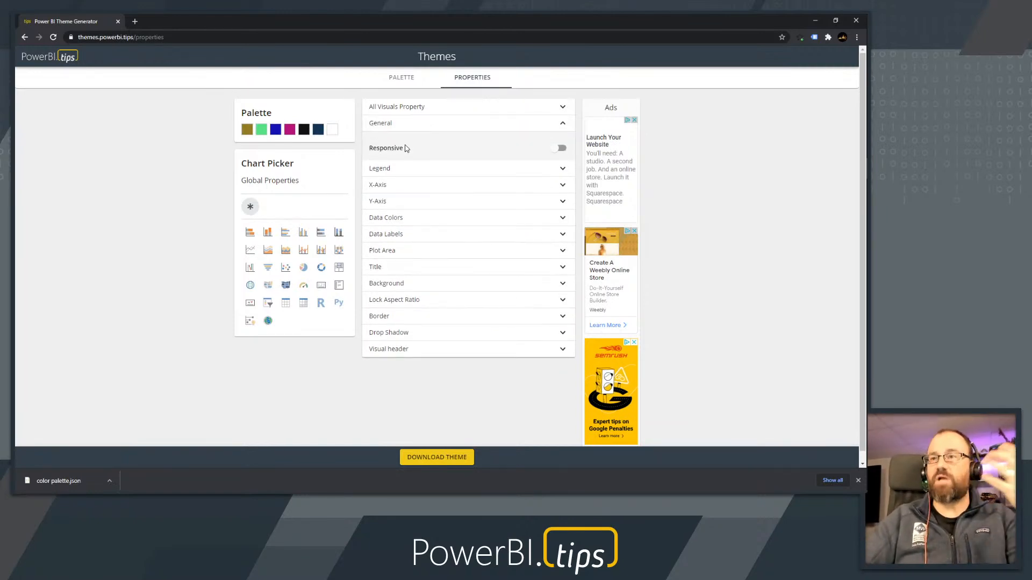
pyautogui.click(557, 149)
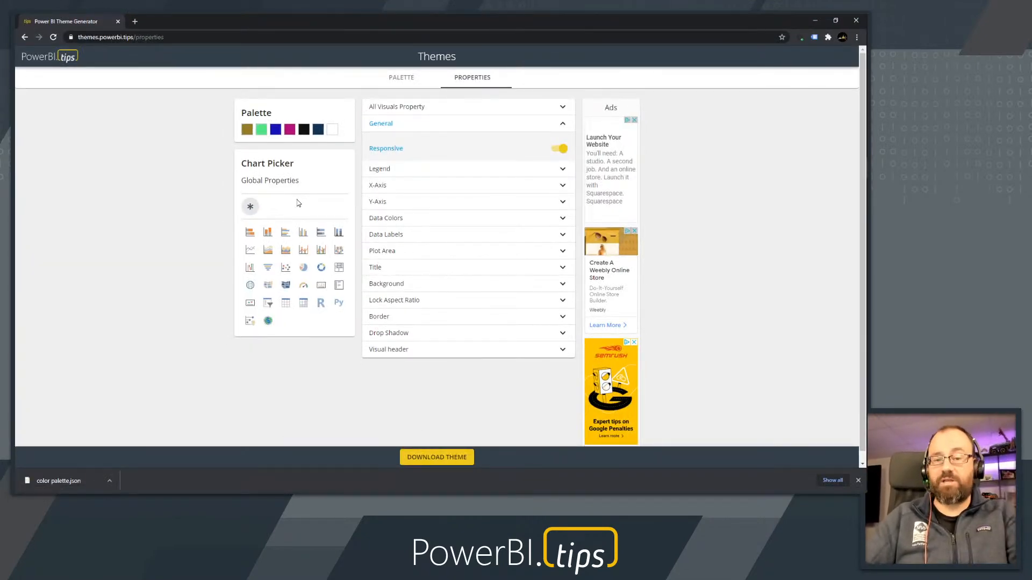
# For the Table visual, show the title with the text "This is my Table" and set its font size to 12
pyautogui.click(285, 303)
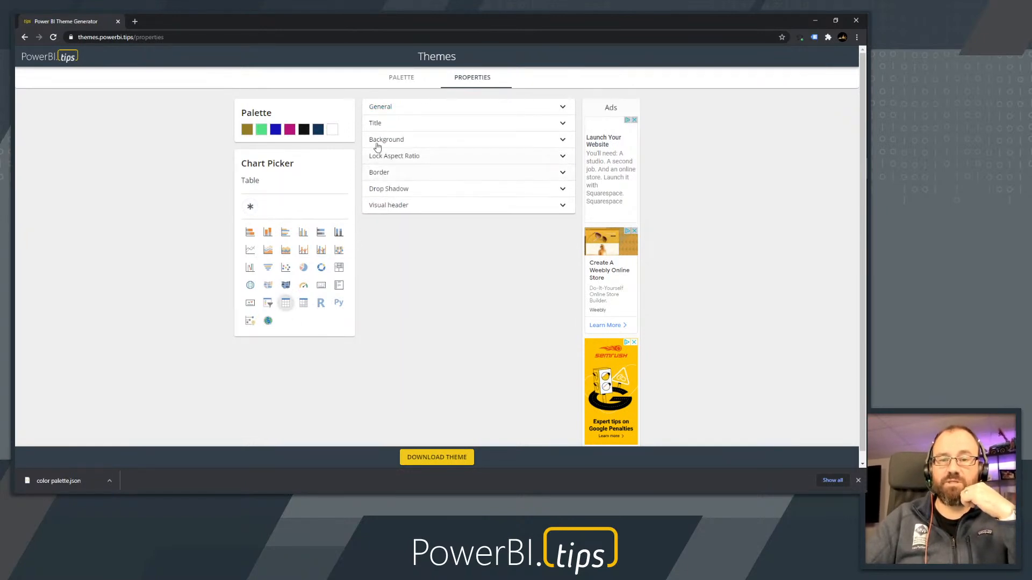
pyautogui.click(473, 126)
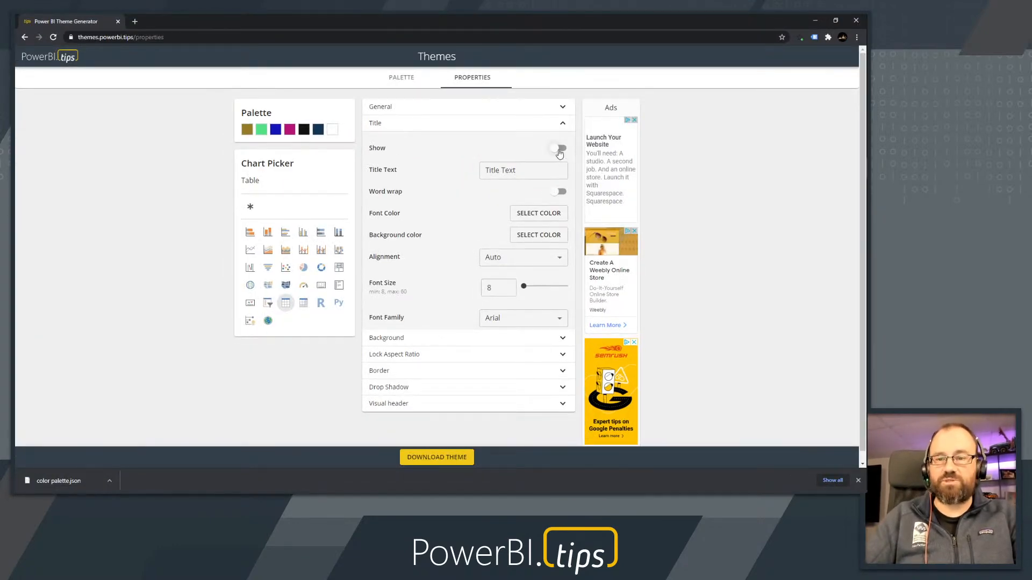
pyautogui.click(559, 149)
pyautogui.tripleClick(502, 171)
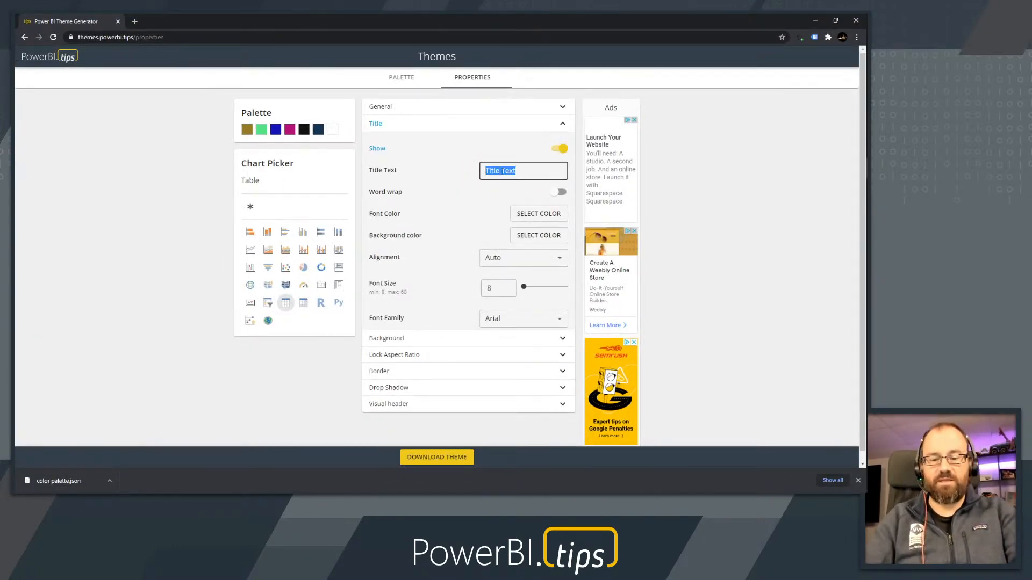
pyautogui.write('This is')
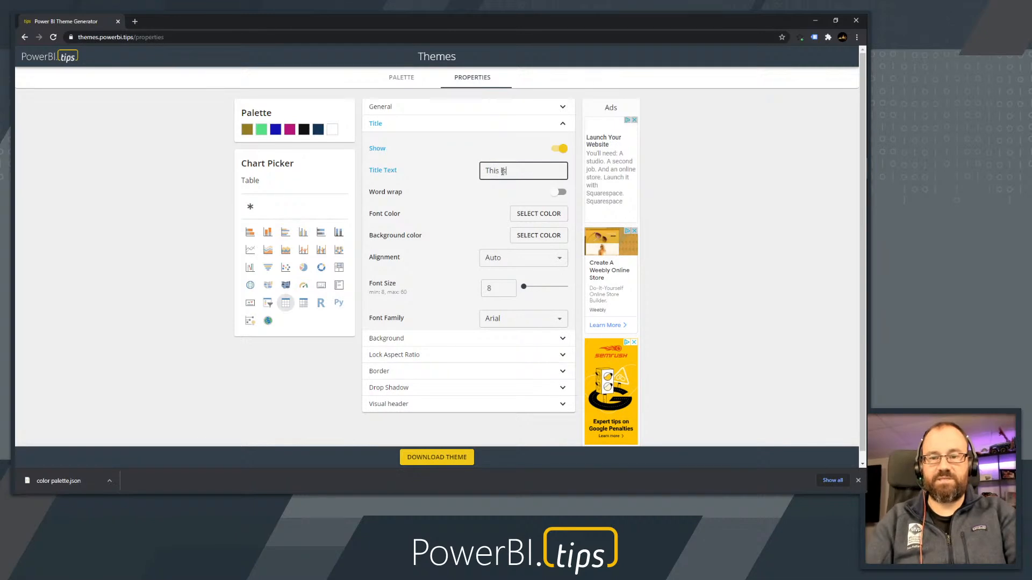
pyautogui.write(' my Table')
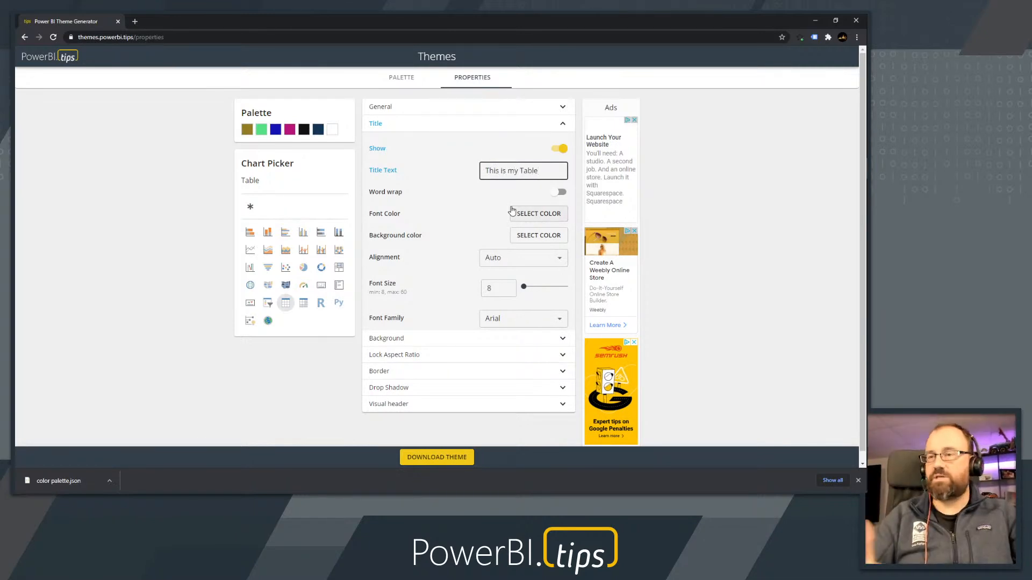
pyautogui.click(525, 289)
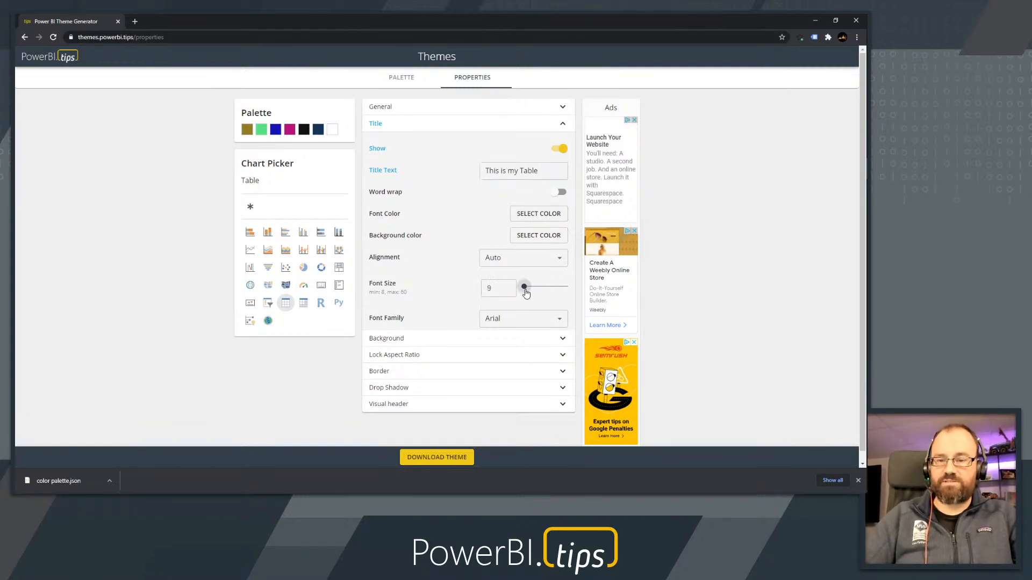
pyautogui.moveTo(525, 292); pyautogui.dragTo(528, 295)
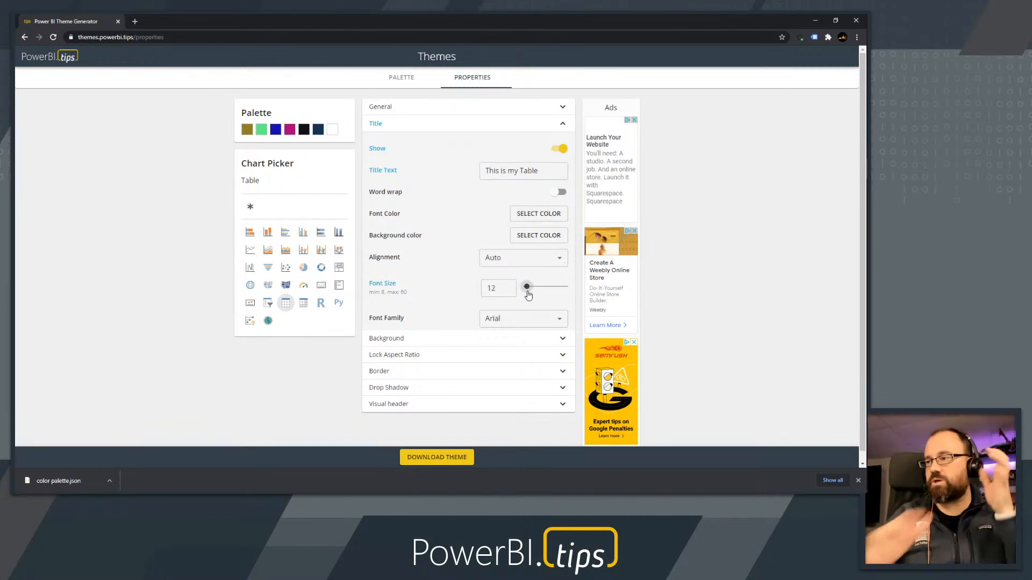
# Download the theme with its visual properties under the name "New Theme"
pyautogui.click(448, 458)
pyautogui.click(393, 424)
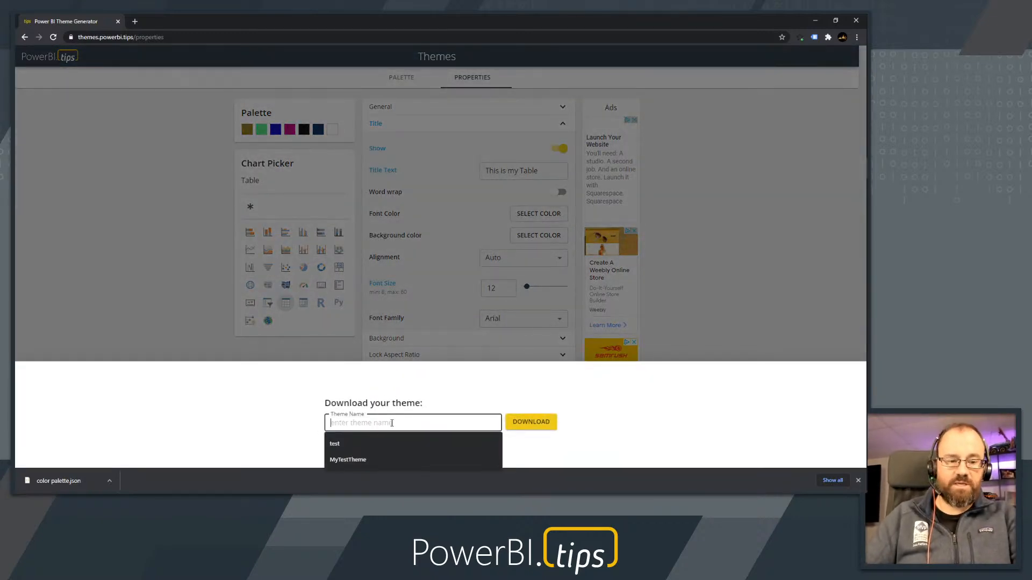
pyautogui.write('Te')
pyautogui.press('BackSpace')
pyautogui.write('New')
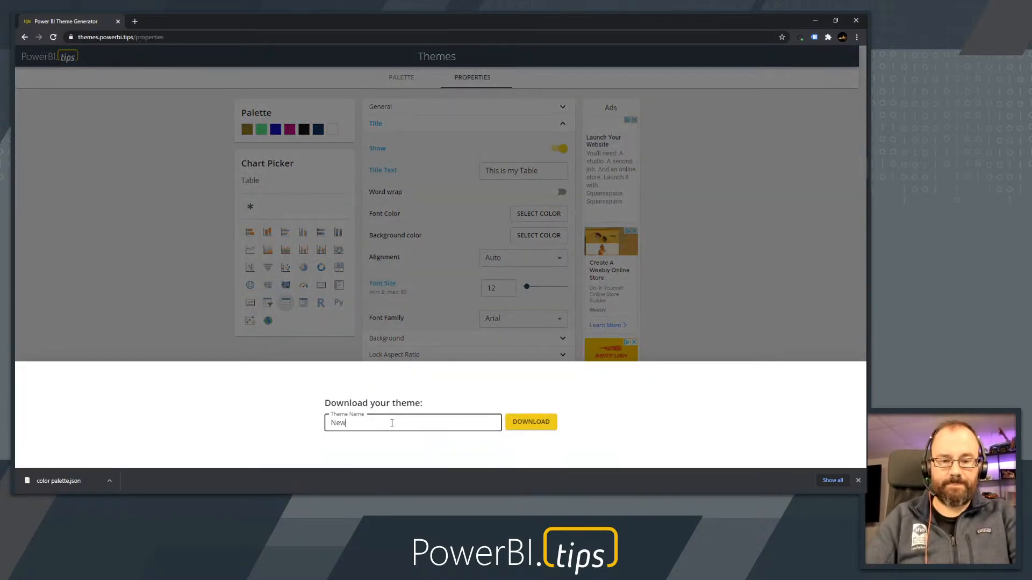
pyautogui.click(514, 423)
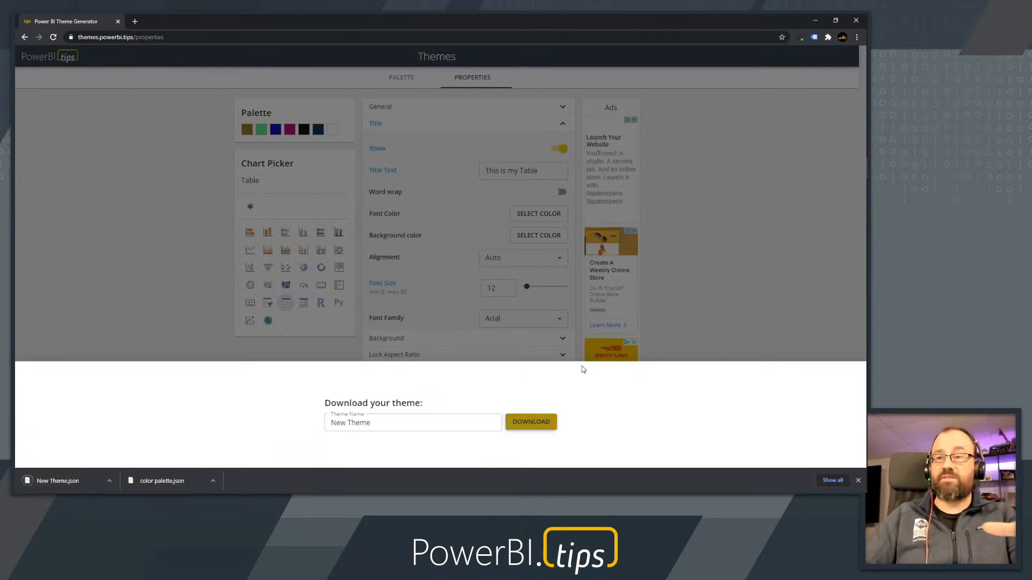
# Switch to Power BI Desktop and import the report theme file New Theme.json from the Desktop folder while on the Overview page
pyautogui.click(815, 22)
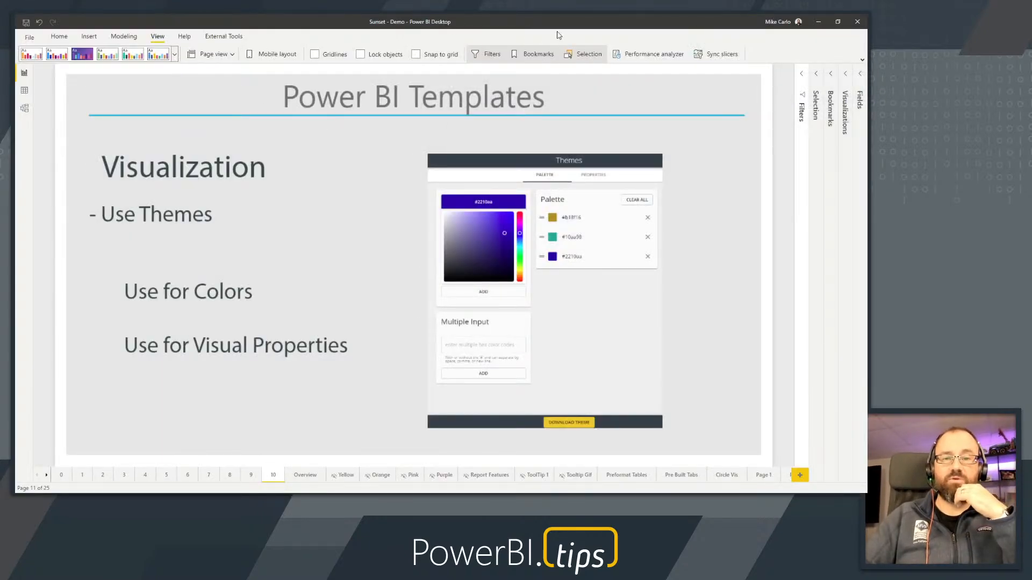
pyautogui.click(302, 471)
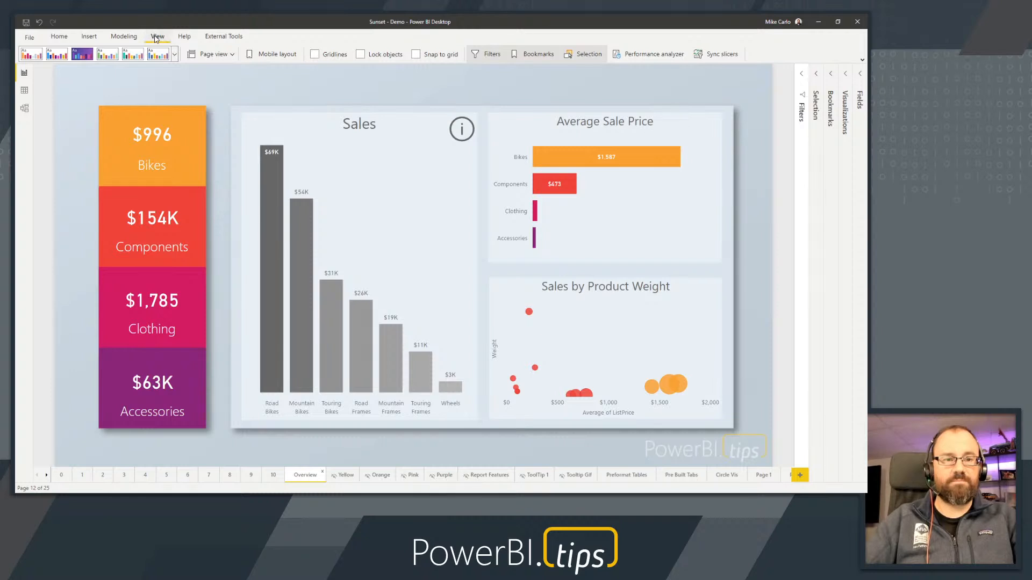
pyautogui.click(862, 59)
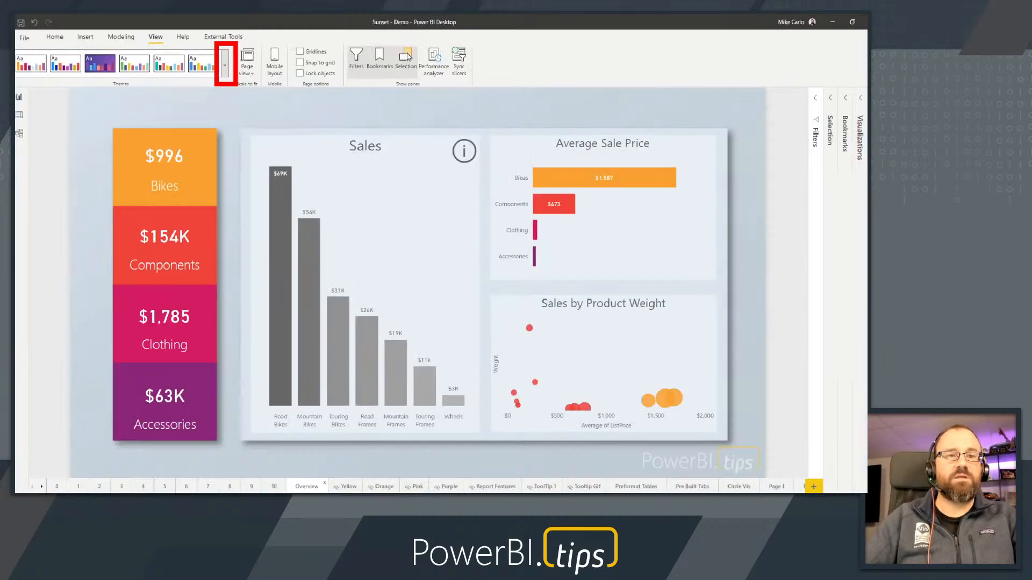
pyautogui.click(225, 63)
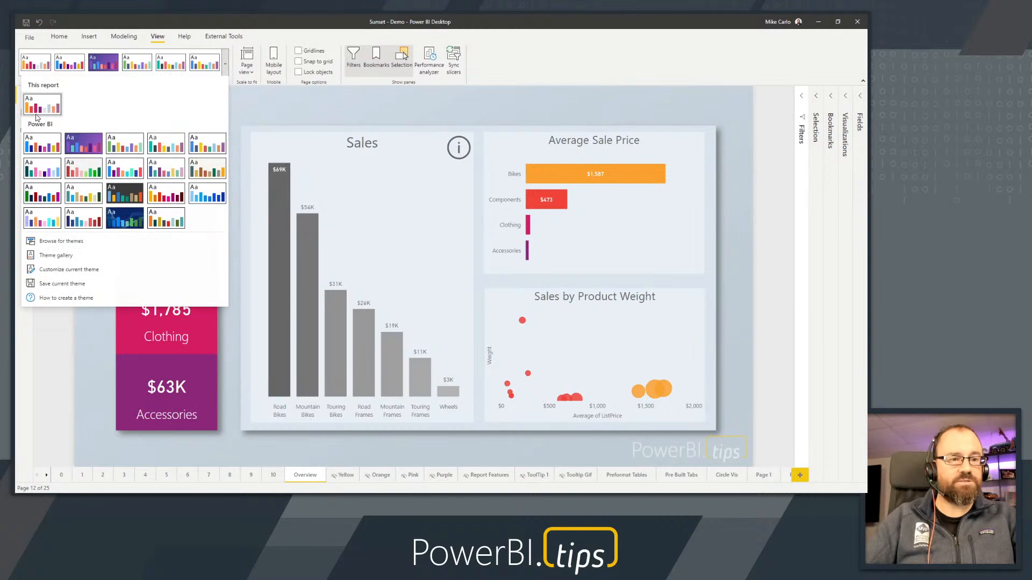
pyautogui.click(59, 243)
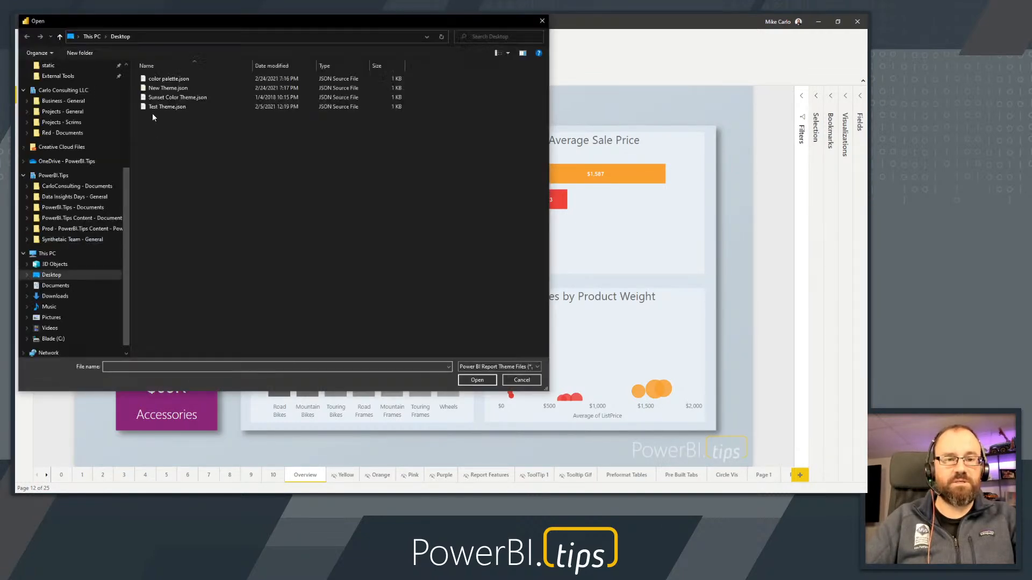
pyautogui.click(167, 87)
pyautogui.click(476, 381)
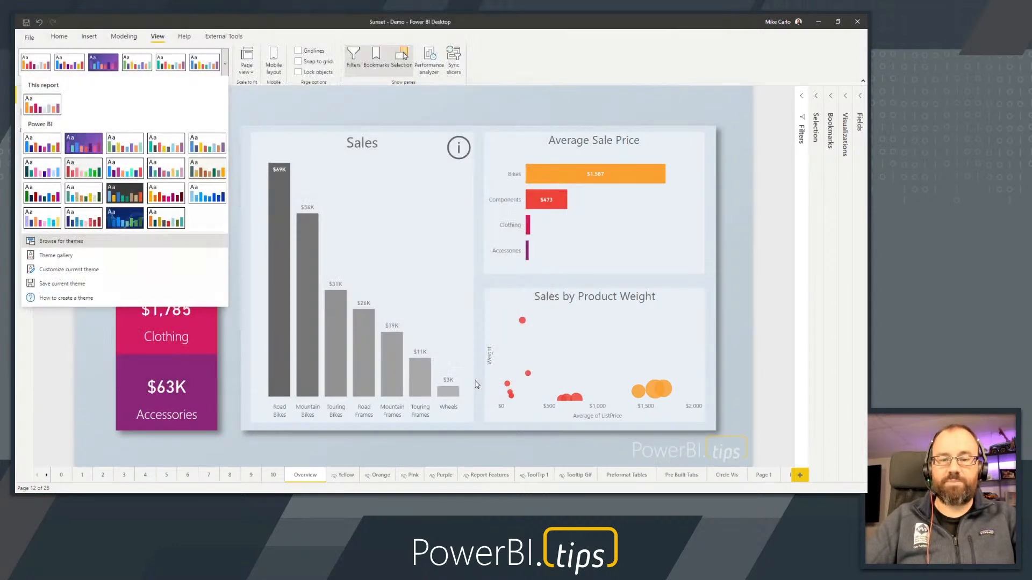